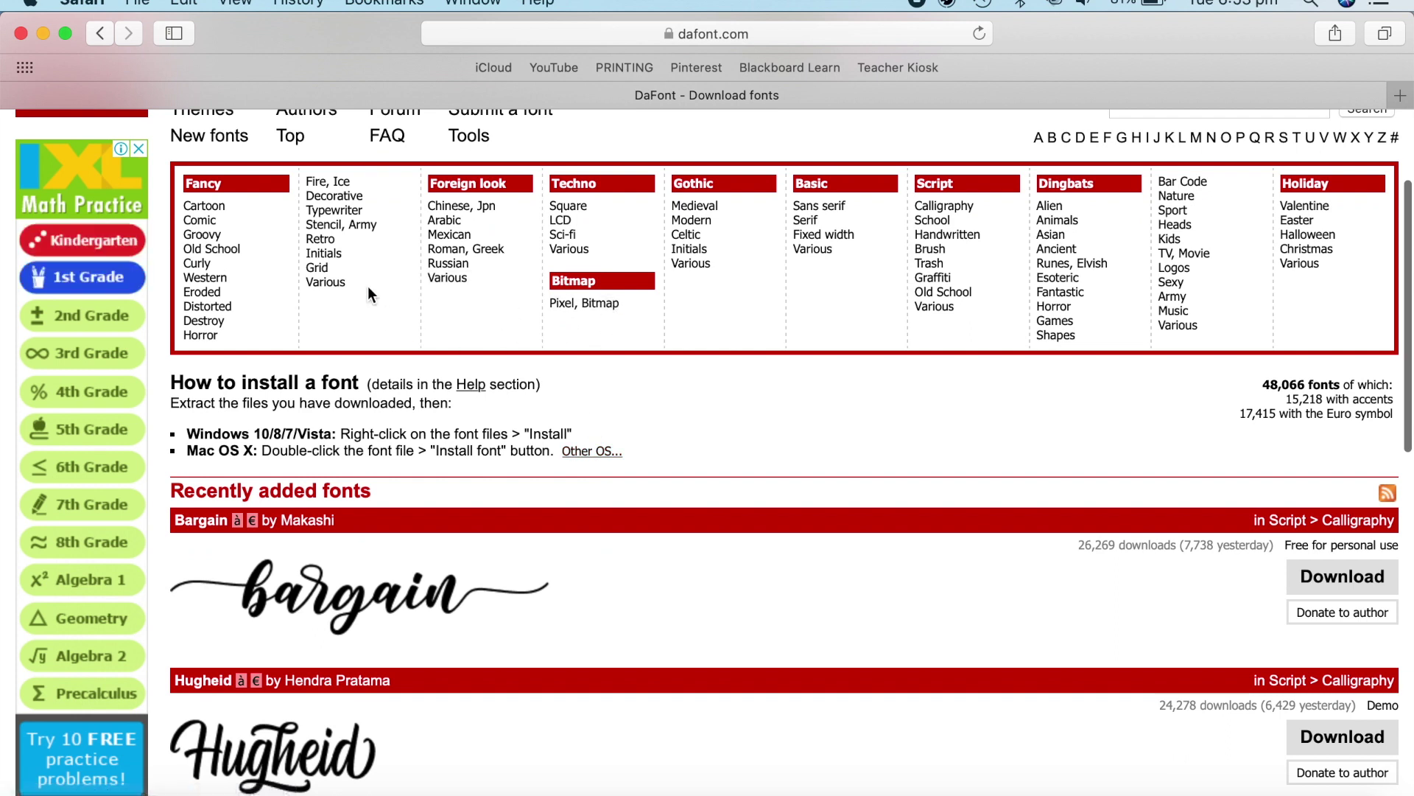
Open DaFont's Fancy > Retro category and scroll down to its font list
left_click(336, 240)
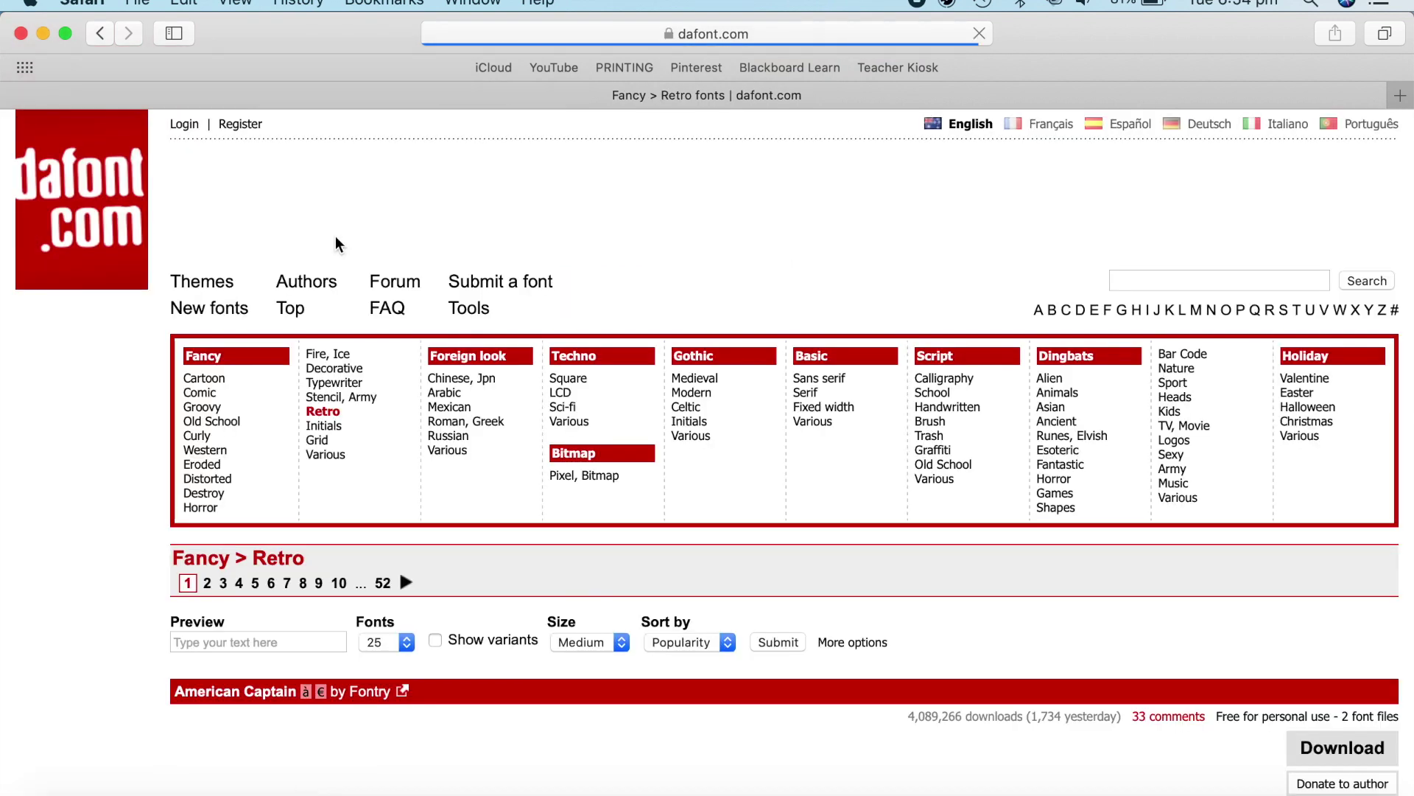
scroll(307, 544, "down", 5)
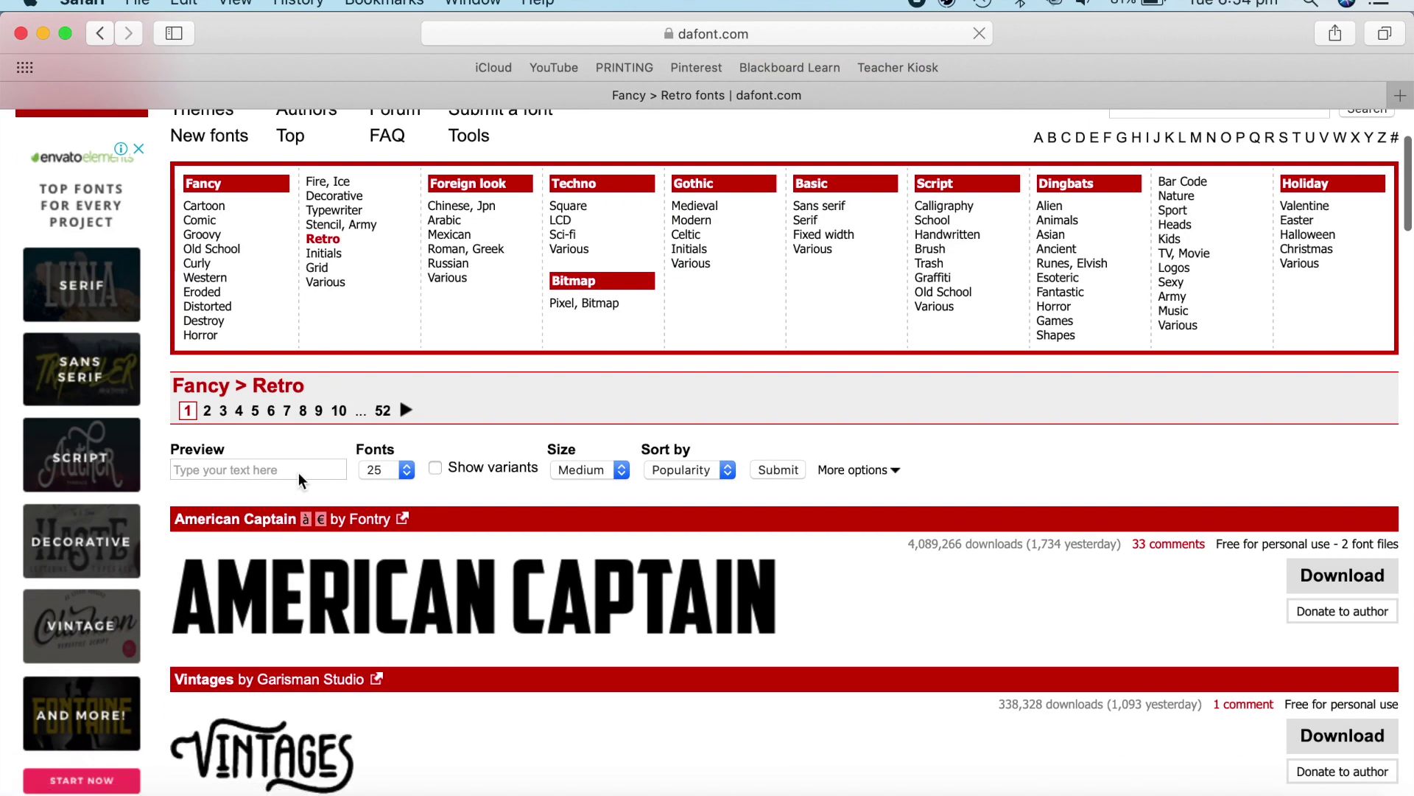
Preview the Retro fonts with the custom text 'Georgia' and scroll through the results
left_click(298, 471)
type("Georgia")
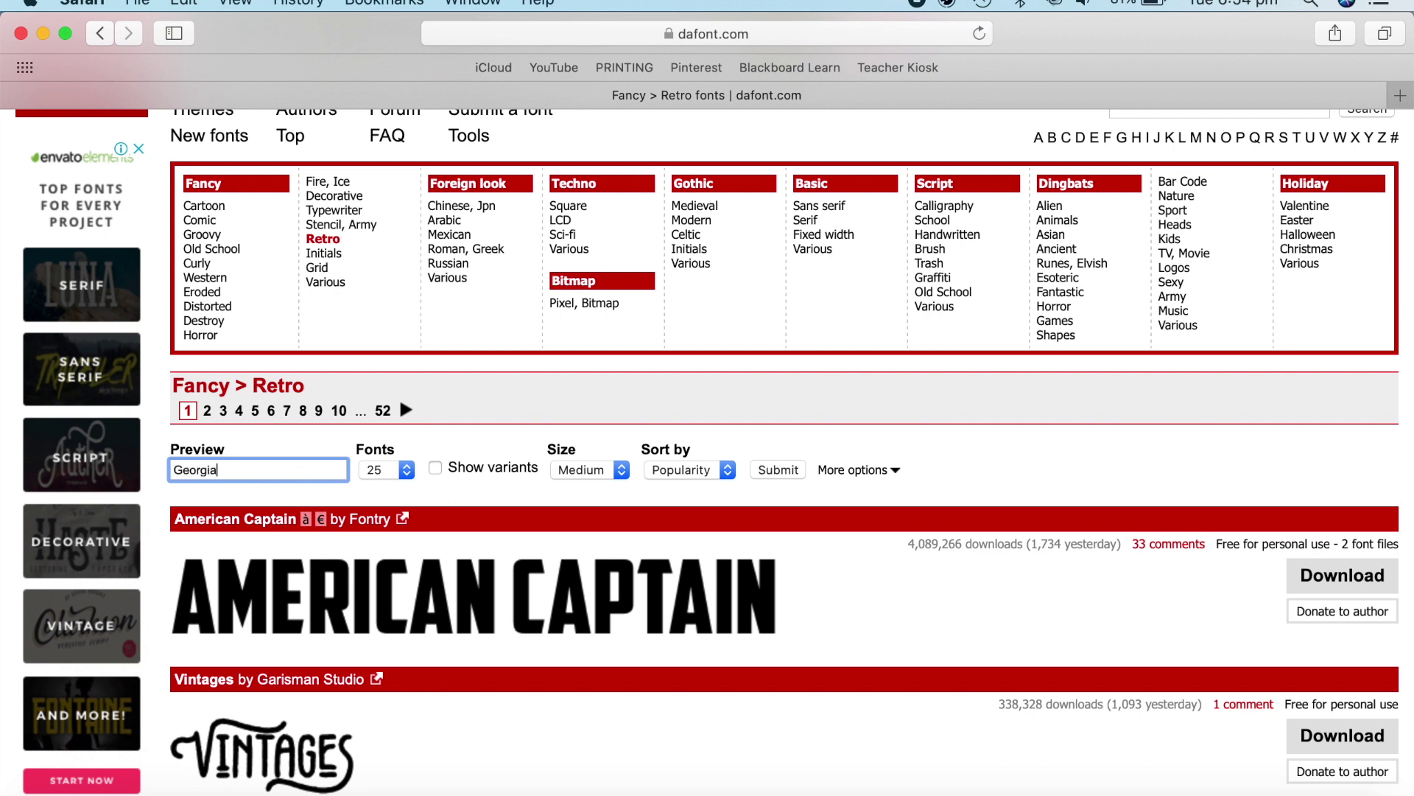
key("Return")
scroll(537, 575, "down", 1)
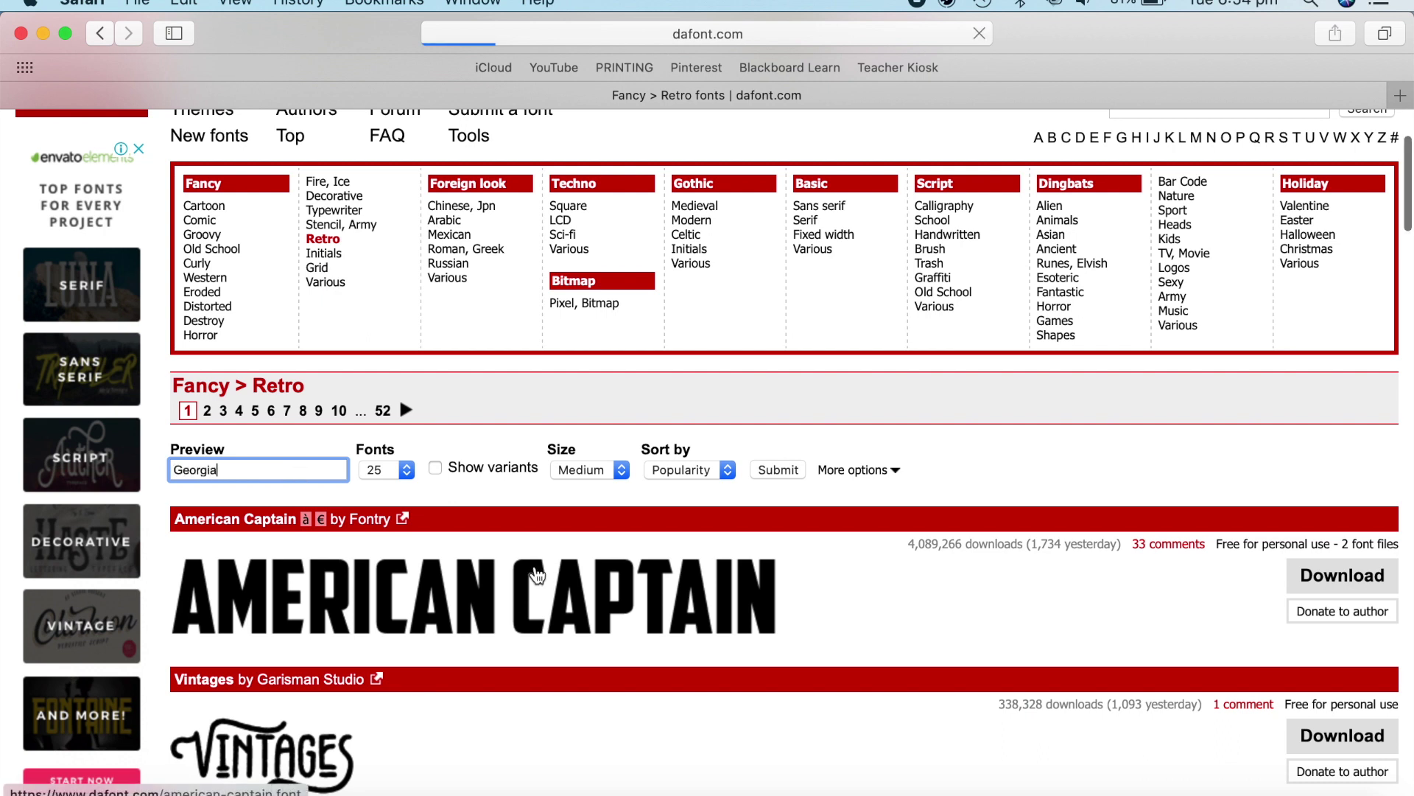
scroll(537, 575, "down", 5)
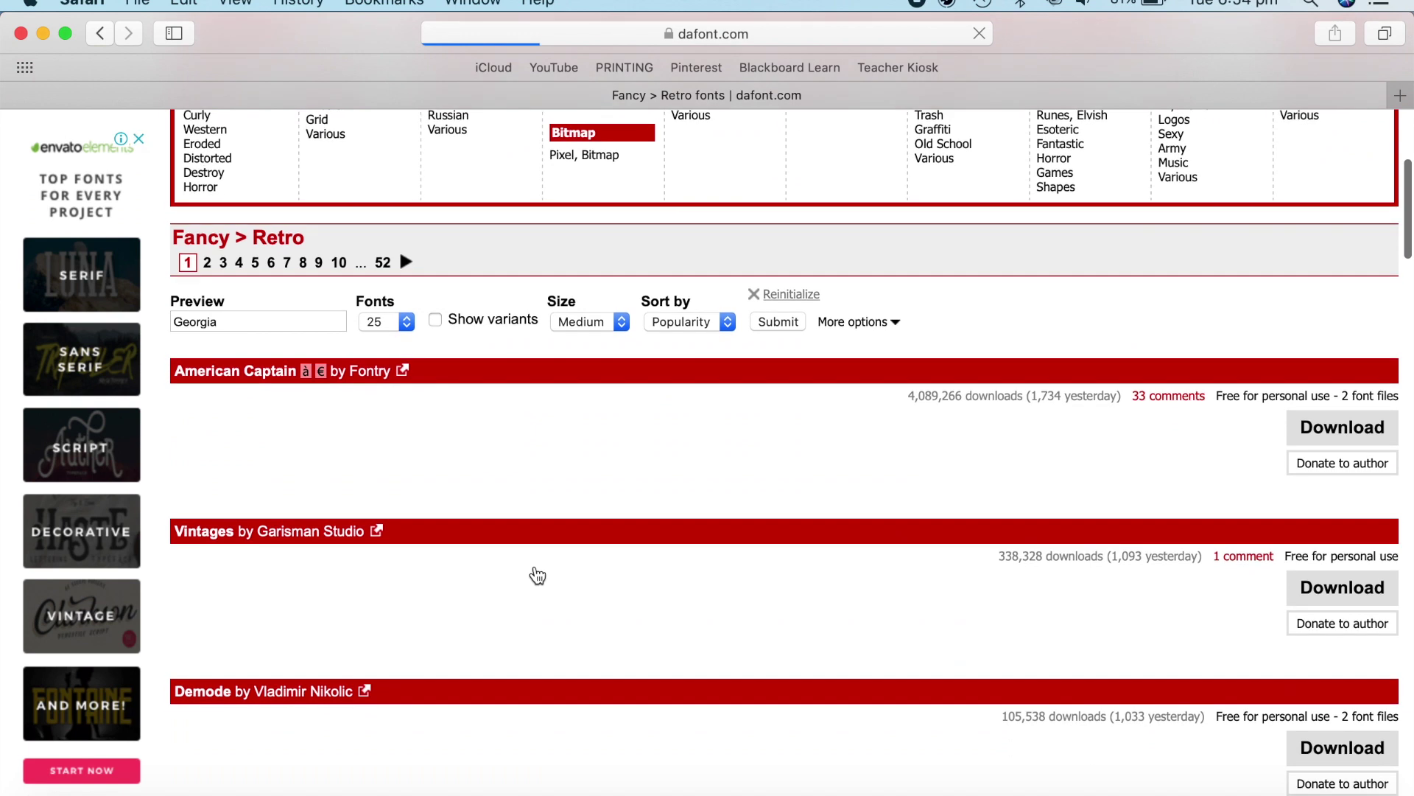
scroll(537, 575, "down", 4)
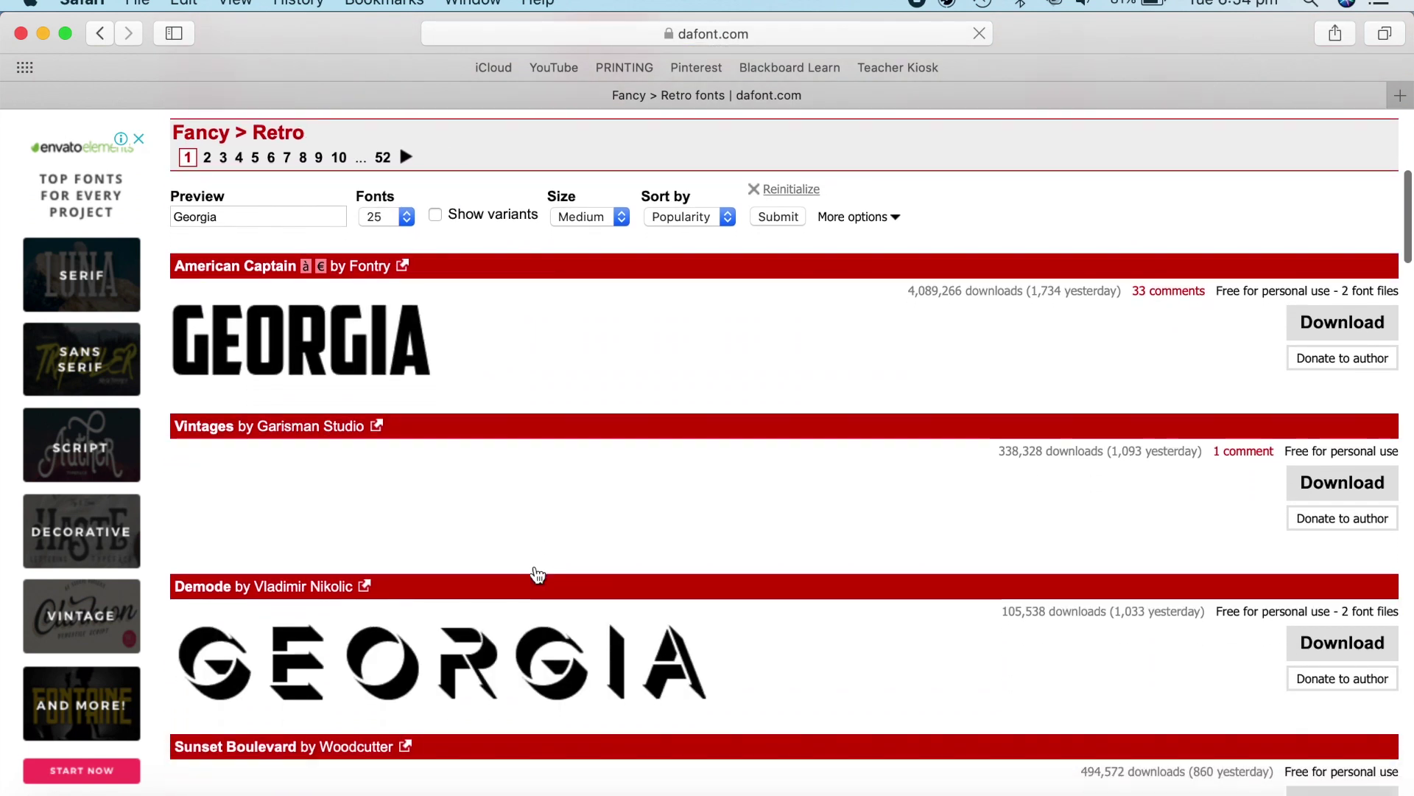
scroll(537, 575, "down", 5)
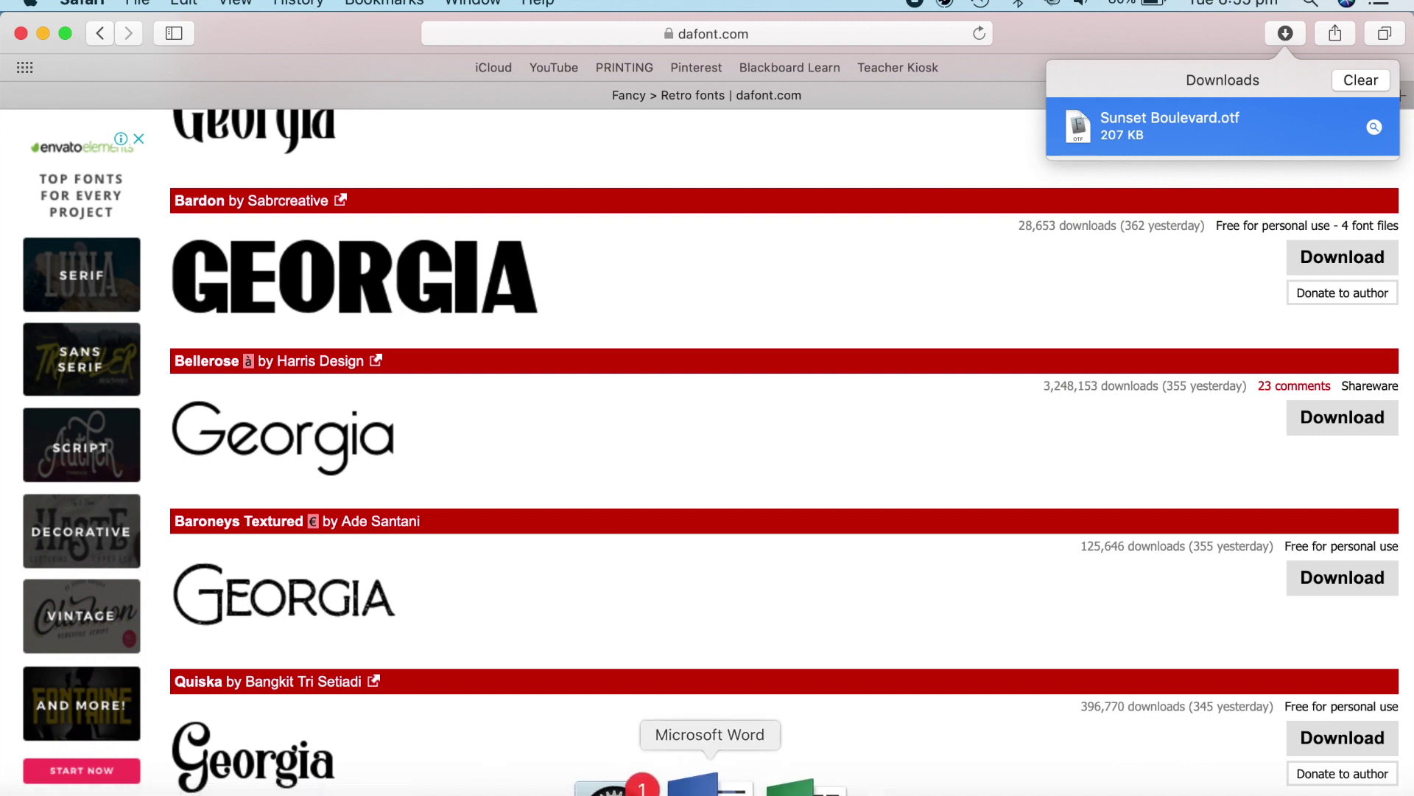
Quit Microsoft Word and Microsoft Excel from the Dock
right_click(689, 788)
left_click(731, 724)
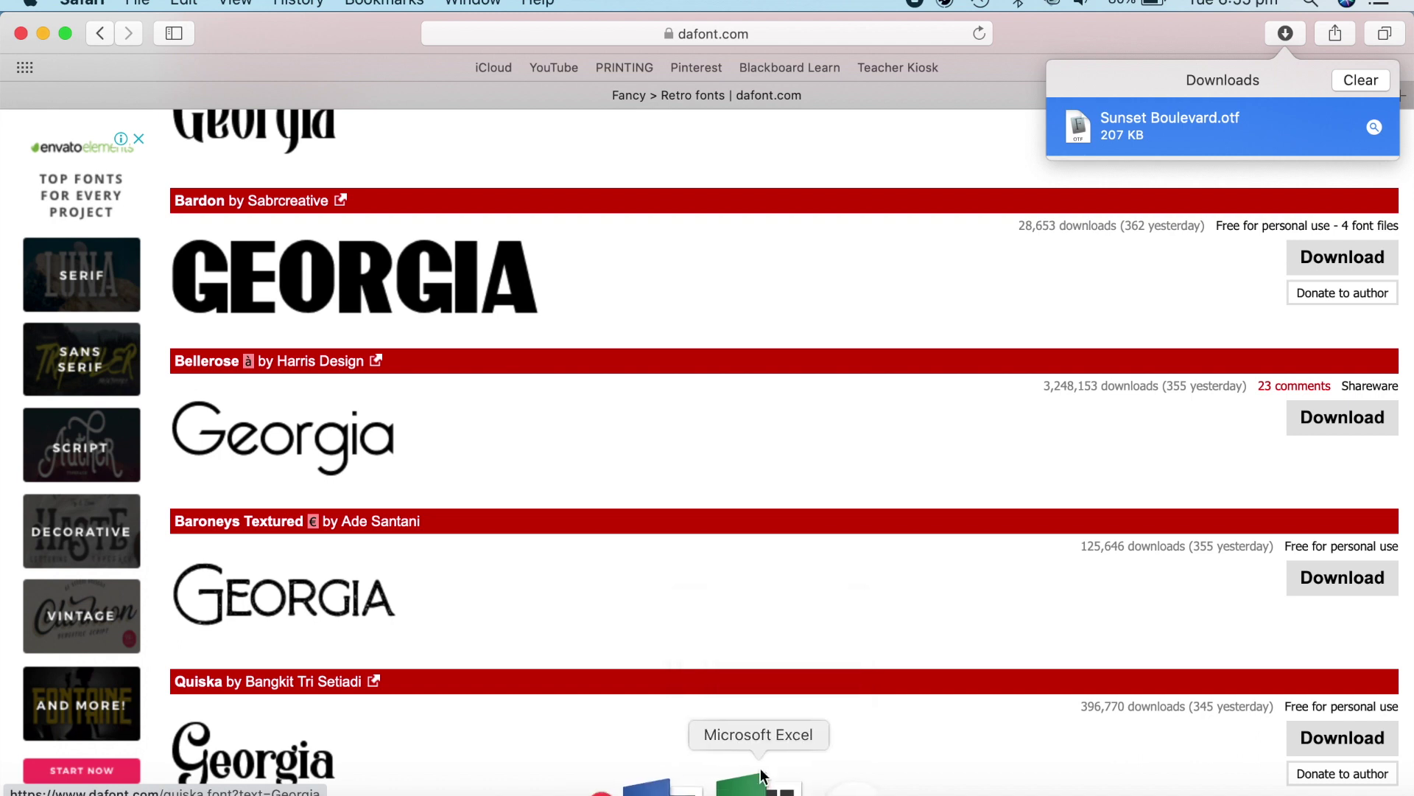
right_click(761, 775)
left_click(763, 720)
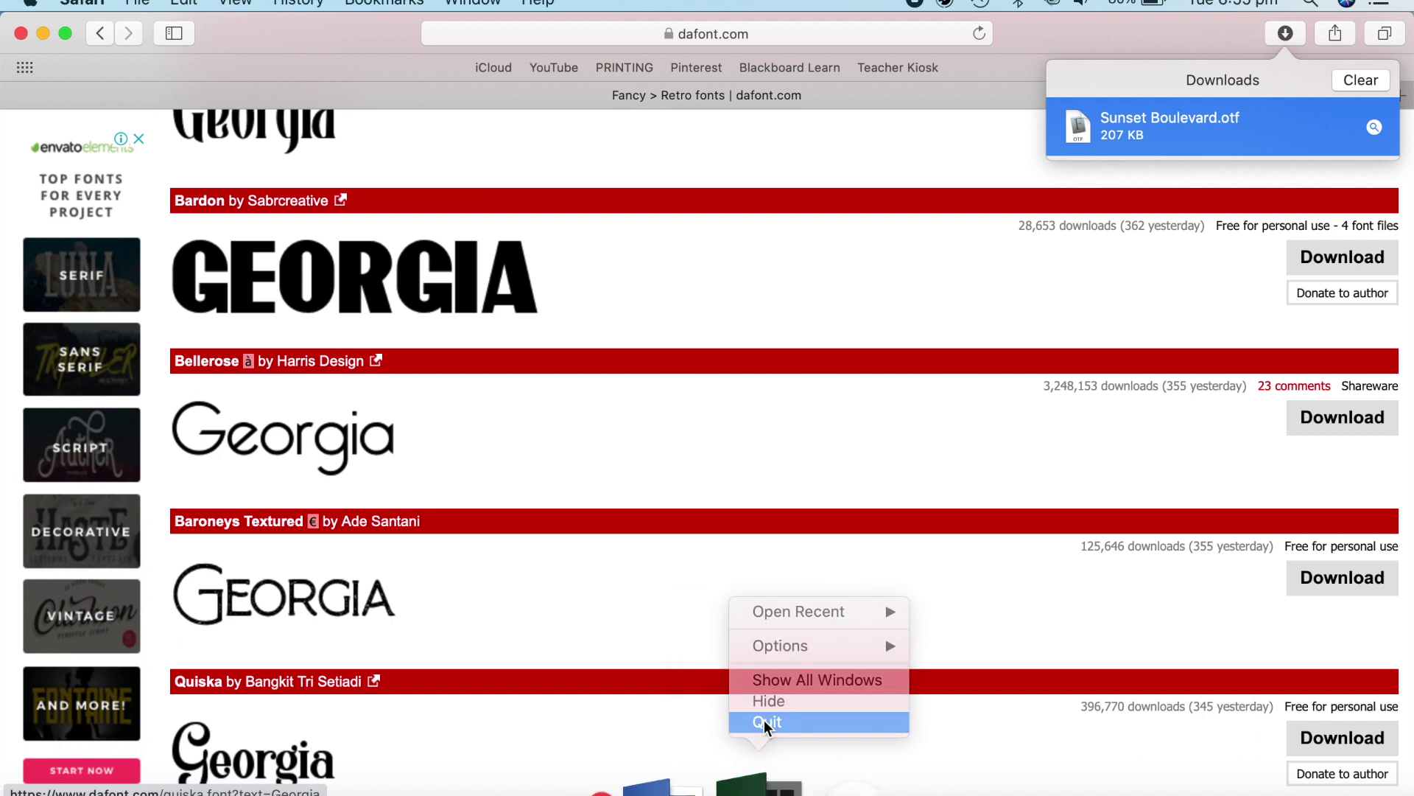
mouse_move(740, 790)
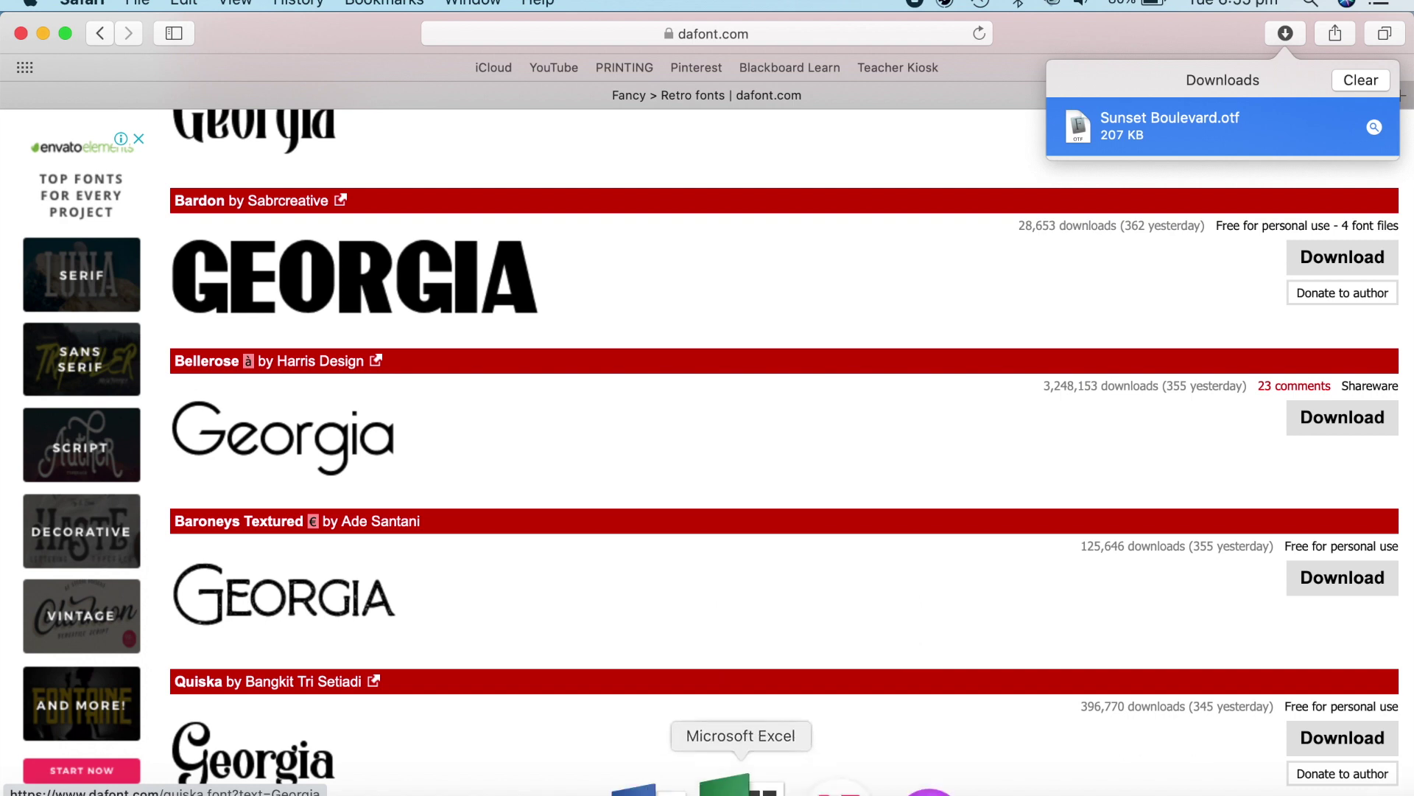
scroll(531, 568, "up", 10)
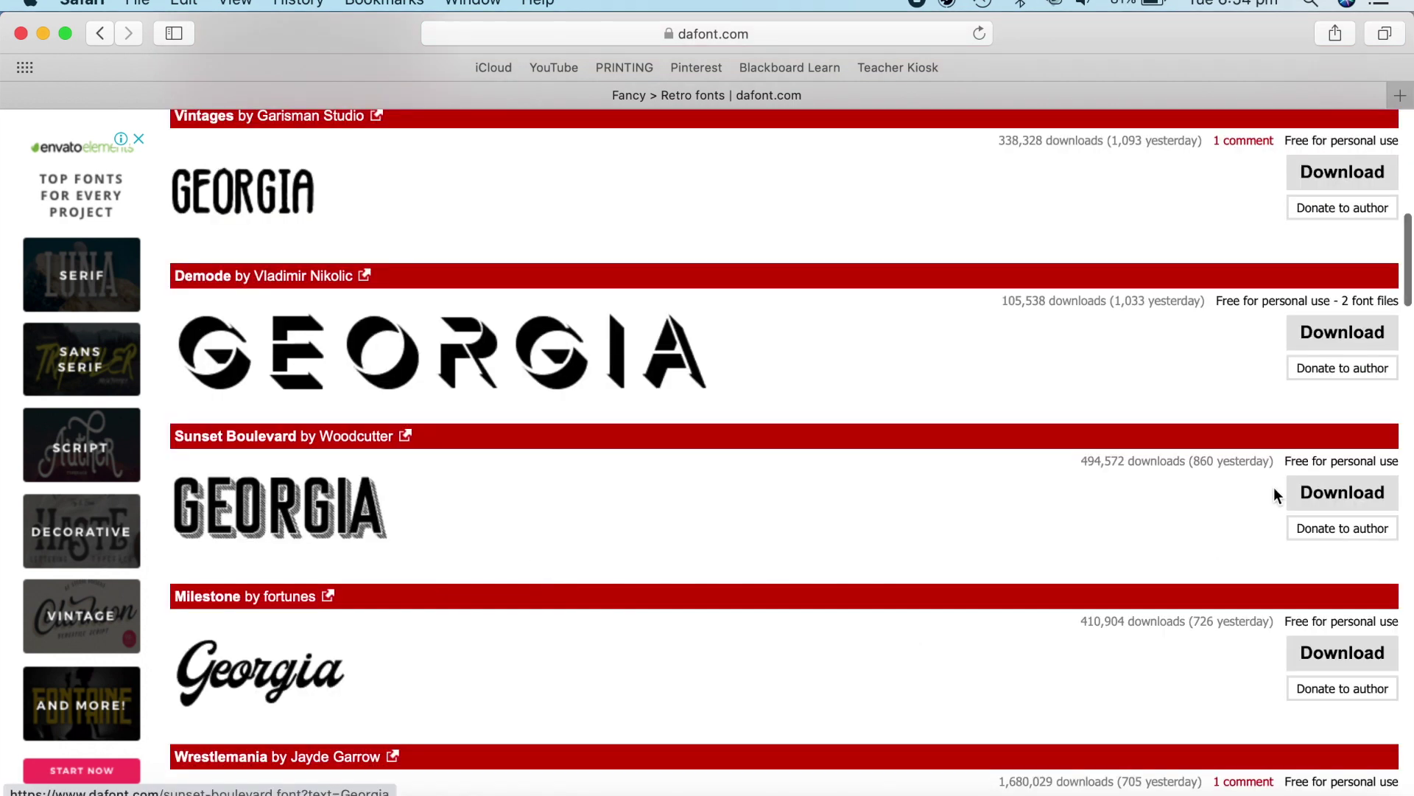
Download Sunset Boulevard and install Sunset Boulevard.otf through the Font Book preview
left_click(1316, 493)
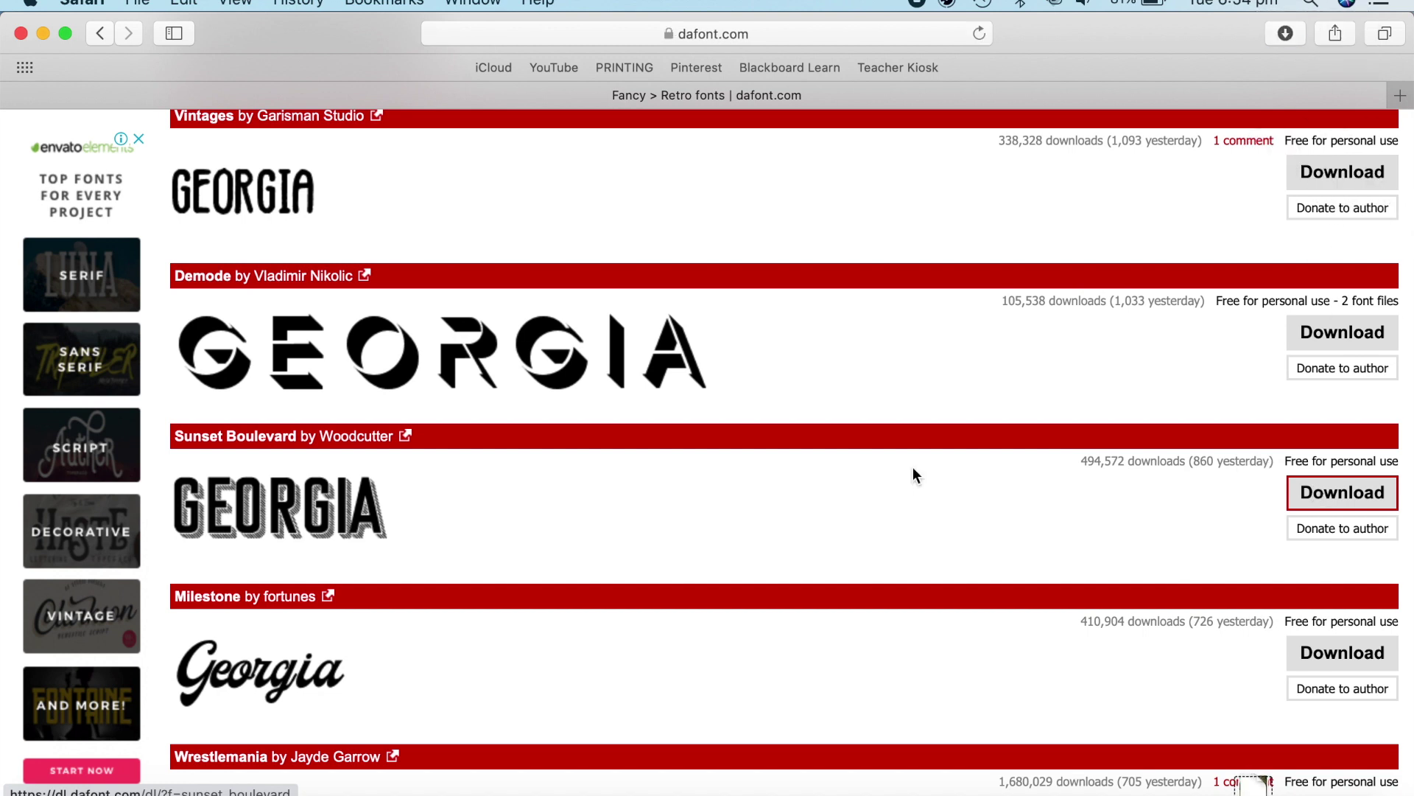
left_click(1280, 39)
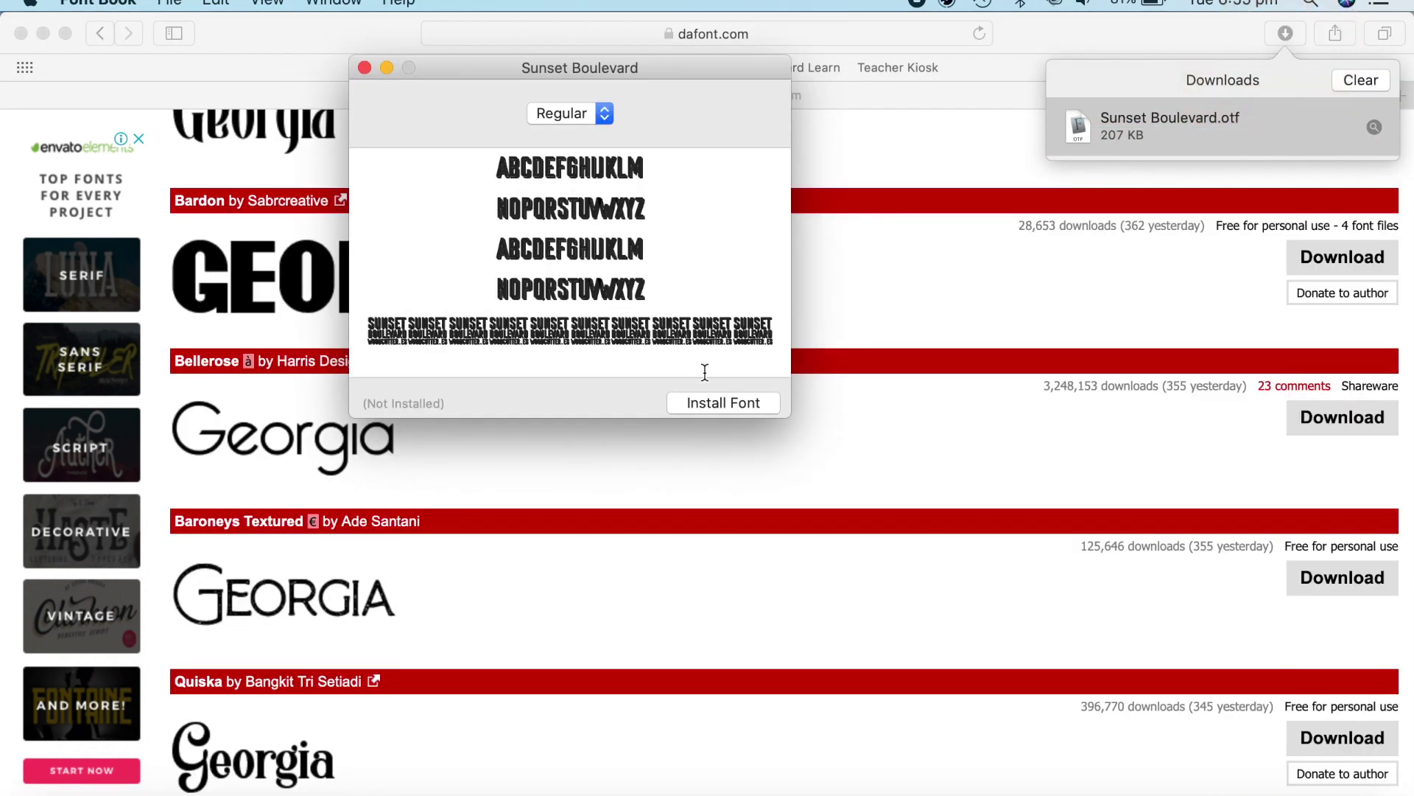
left_click(717, 399)
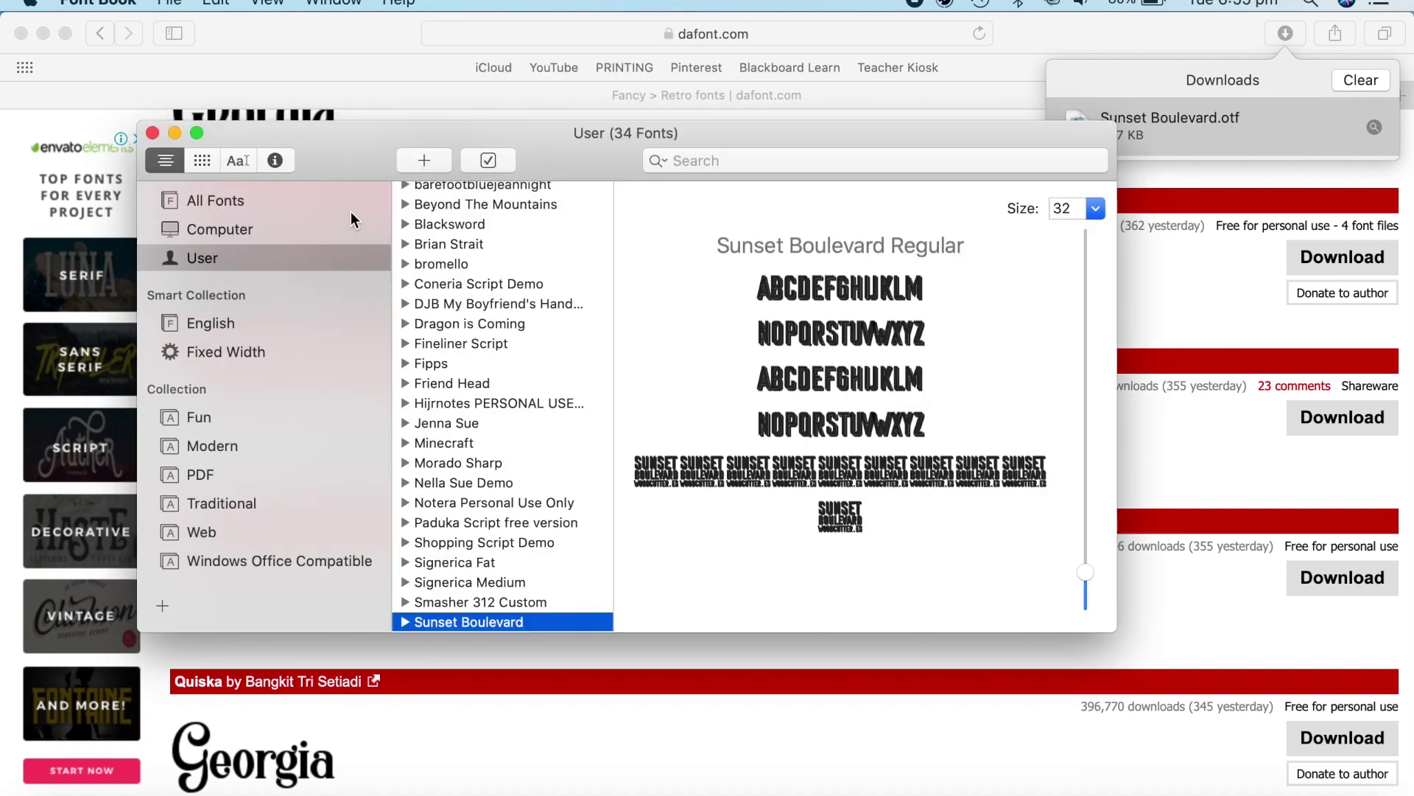
Close Font Book, start a blank PowerPoint presentation and type GEORGIA as the slide title
left_click(153, 133)
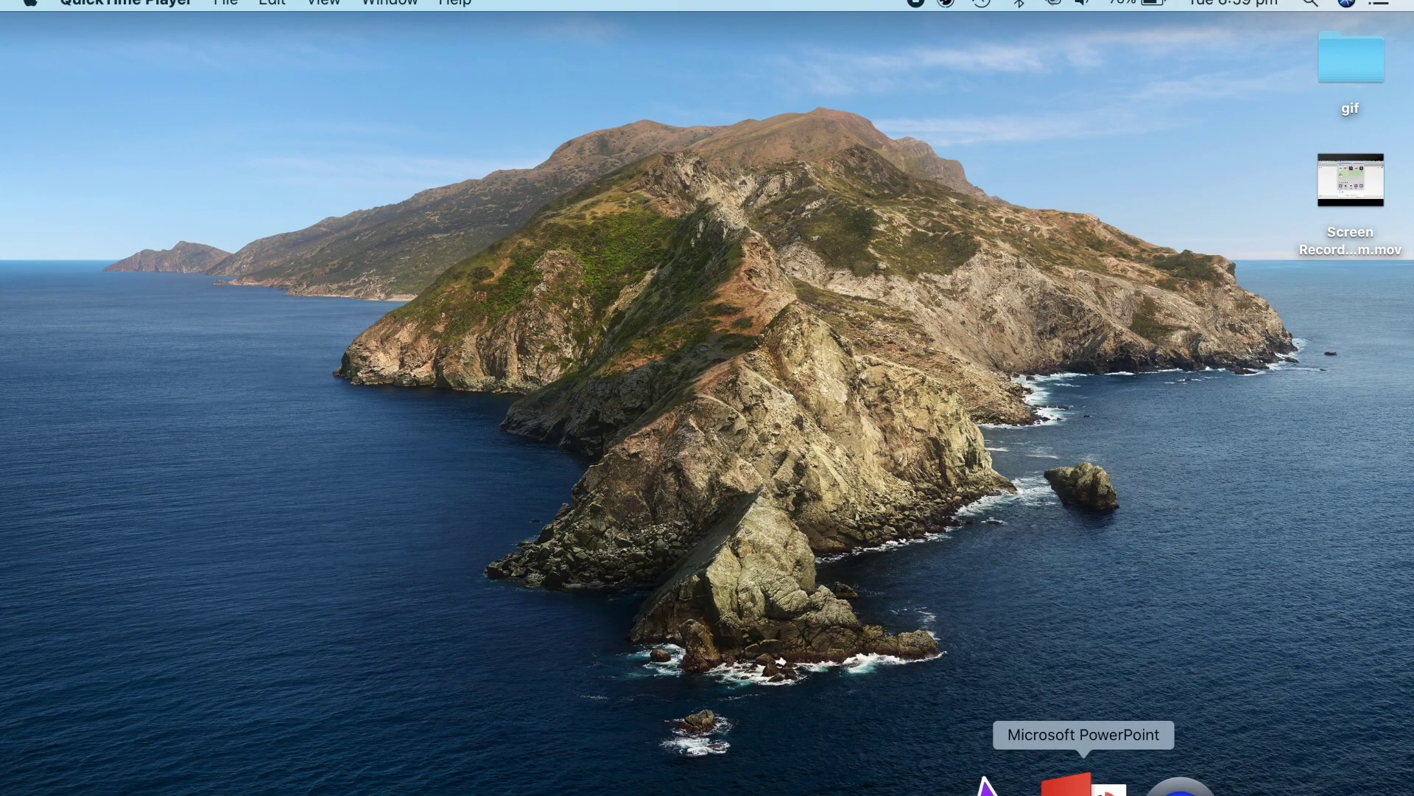
left_click(1083, 783)
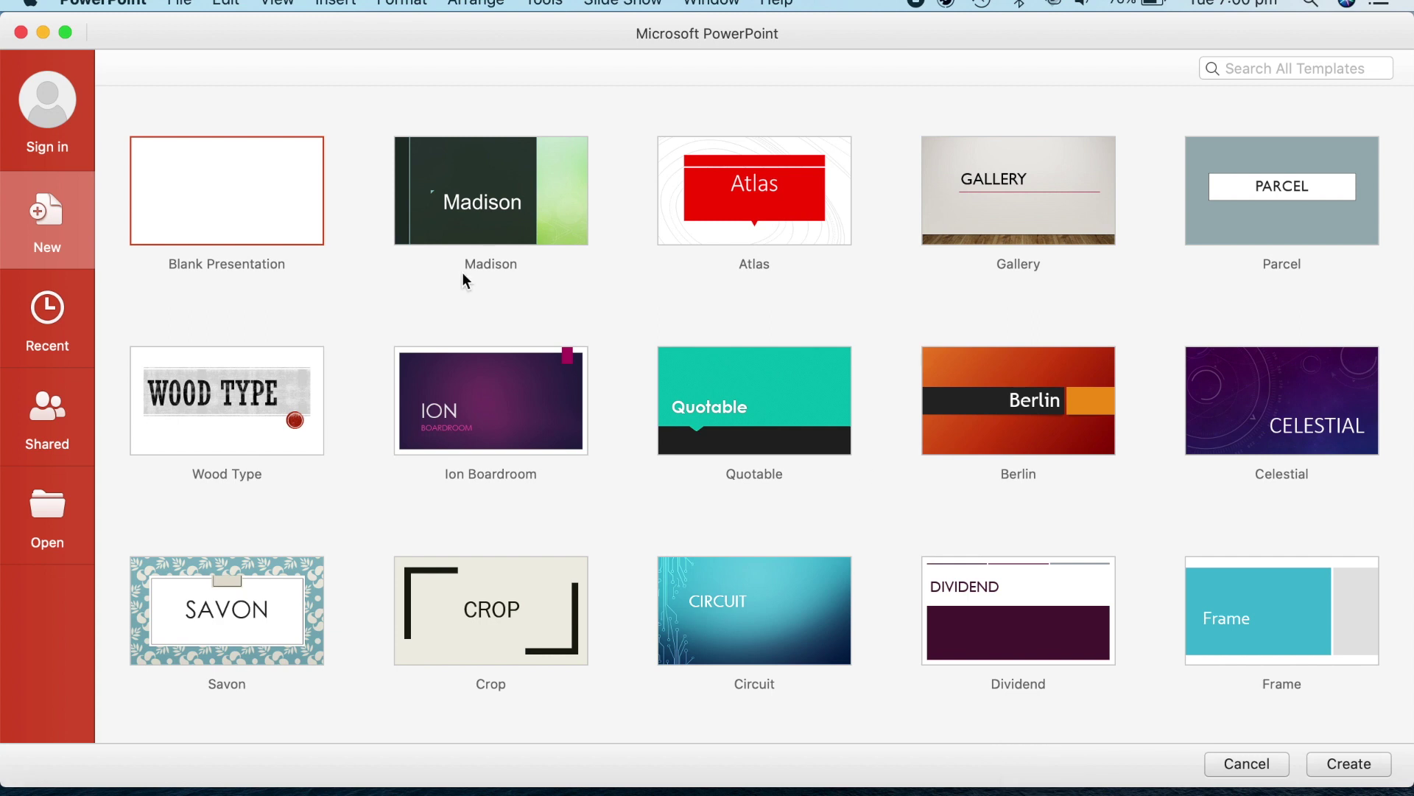
double_click(266, 205)
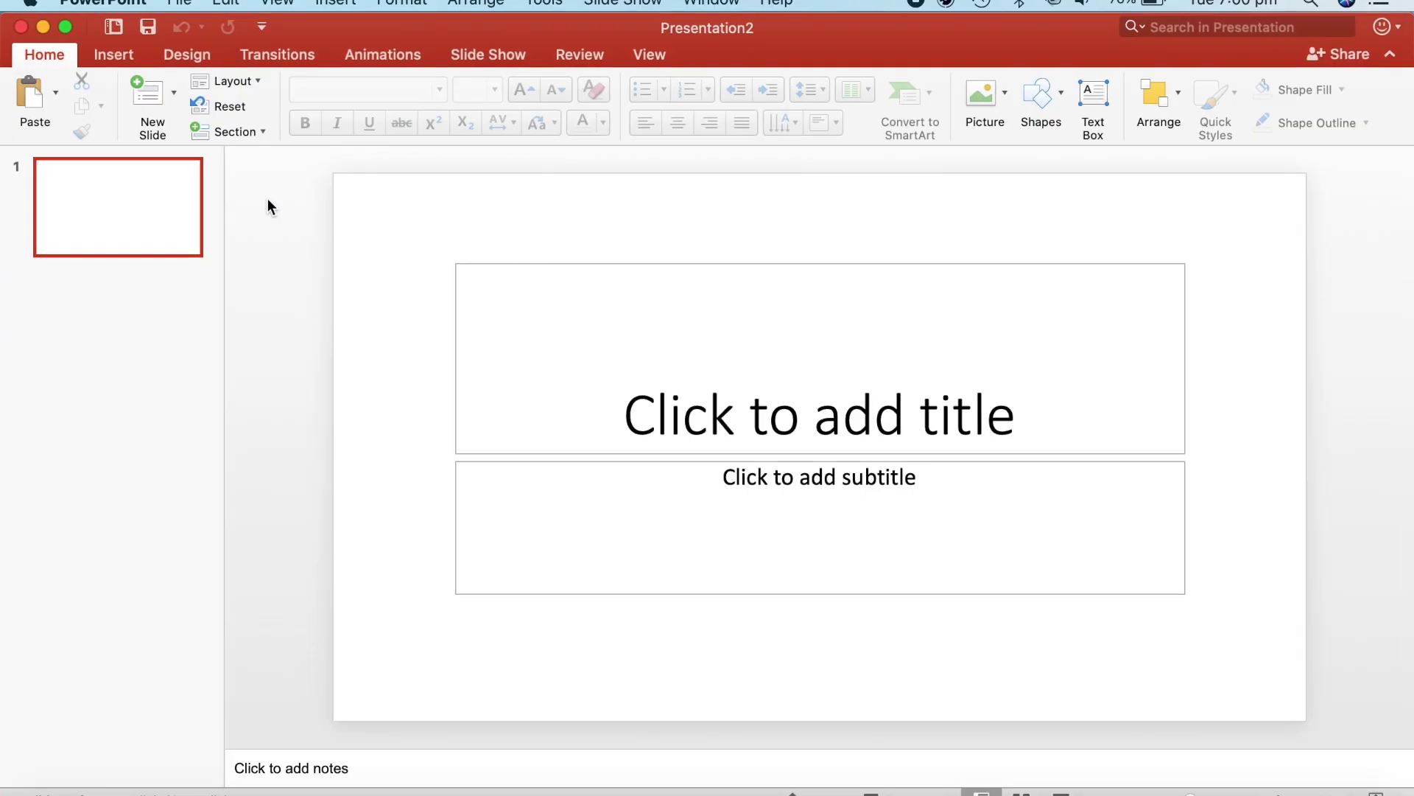
left_click(551, 315)
type("GEORGIA")
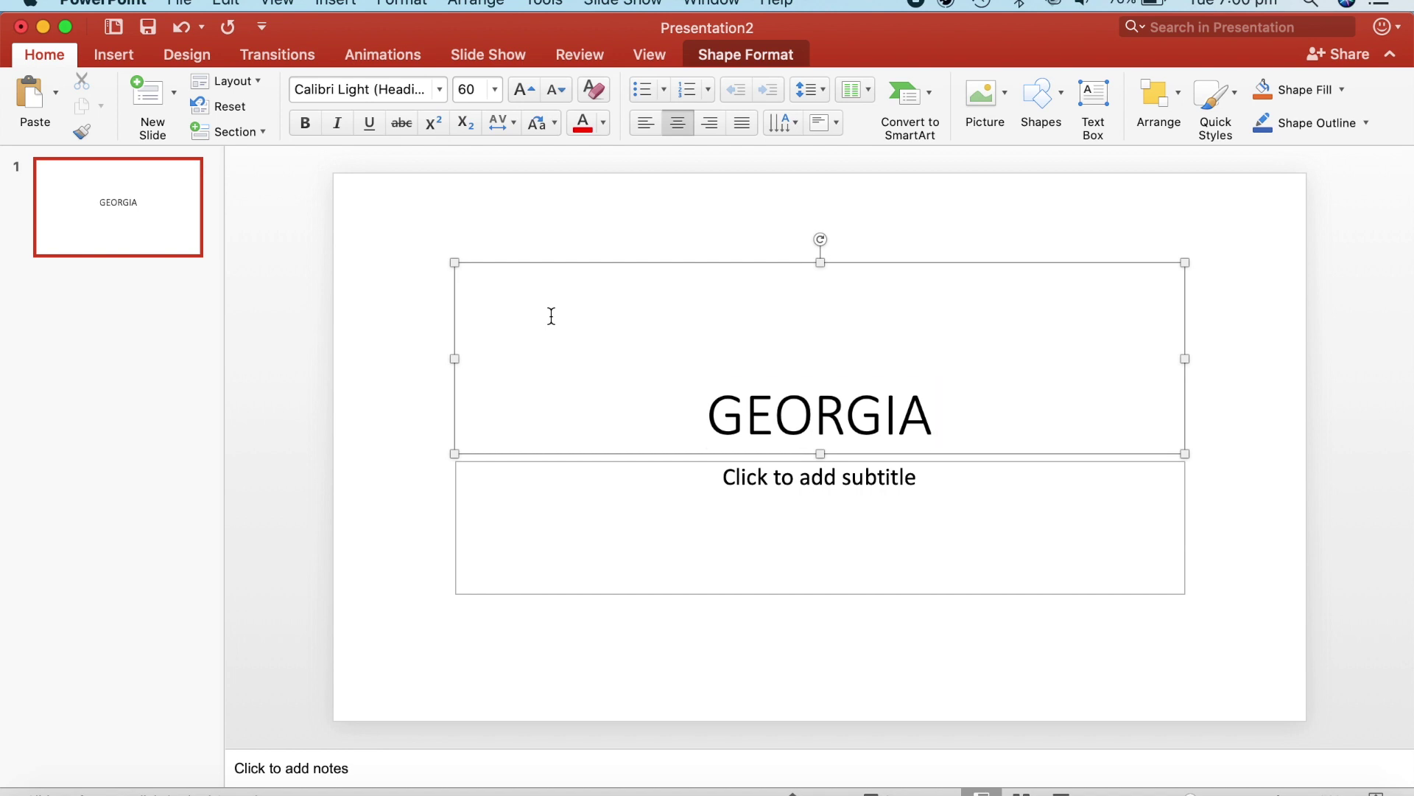
Set the GEORGIA title's font to Sunset Boulevard
key("super+a")
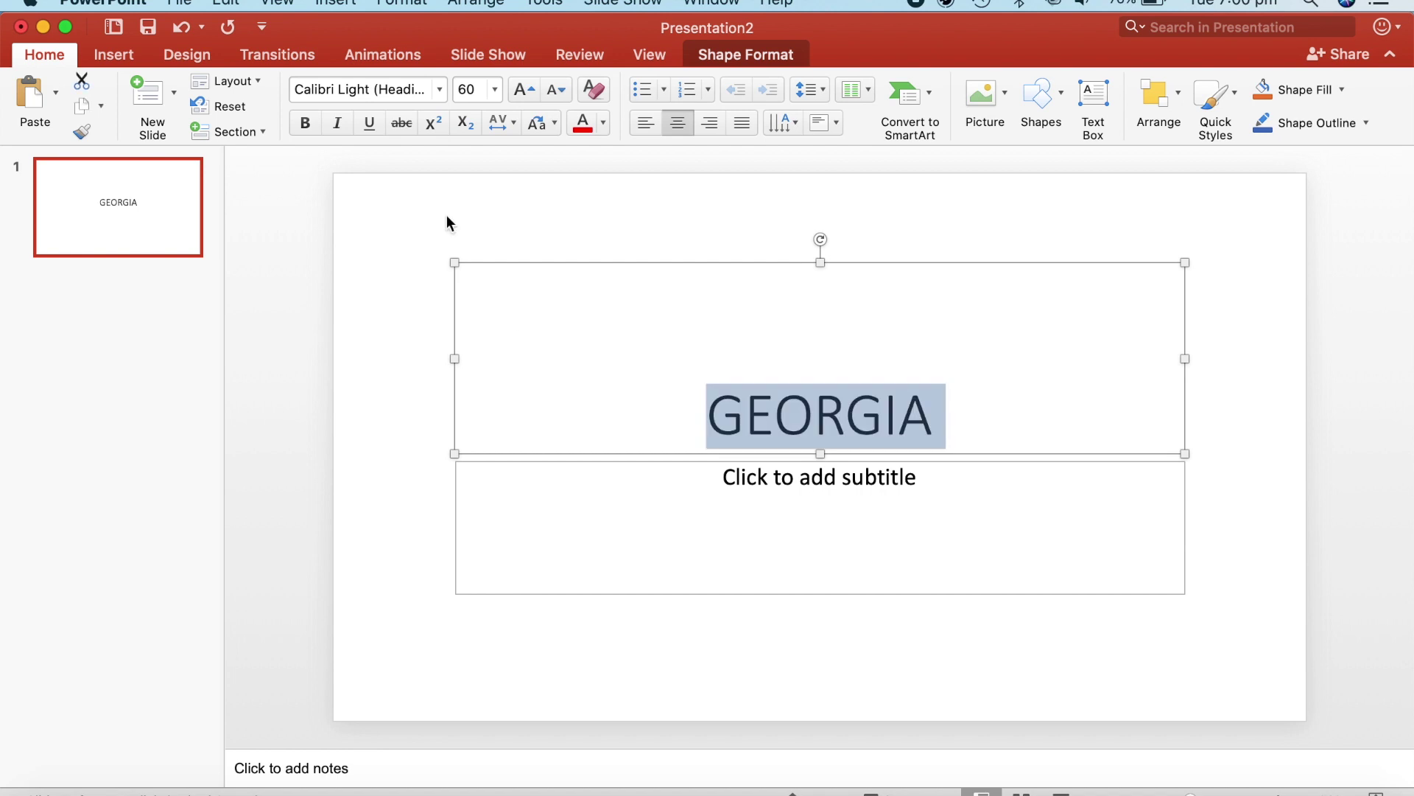
left_click(441, 90)
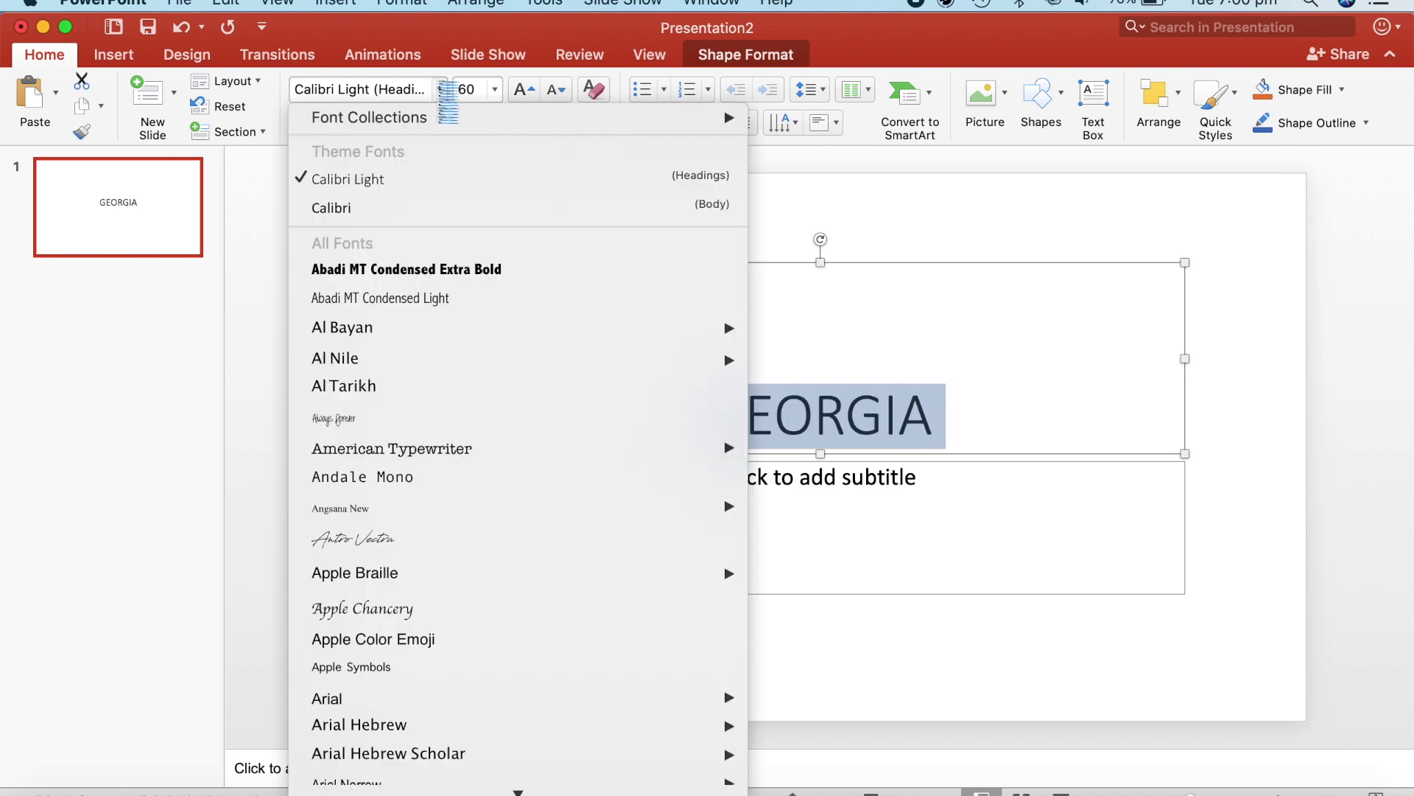
left_click(397, 98)
left_click(396, 95)
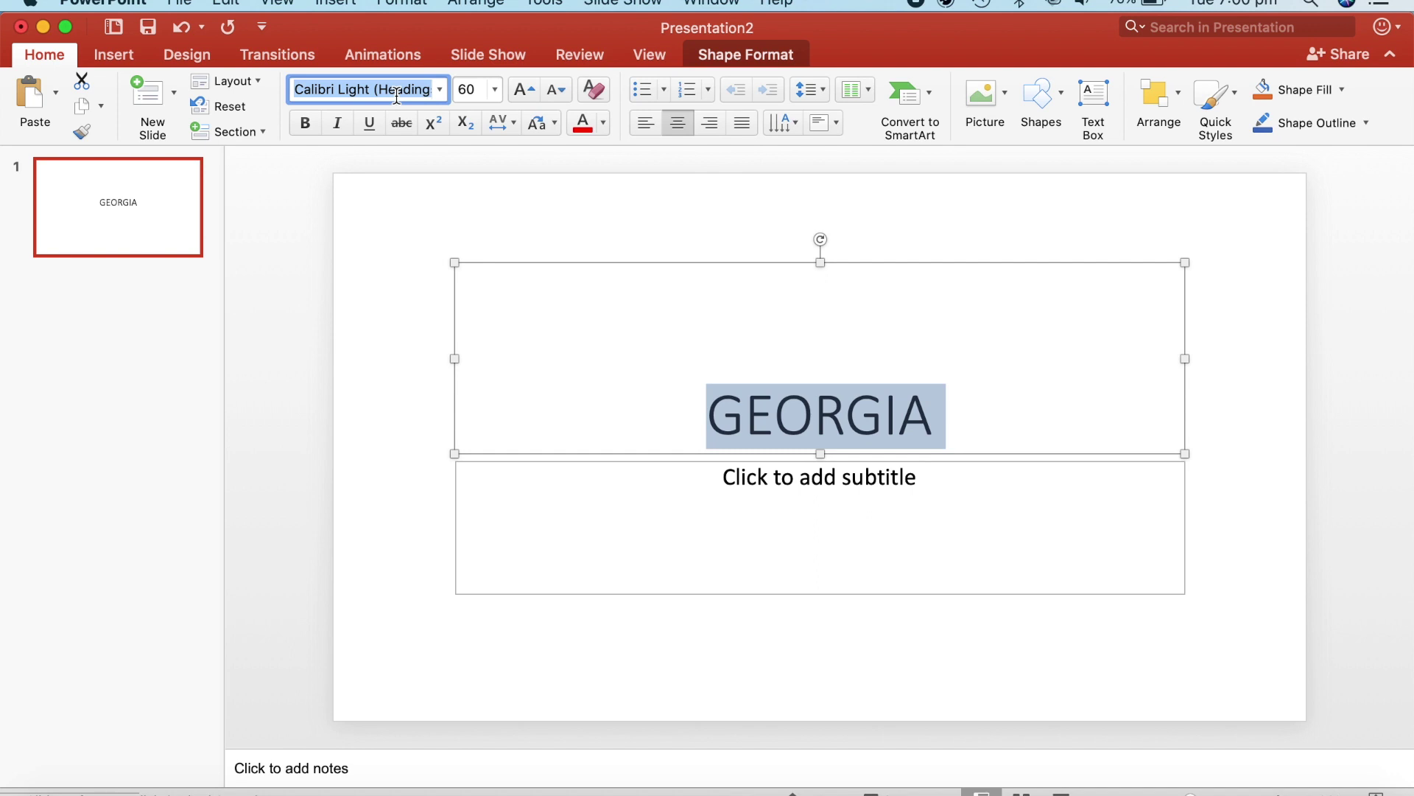
type("Sunset Boulevard")
key("Return")
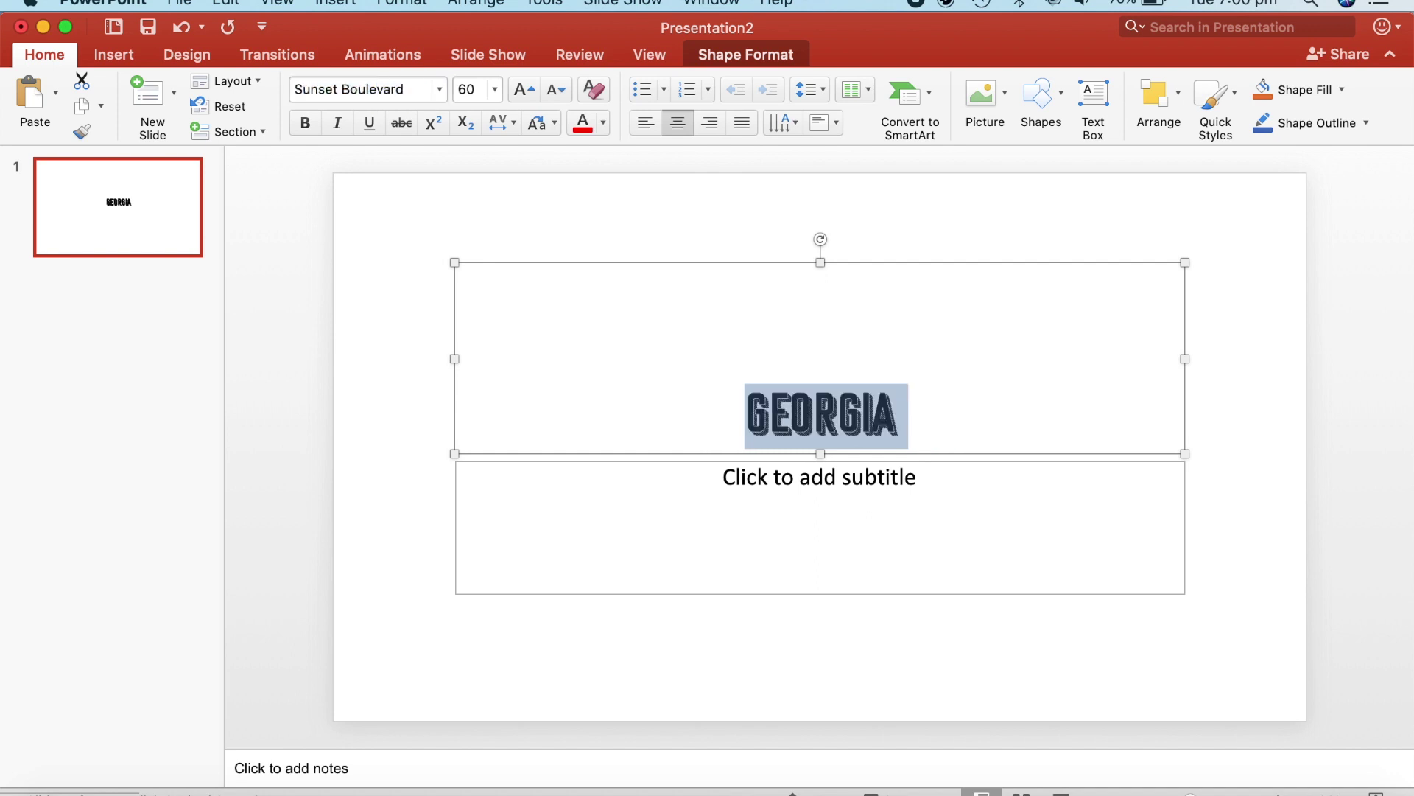
Set the title's font size to 140
left_click(530, 89)
left_click(530, 88)
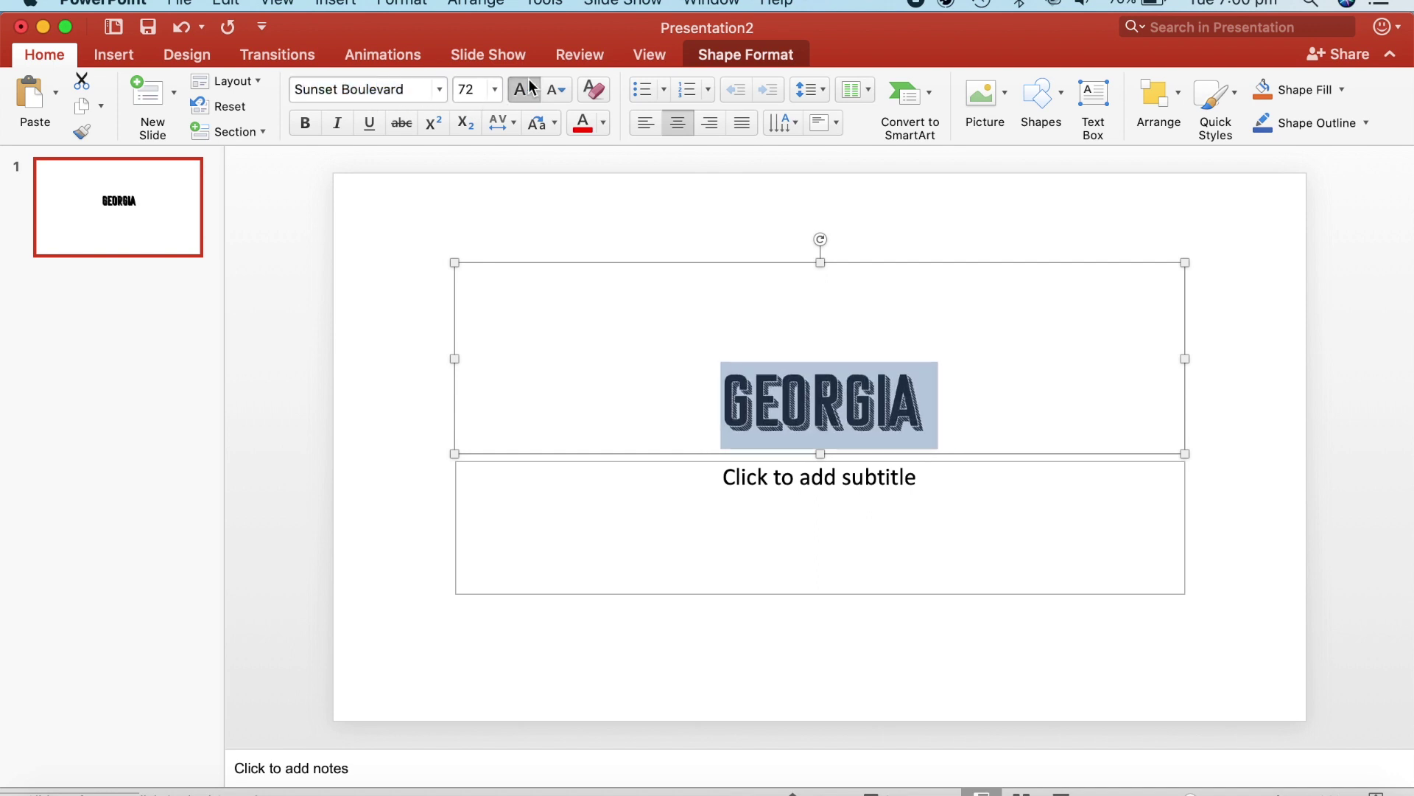
left_click(531, 89)
left_click(531, 88)
left_click(530, 88)
left_click(495, 89)
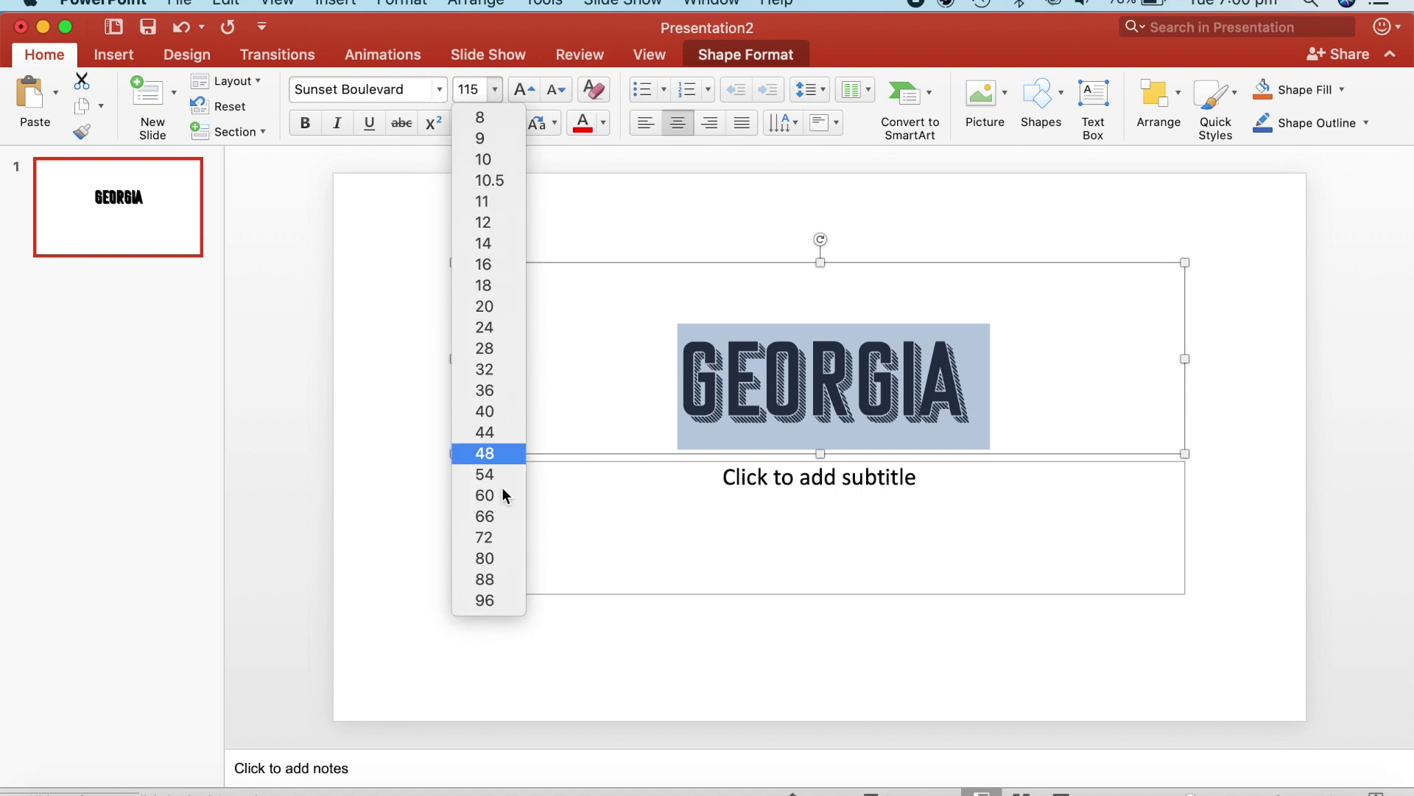
left_click(475, 92)
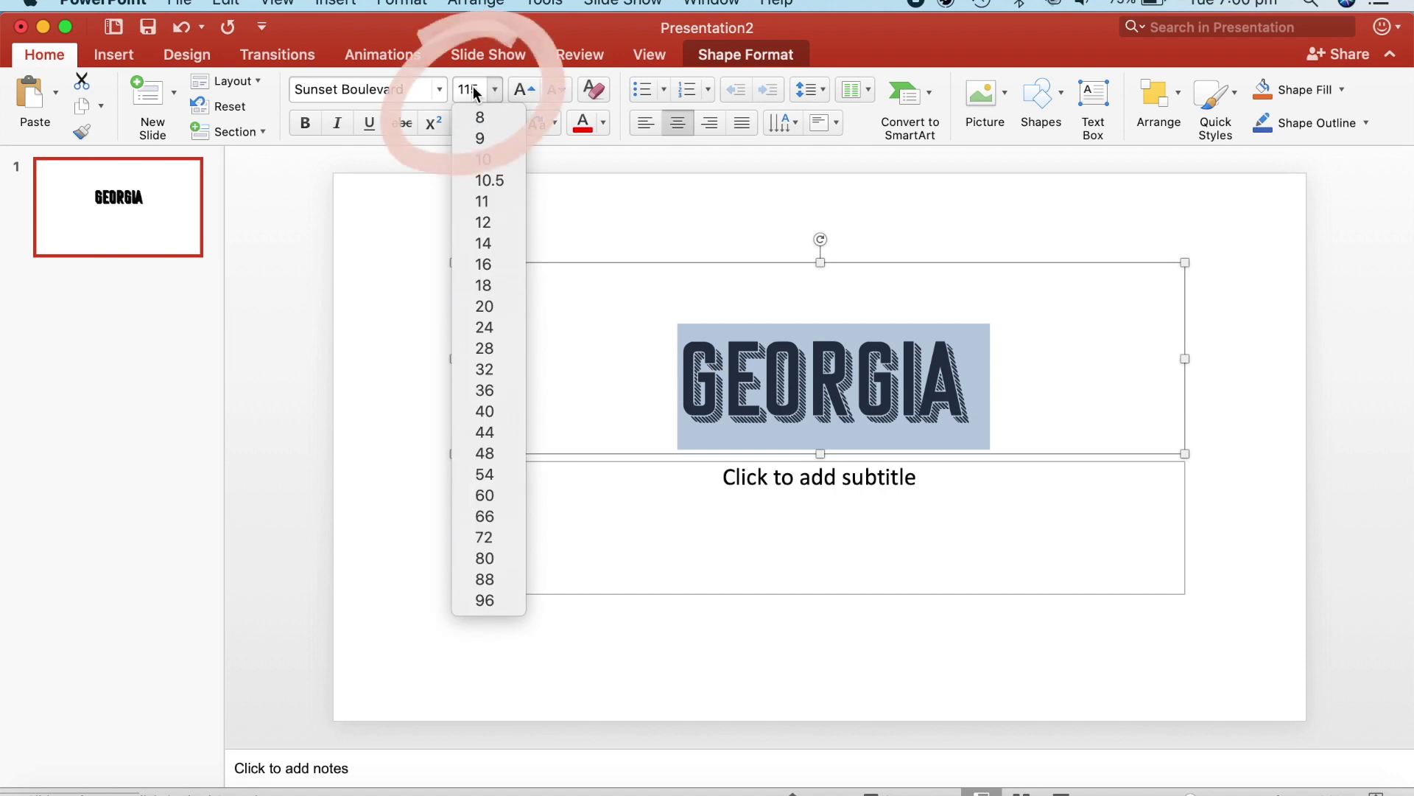
left_click(475, 90)
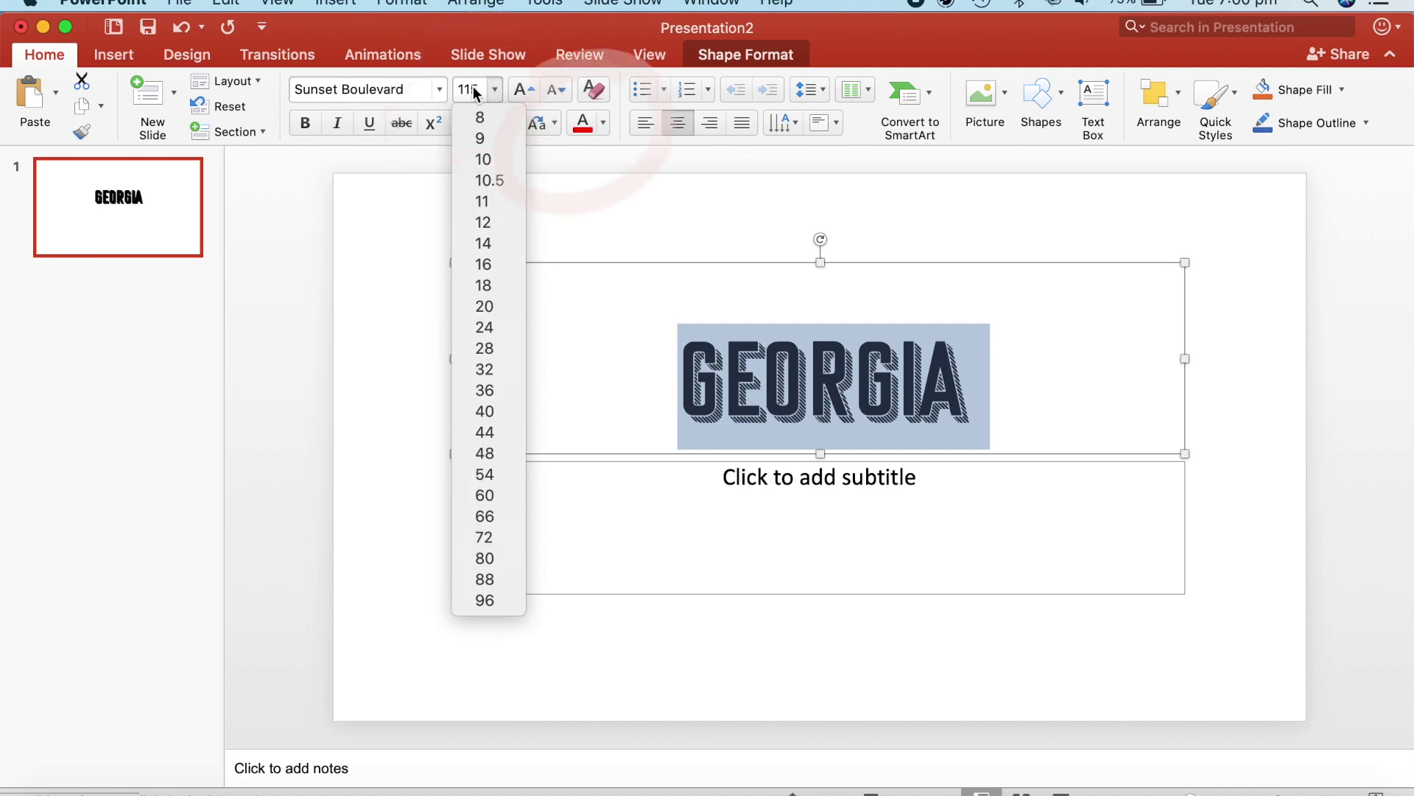
left_click(479, 86)
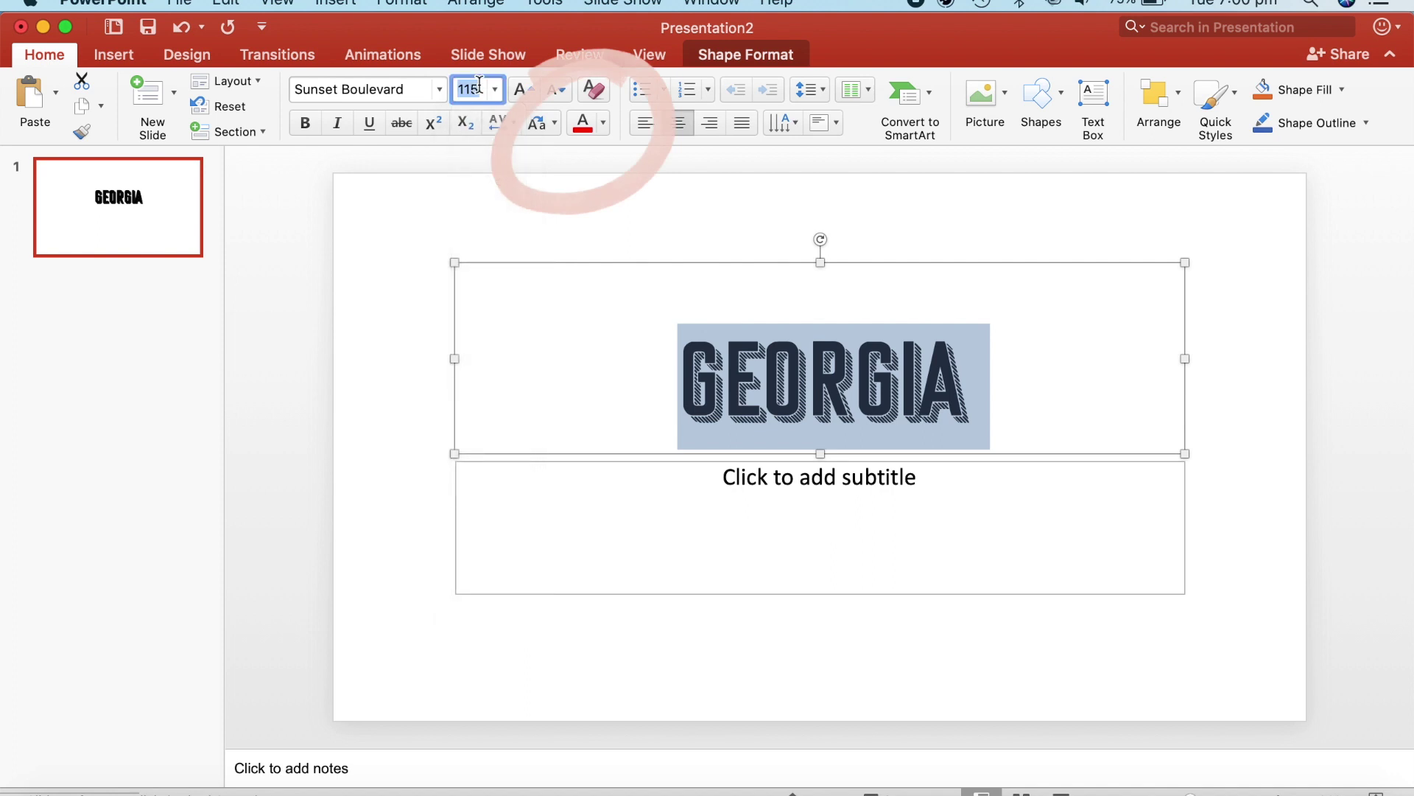
type("140")
key("Return")
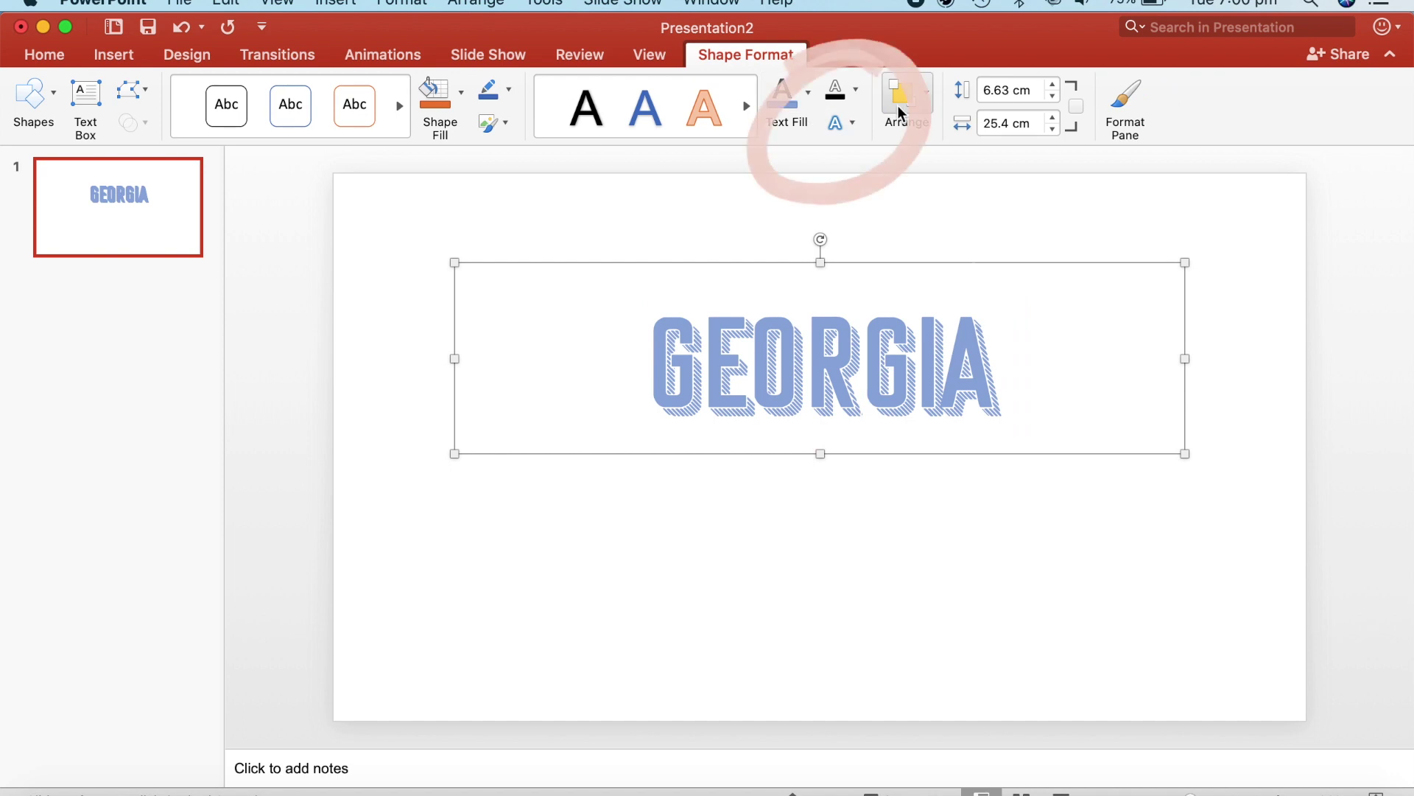
Give GEORGIA an upward arch text-effect transform and drag it to the slide's middle
left_click(856, 127)
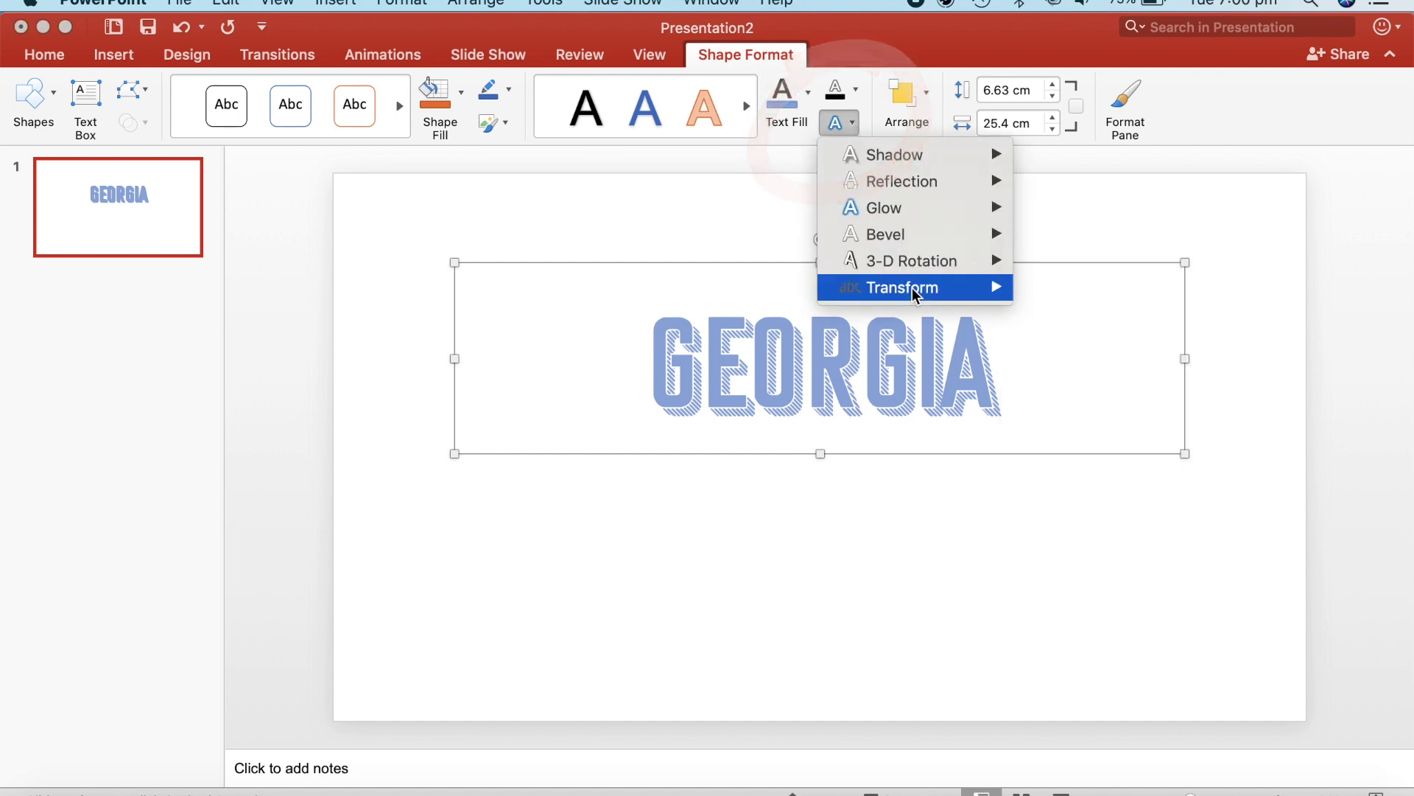
mouse_move(916, 293)
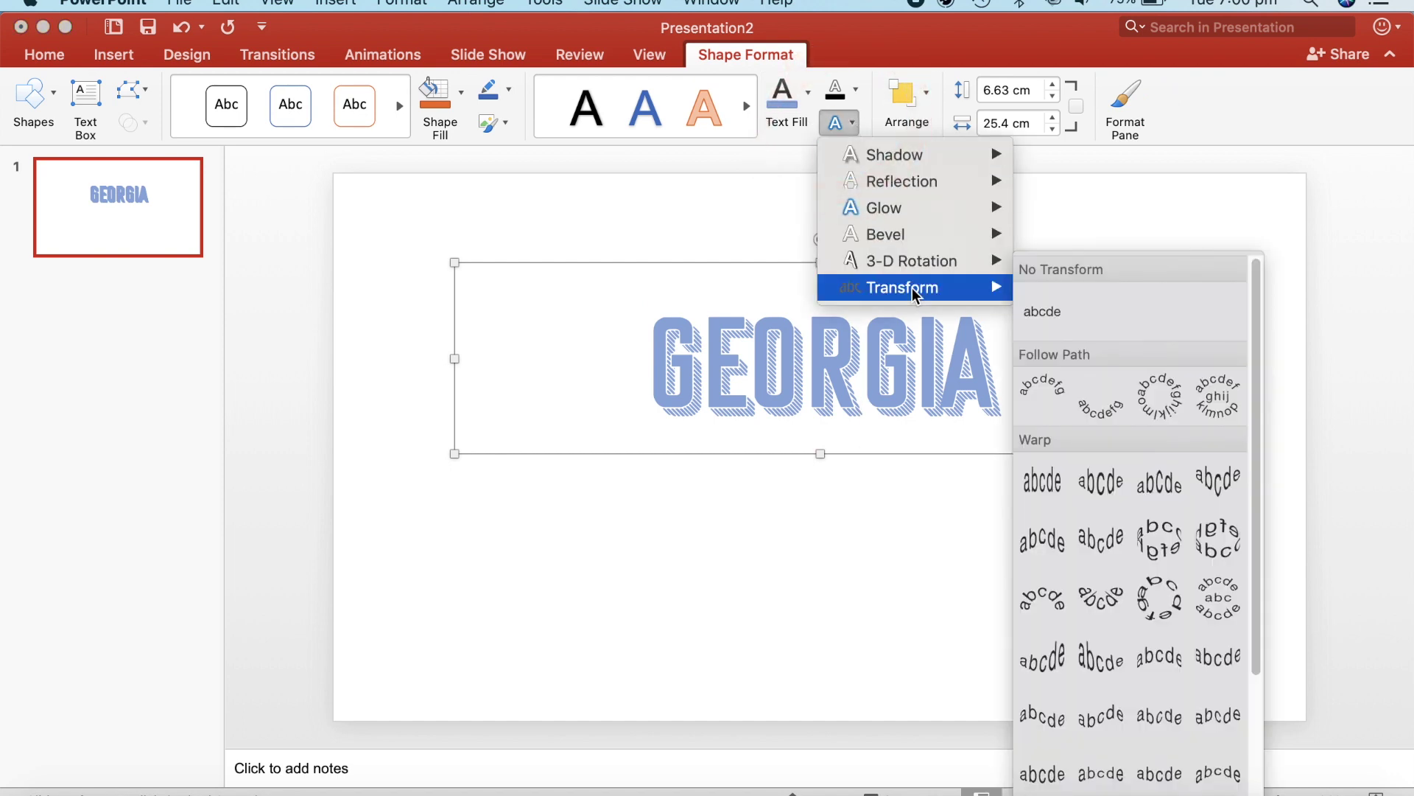
left_click(1043, 394)
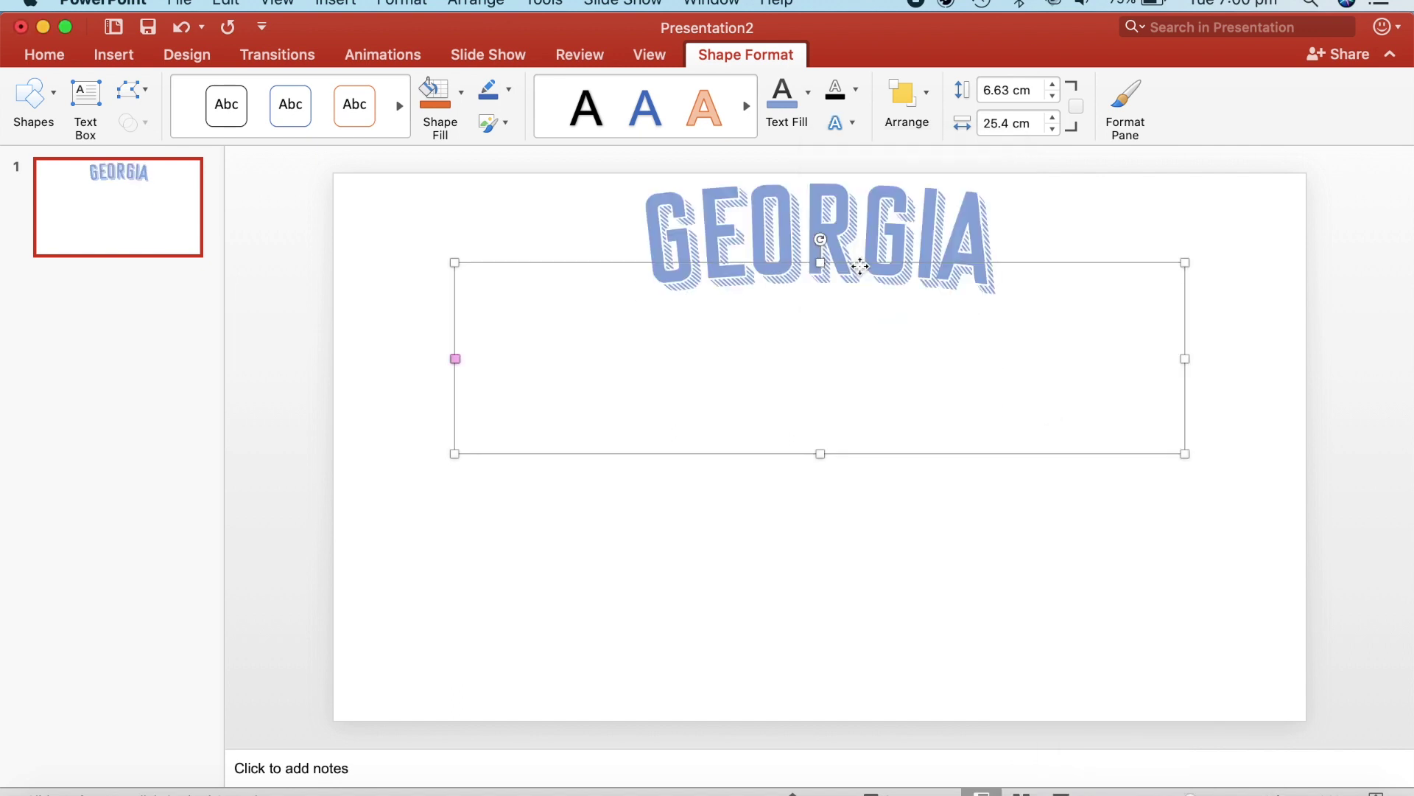
left_click_drag(860, 266, 866, 443)
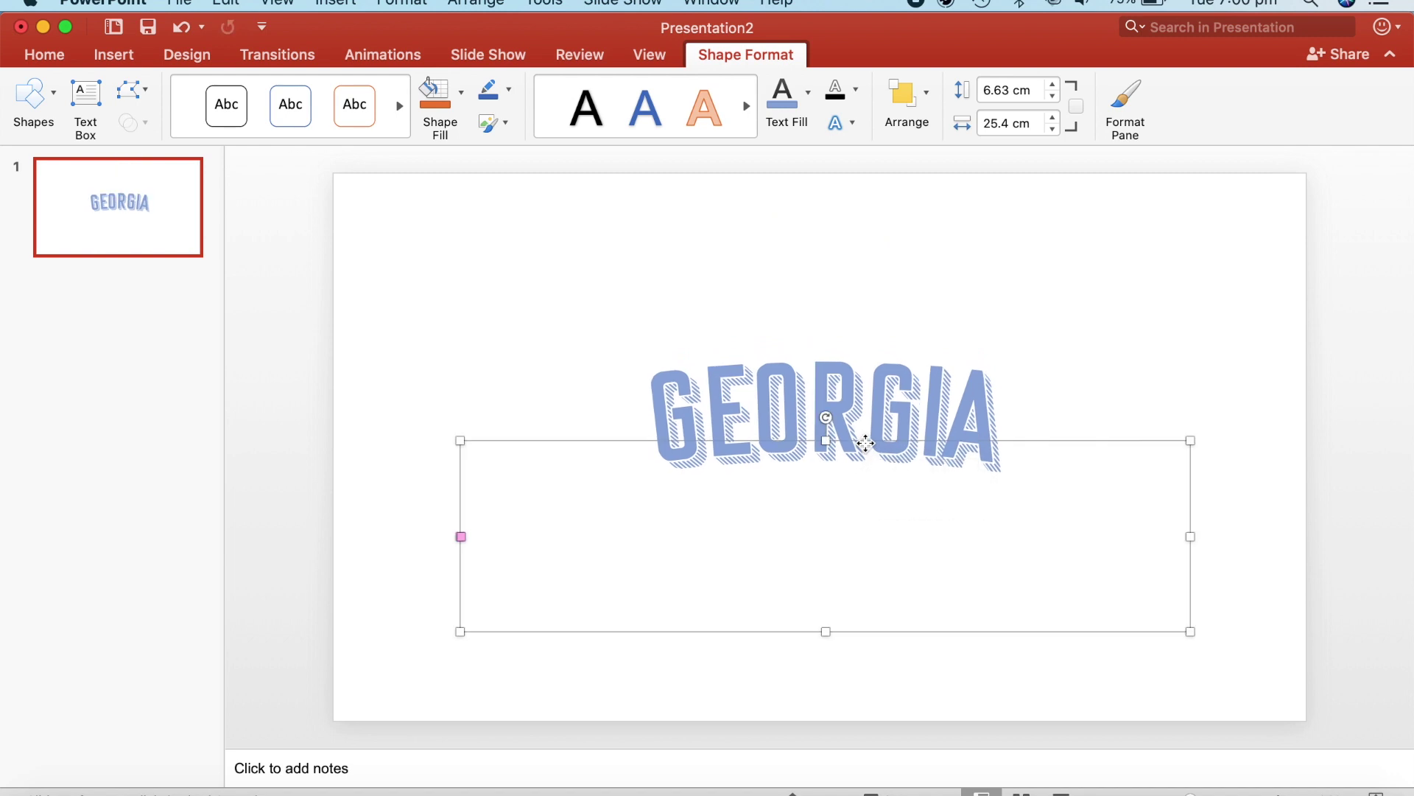
Save the blue arched GEORGIA text as a PNG picture named GEORGIA on the Desktop
right_click(866, 444)
left_click(924, 702)
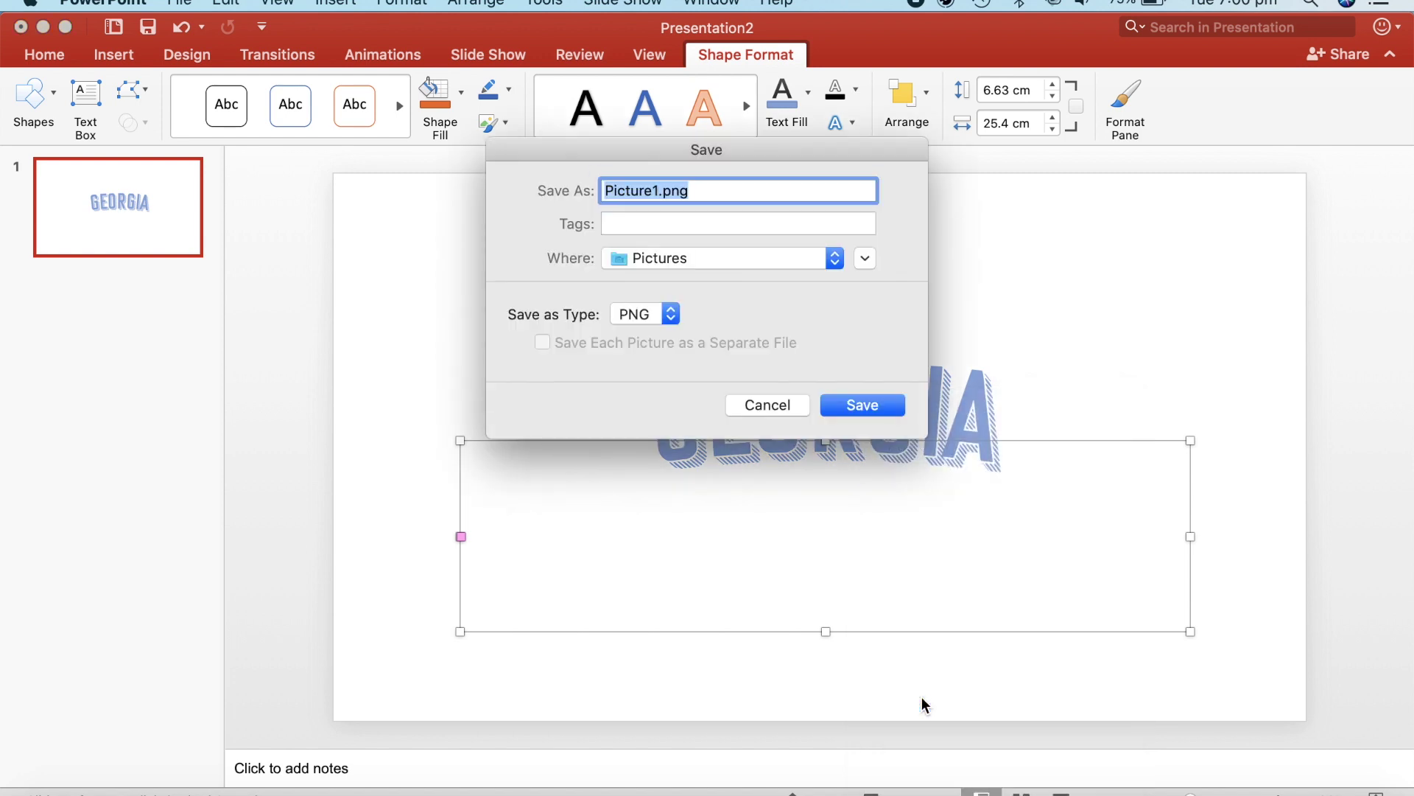
left_click(779, 259)
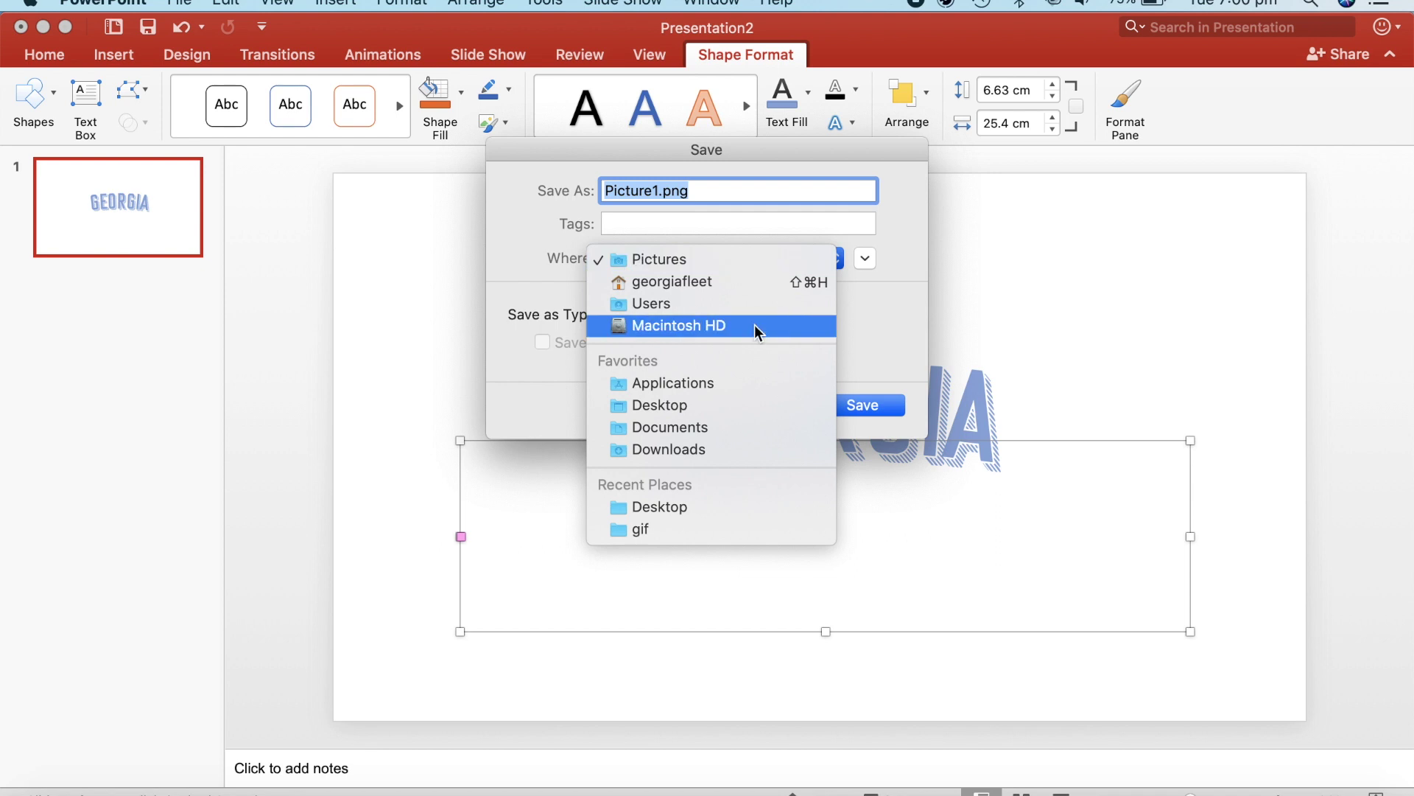
left_click(741, 407)
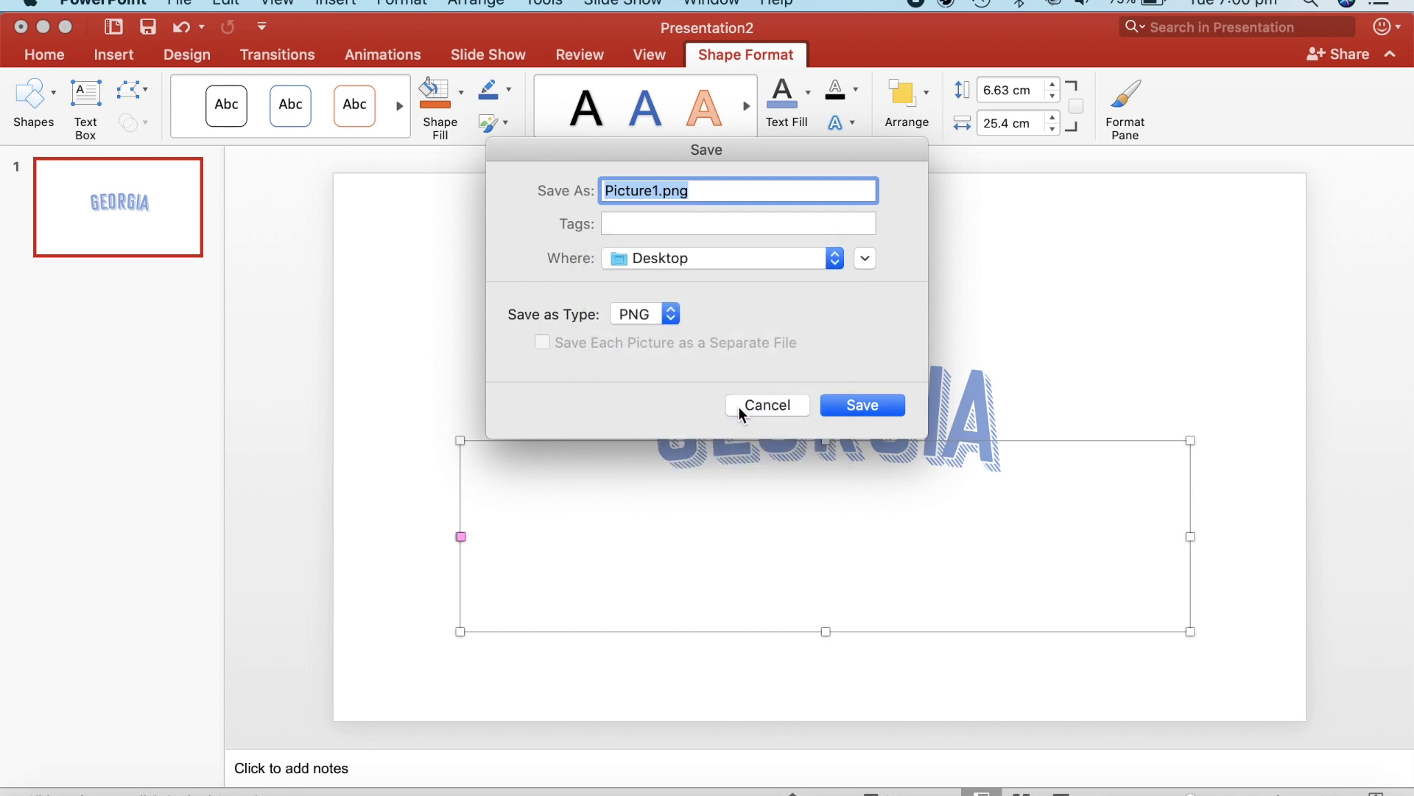
type("GEORGIA1")
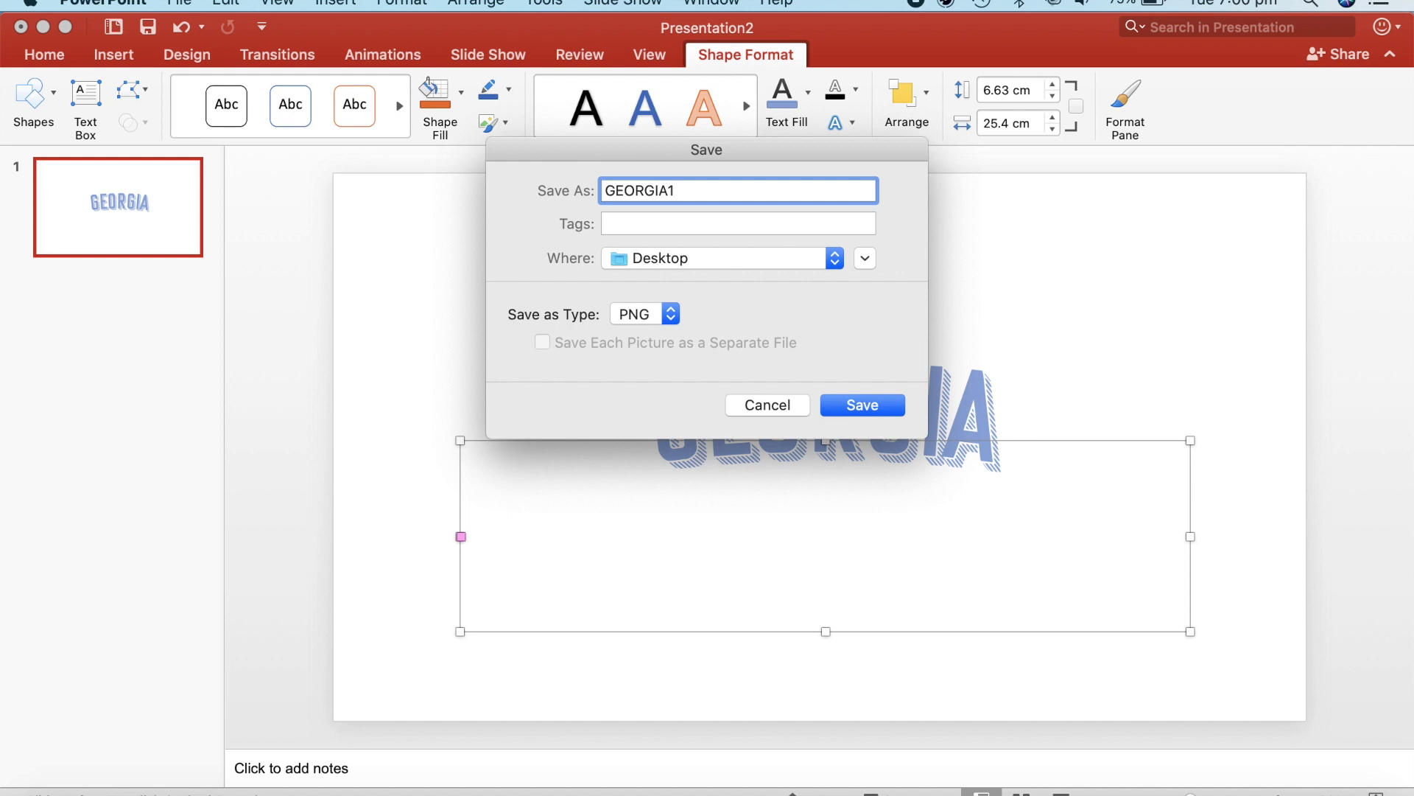
key("Return")
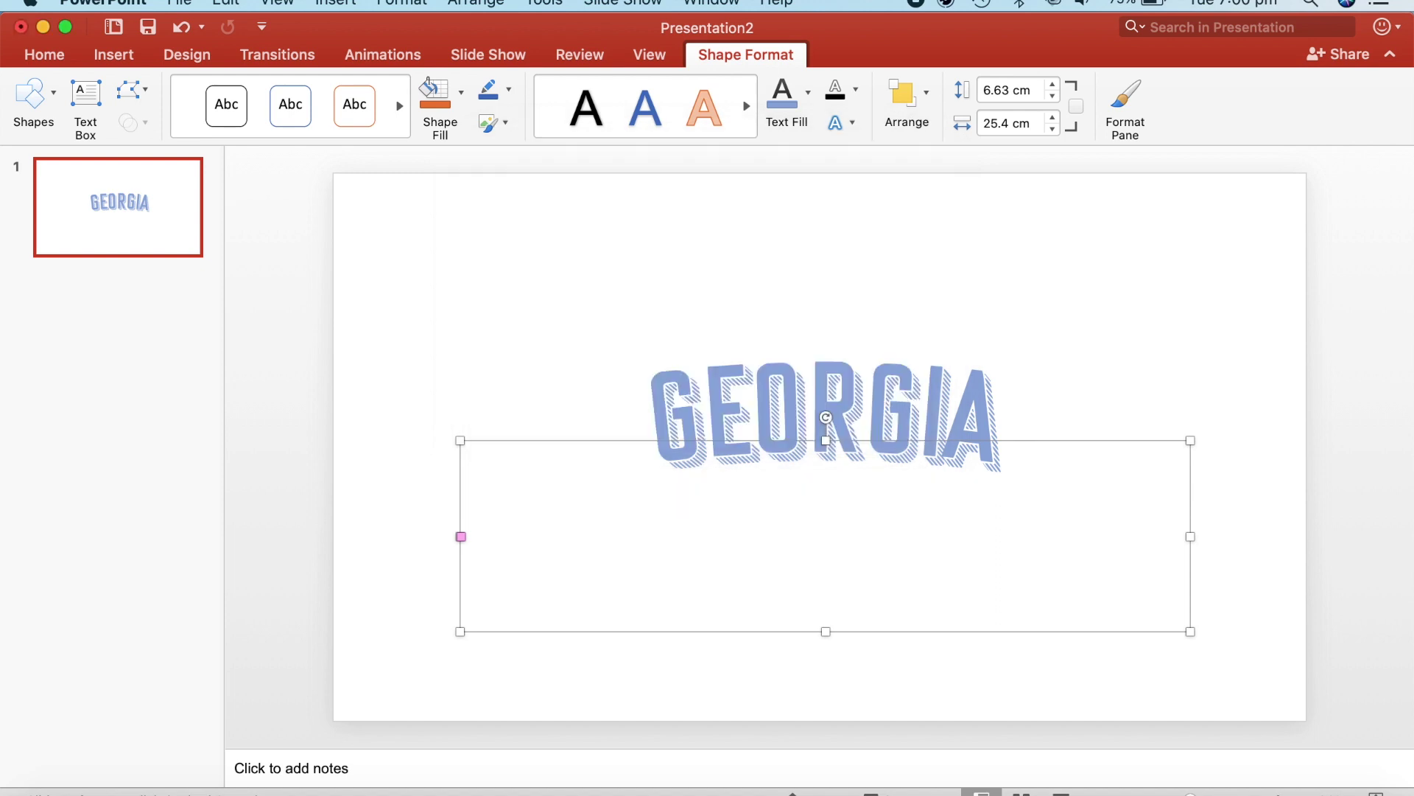
Change the GEORGIA text fill colour to orange
left_click(943, 401)
left_click(985, 404)
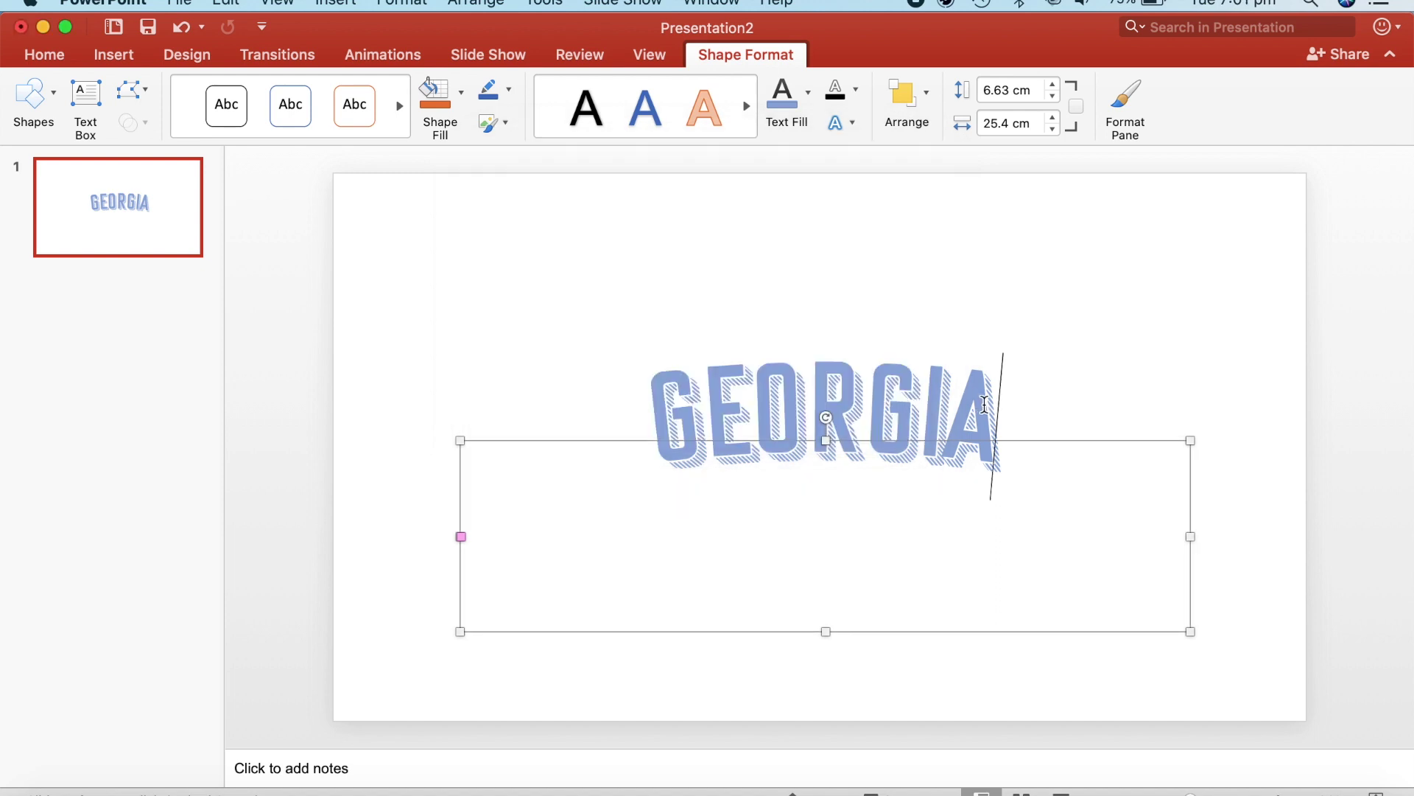
key("super+a")
left_click(808, 92)
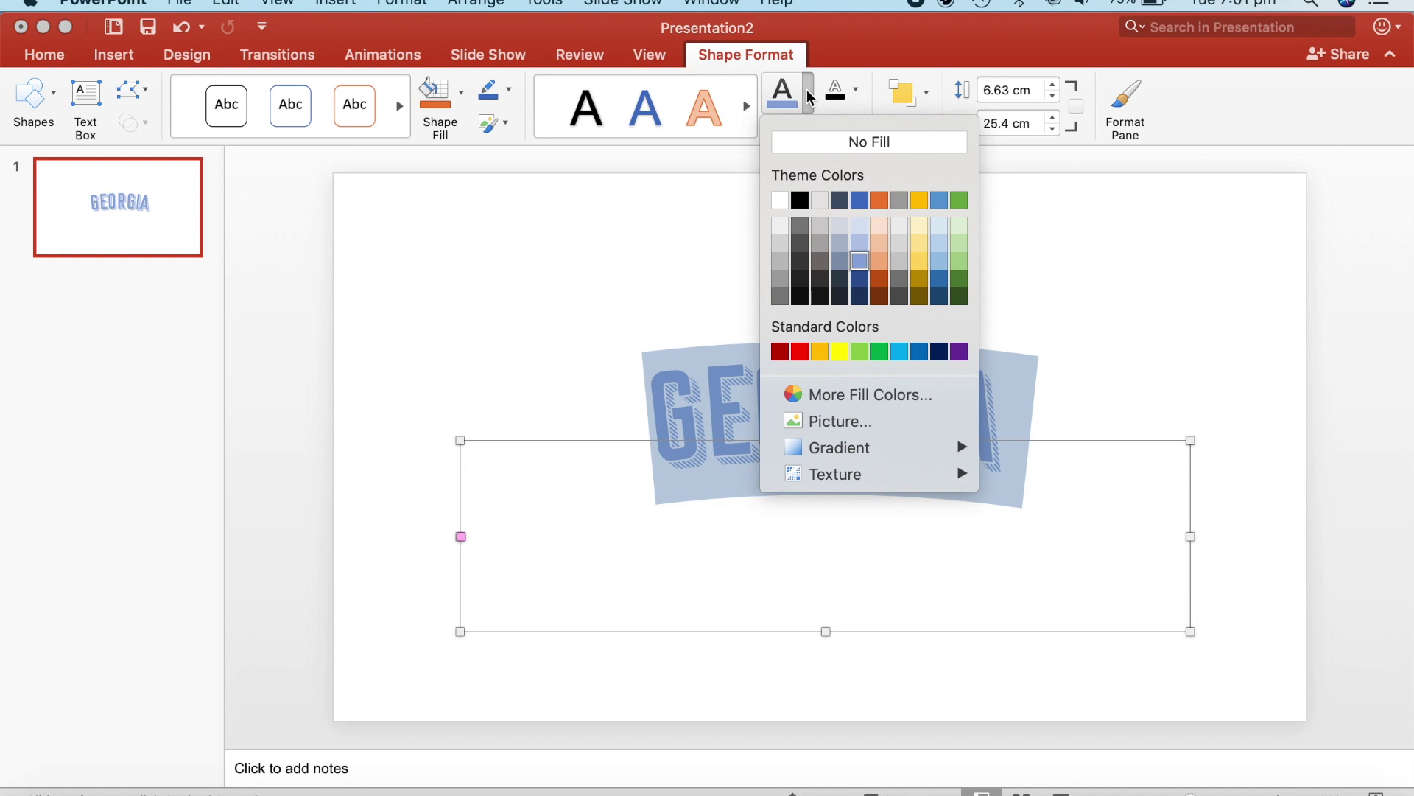
left_click(880, 262)
left_click(1028, 324)
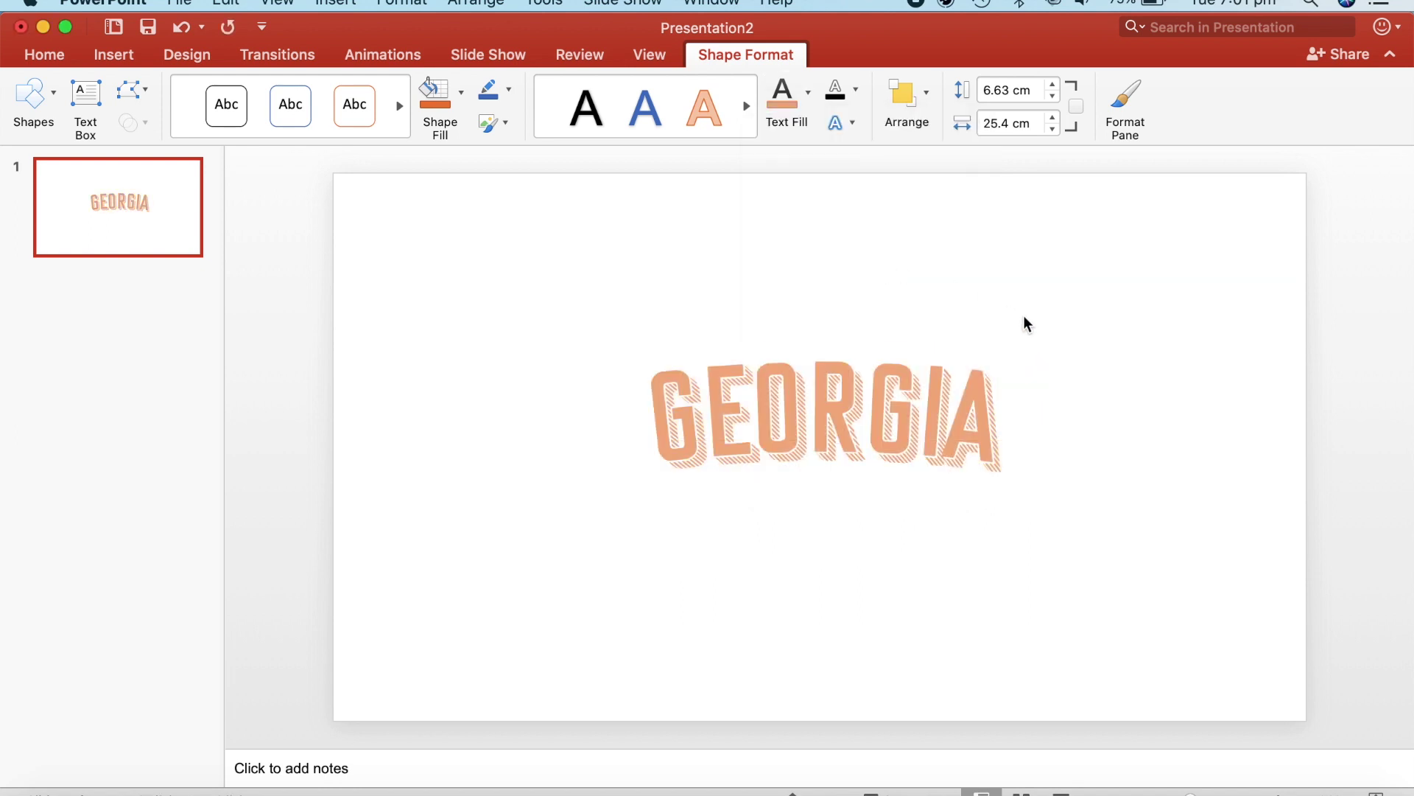
Save the orange GEORGIA as another PNG picture on the Desktop
left_click(986, 438)
right_click(1014, 442)
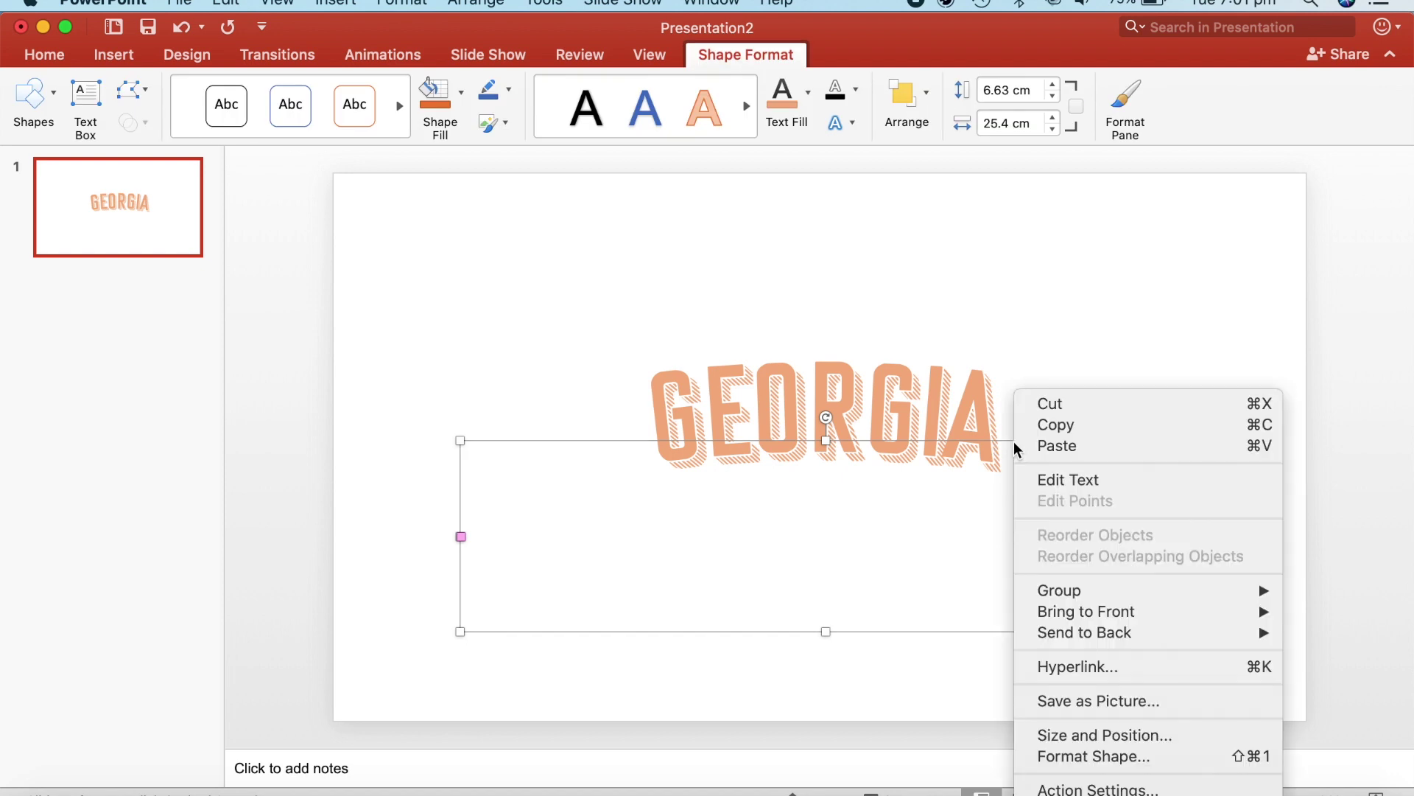
left_click(1085, 702)
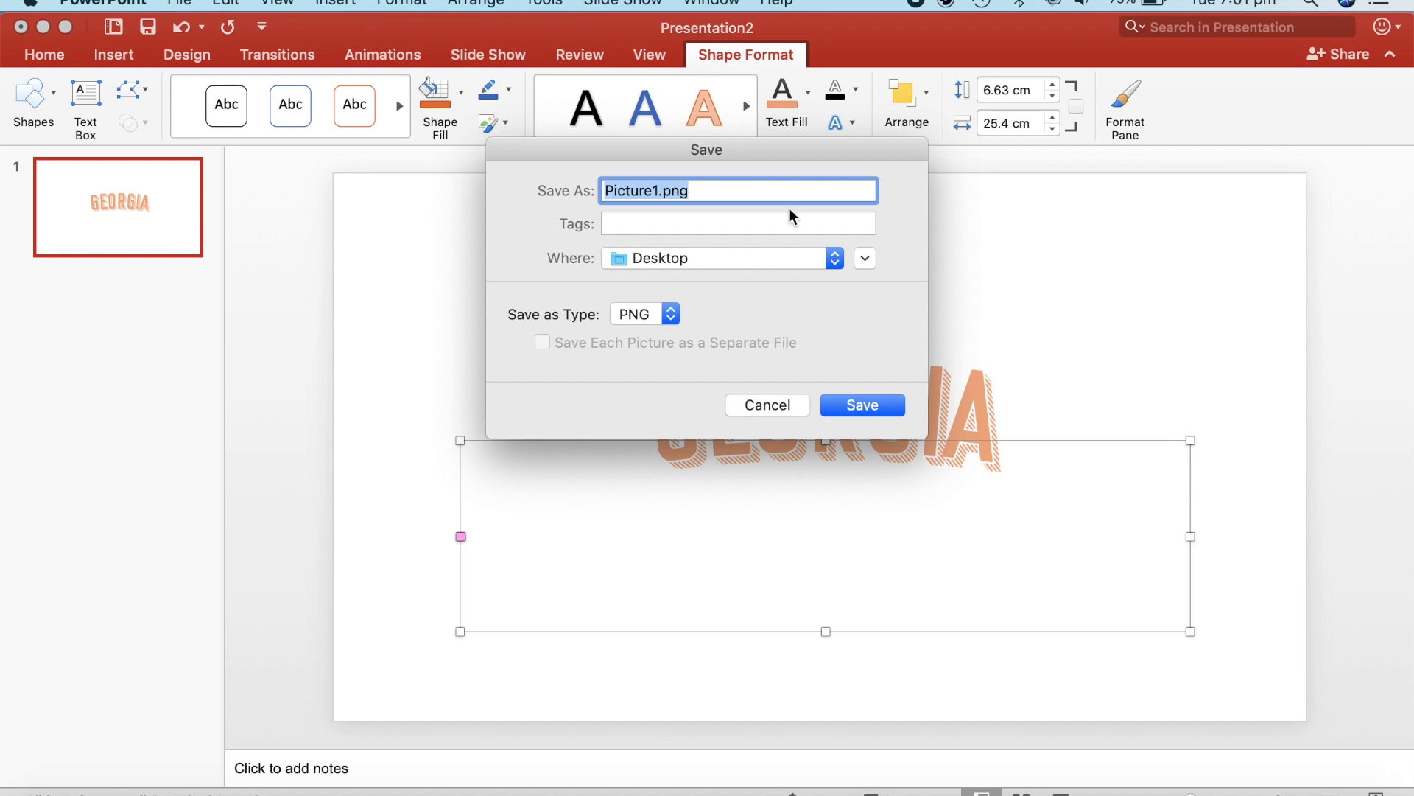
type("GEORGIA2")
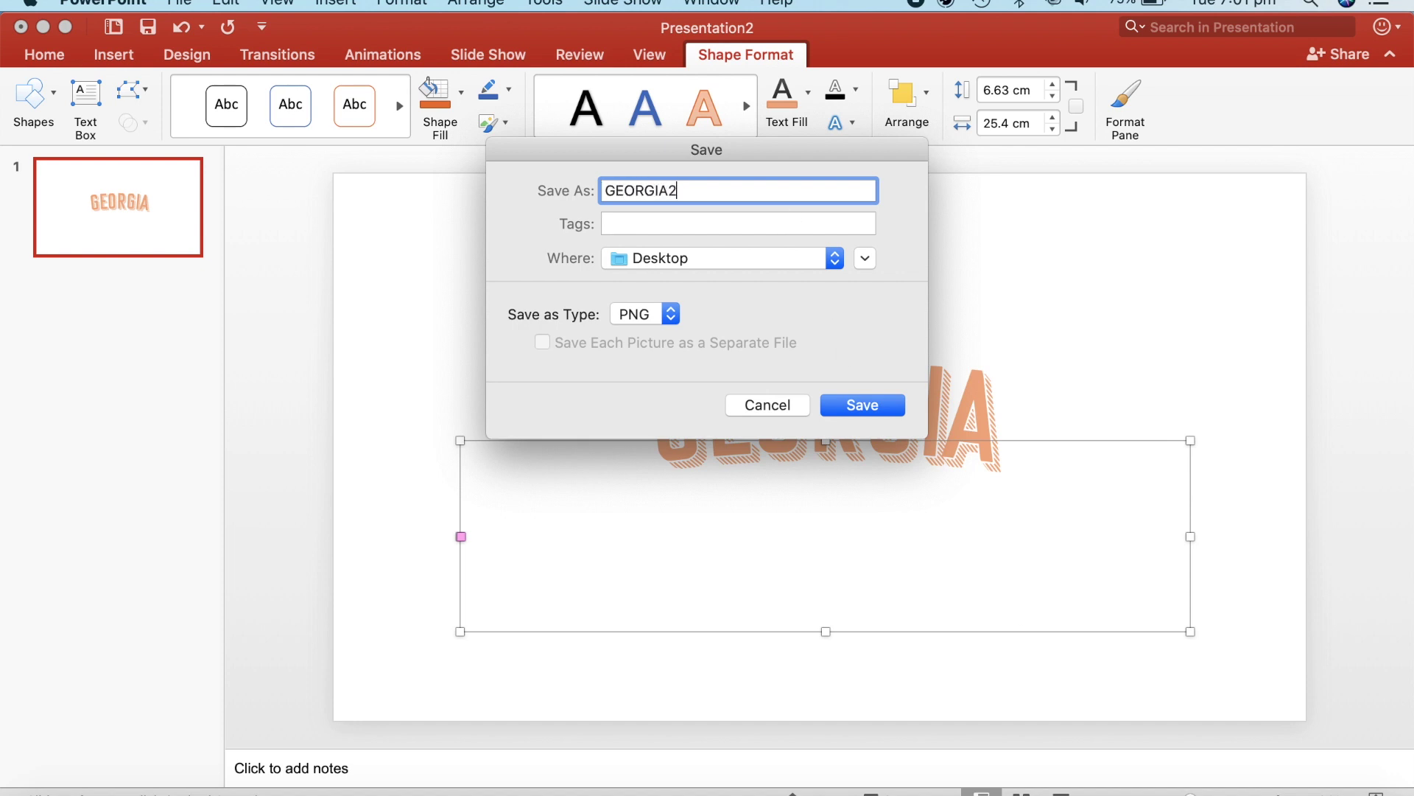
key("Return")
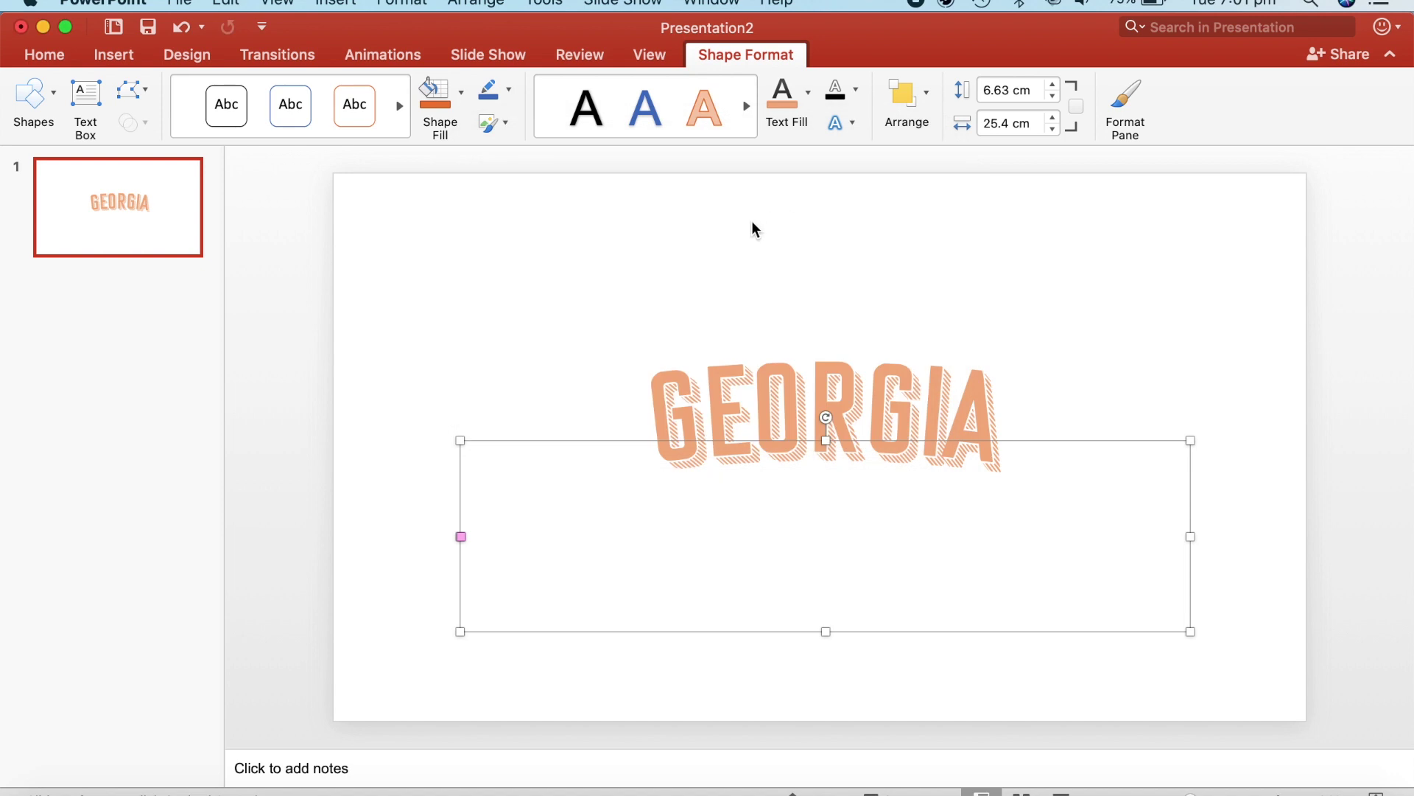
double_click(723, 405)
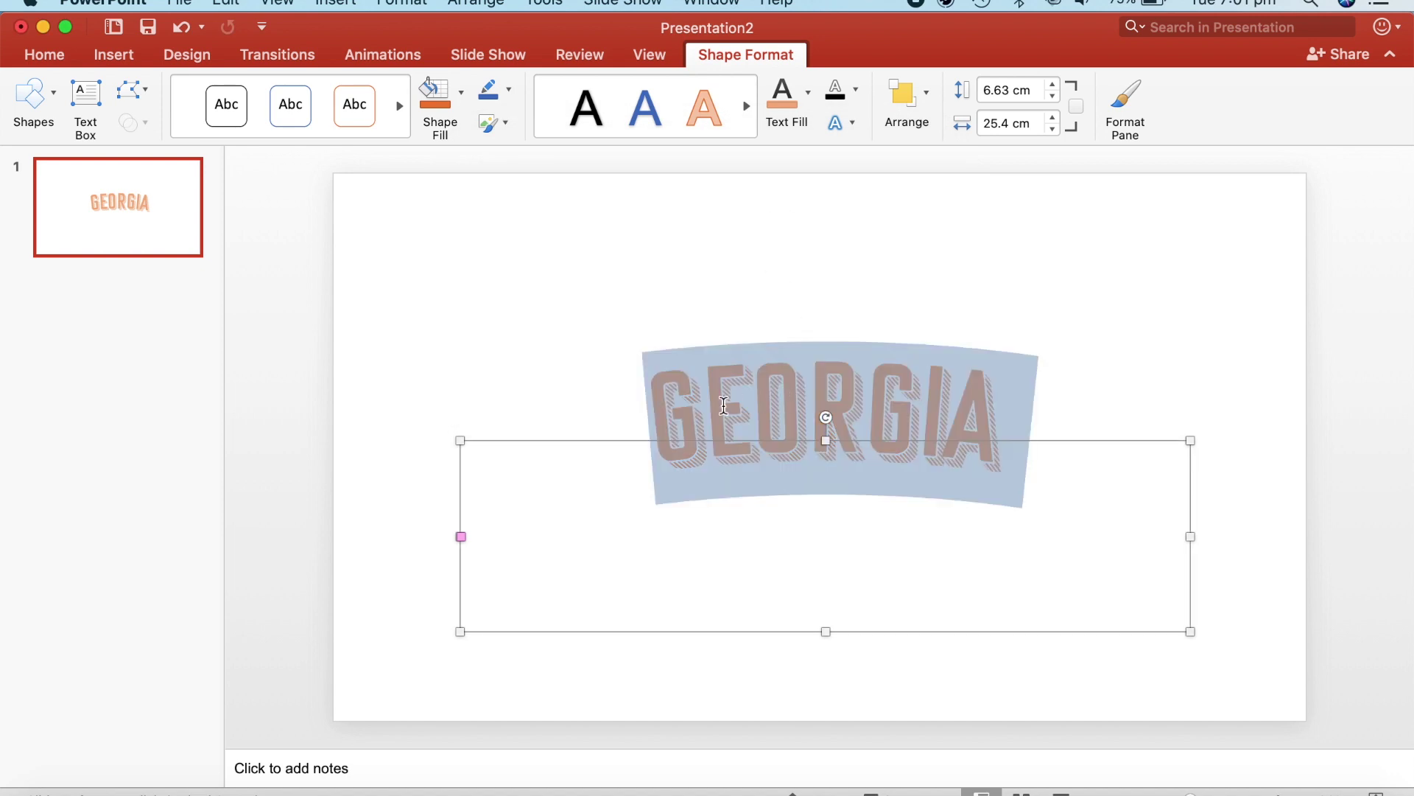
Change the GEORGIA text fill colour to pale yellow
left_click(808, 92)
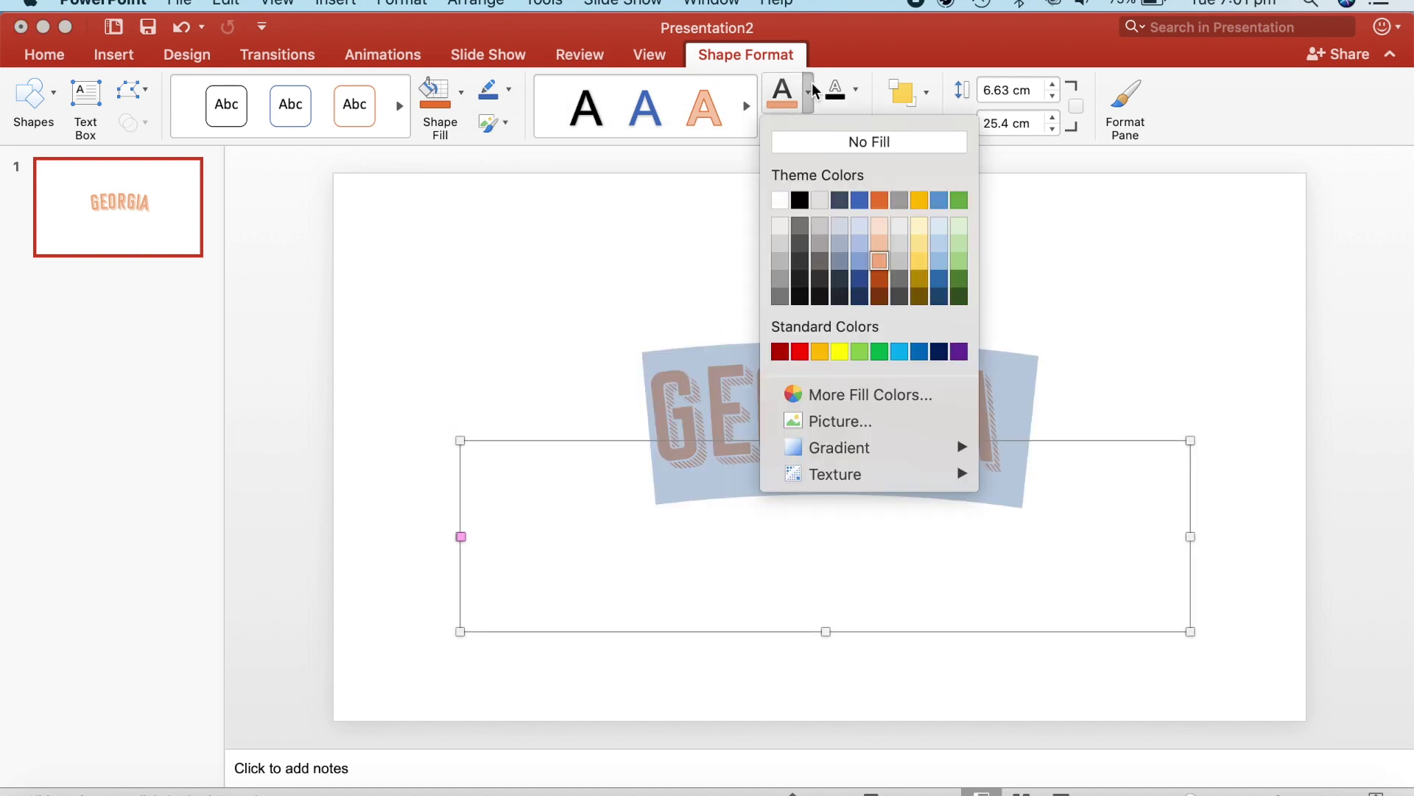
left_click(920, 252)
left_click(1095, 373)
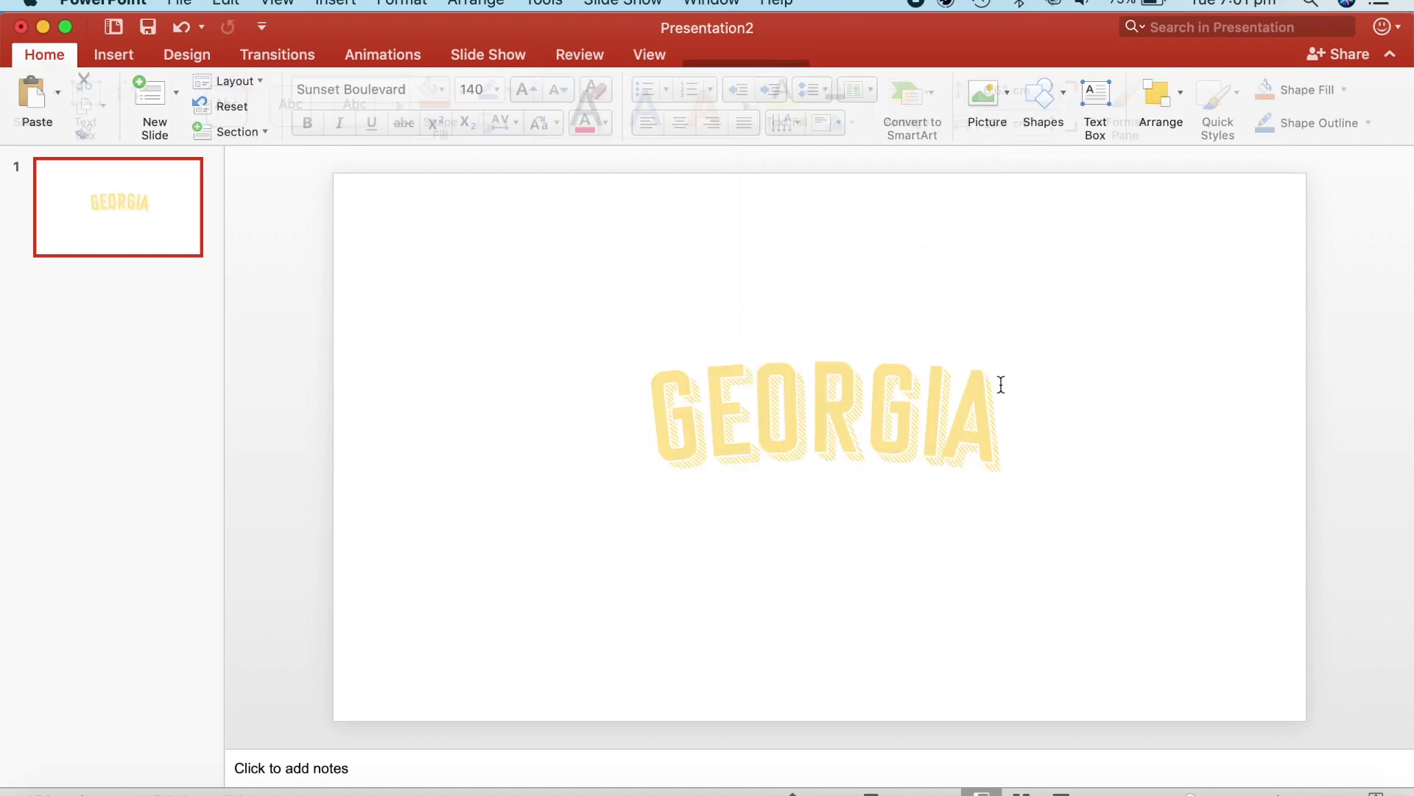
Save the yellow GEORGIA as another PNG picture on the Desktop
left_click(1001, 385)
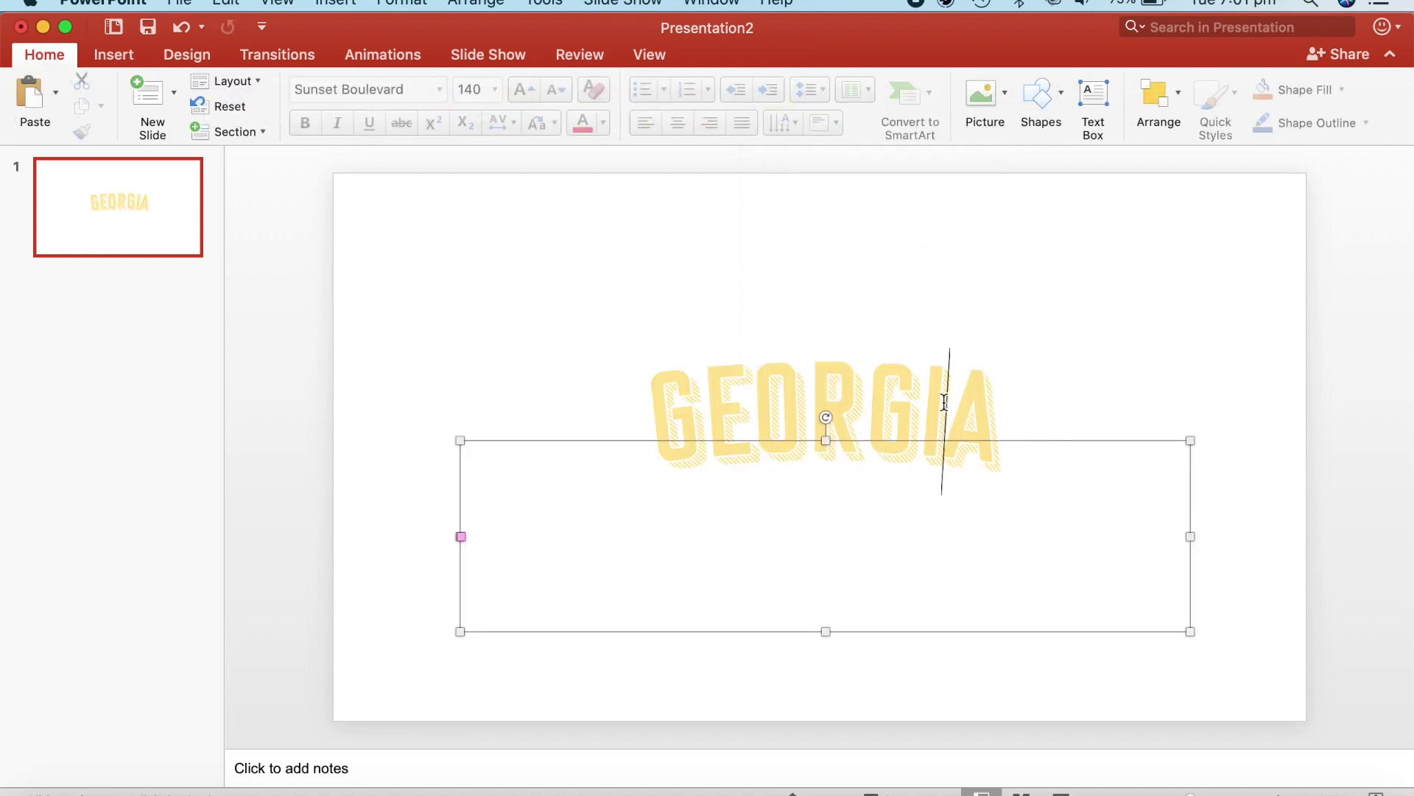
right_click(1040, 442)
mouse_move(1097, 633)
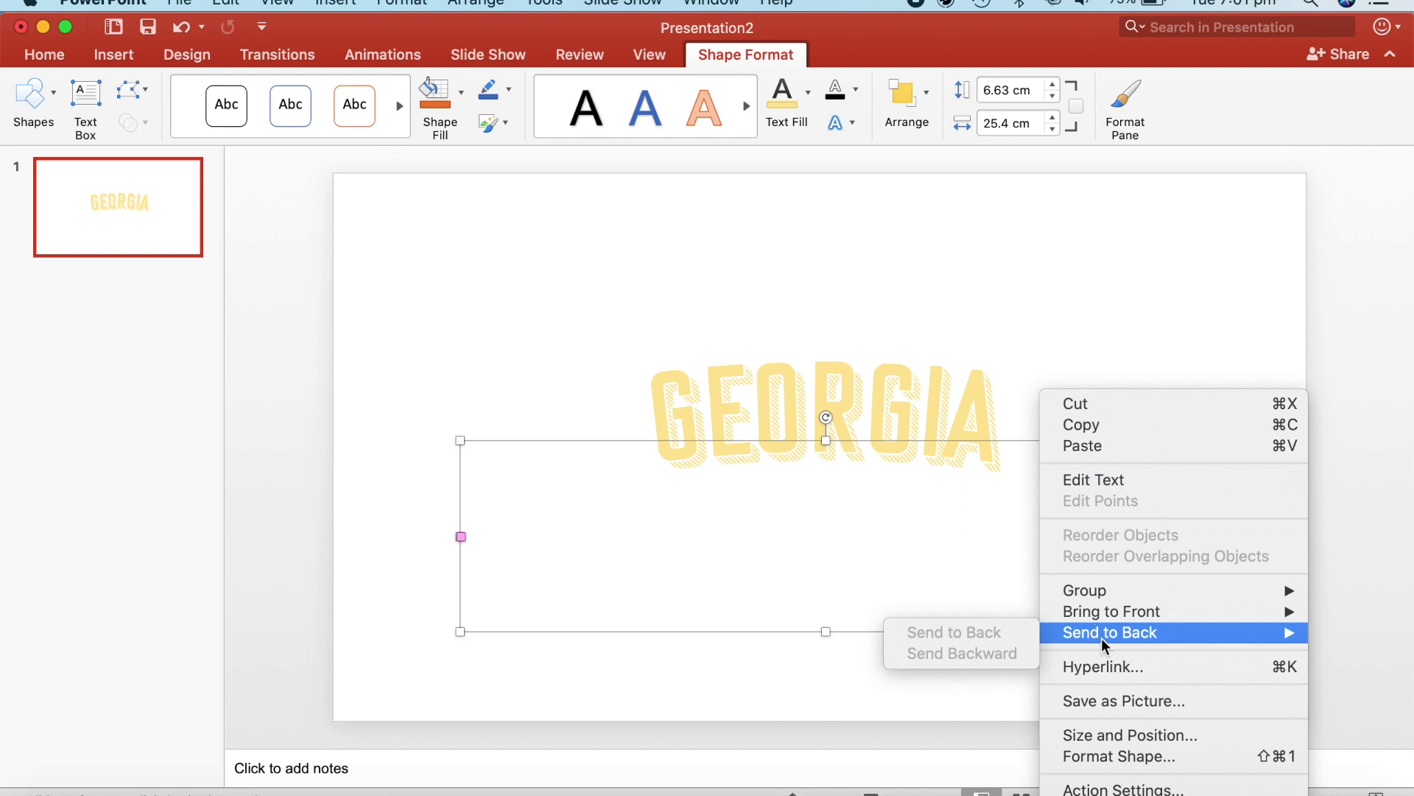
key("Escape")
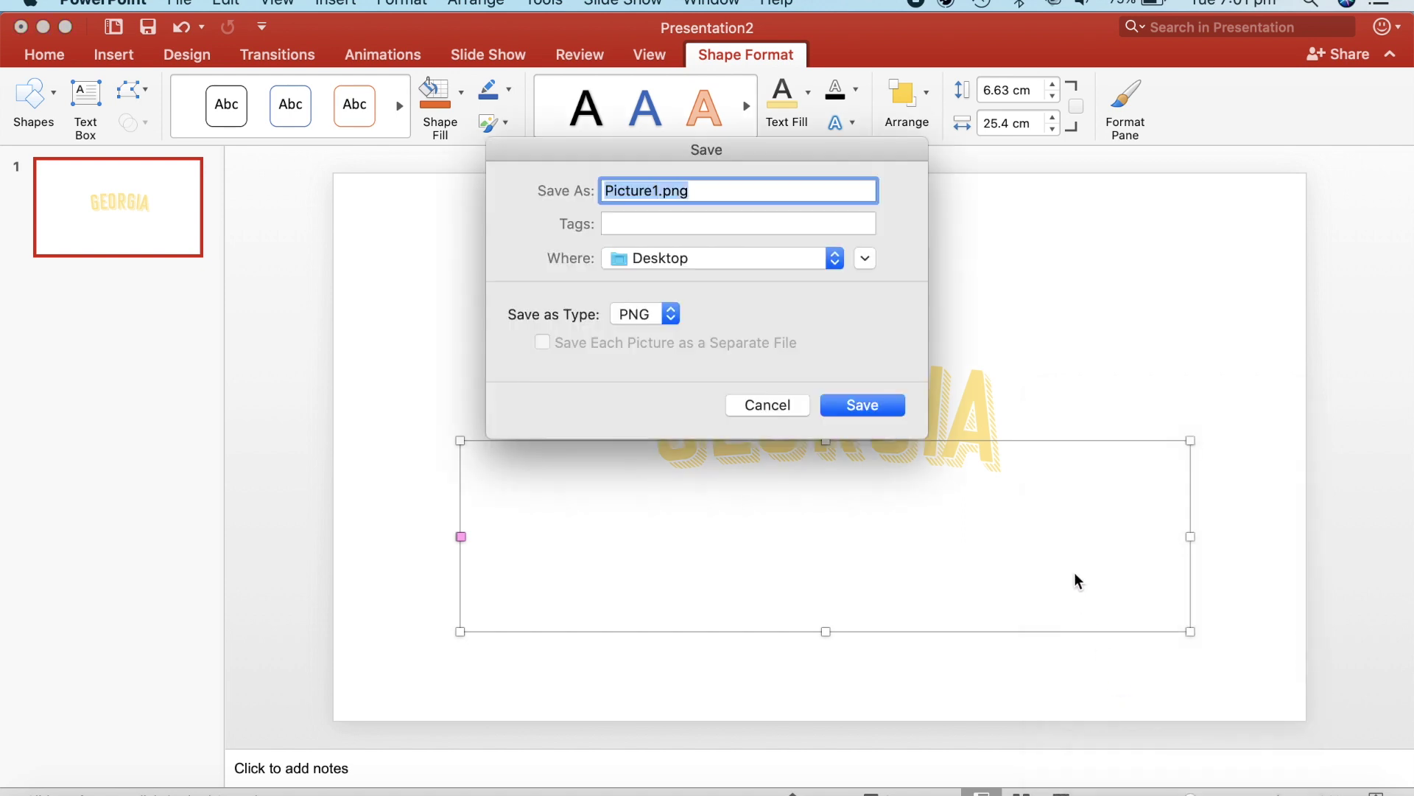
type("GEORGIA3")
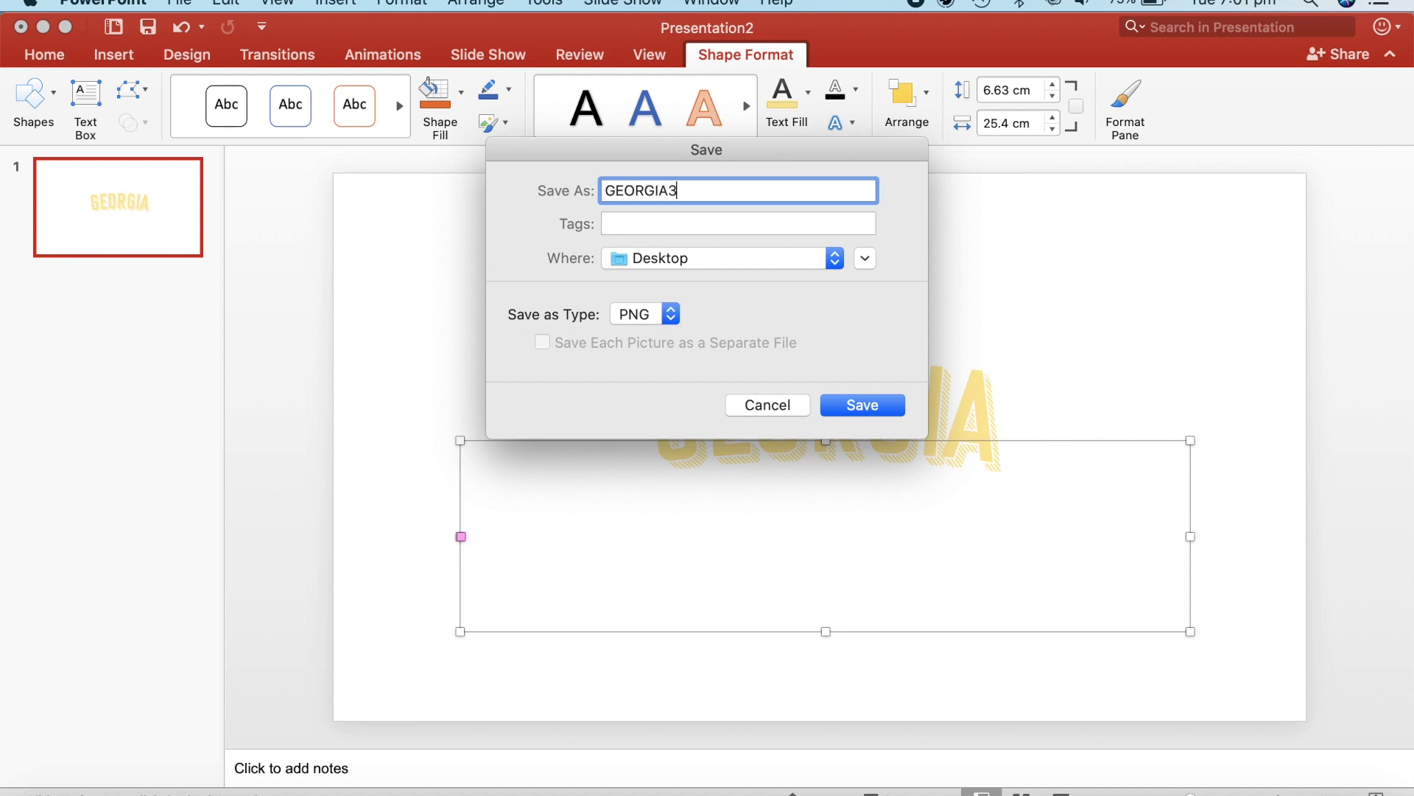
key("Return")
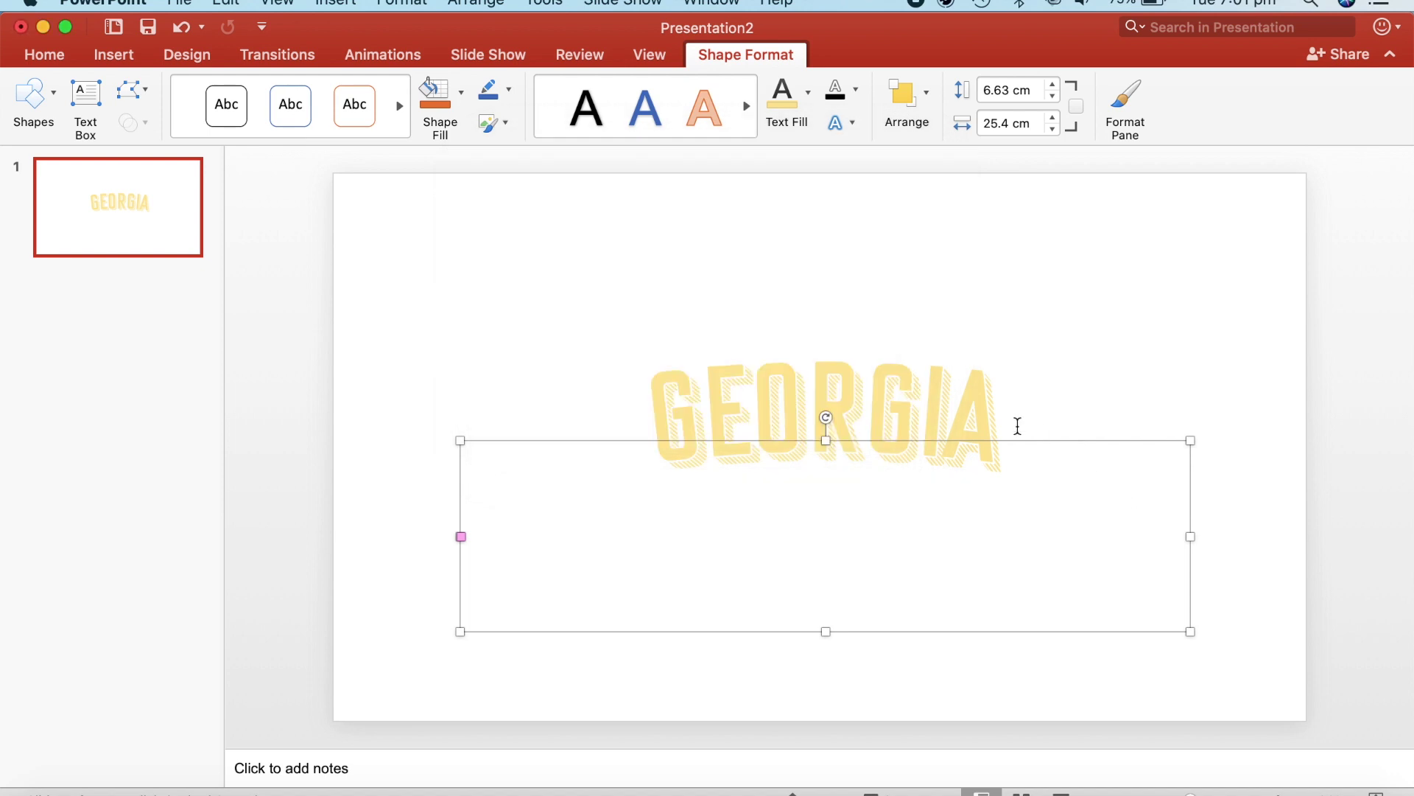
left_click_drag(1013, 420, 688, 420)
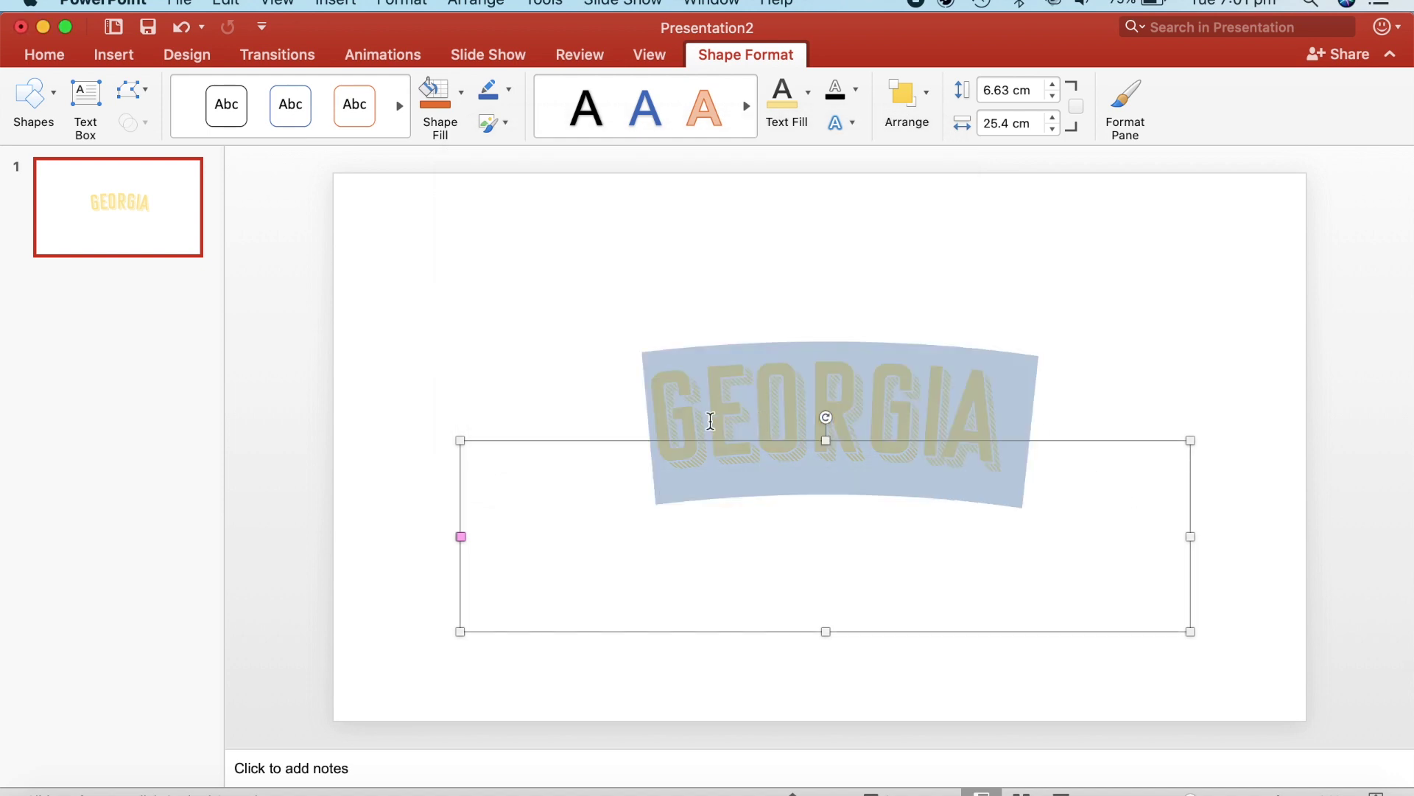
Change the GEORGIA text fill colour to light green
left_click(808, 92)
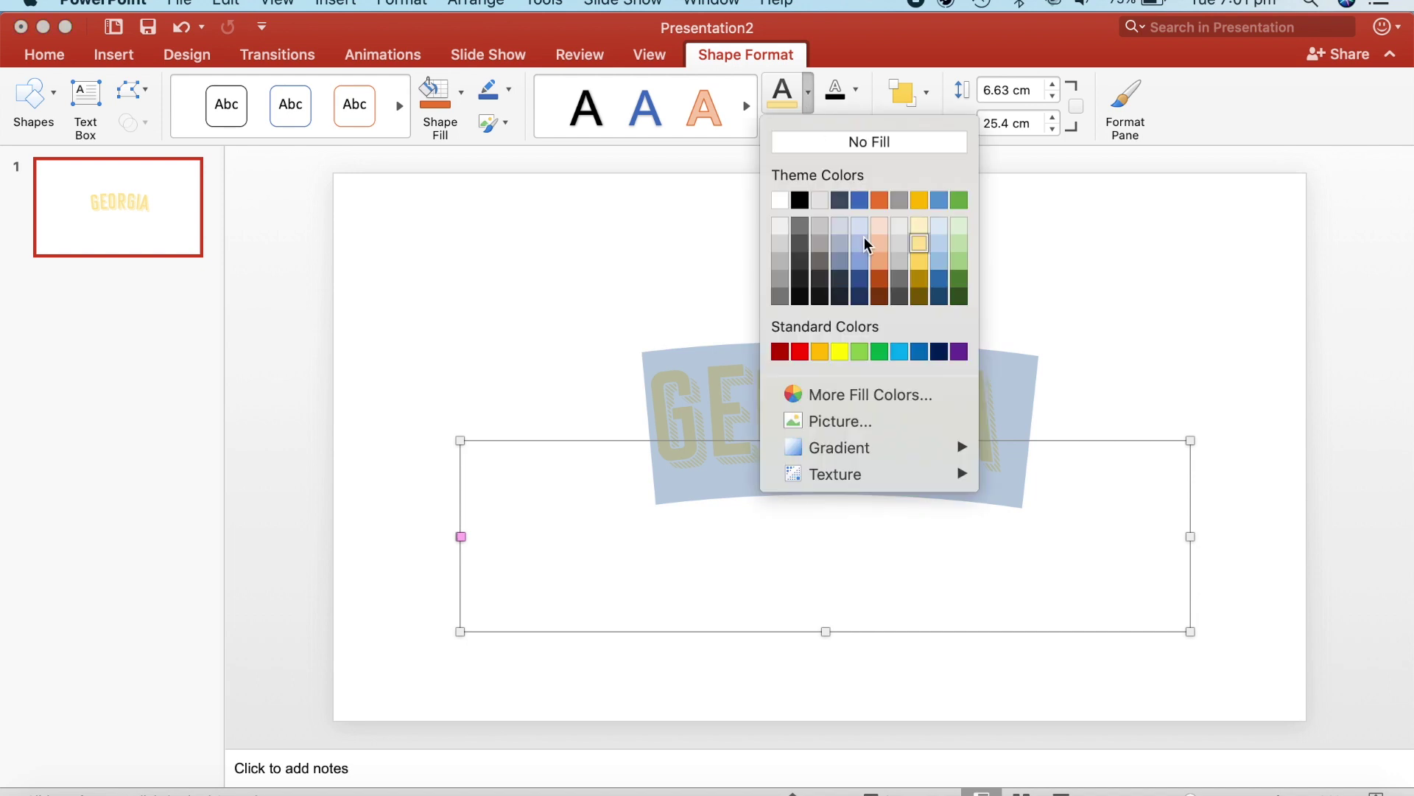
left_click(959, 261)
left_click(1115, 324)
Save the green GEORGIA as another PNG picture on the Desktop
left_click(992, 424)
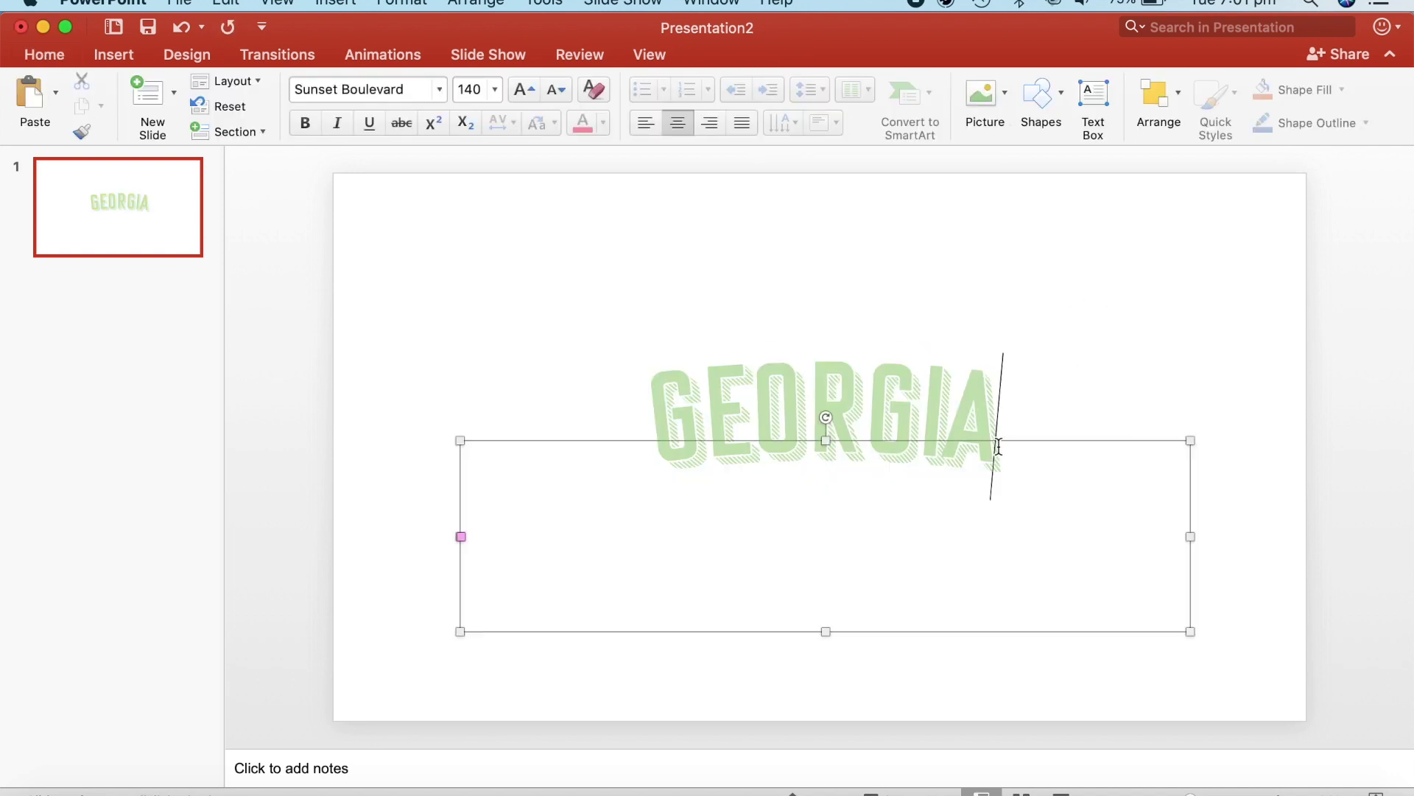
right_click(1003, 444)
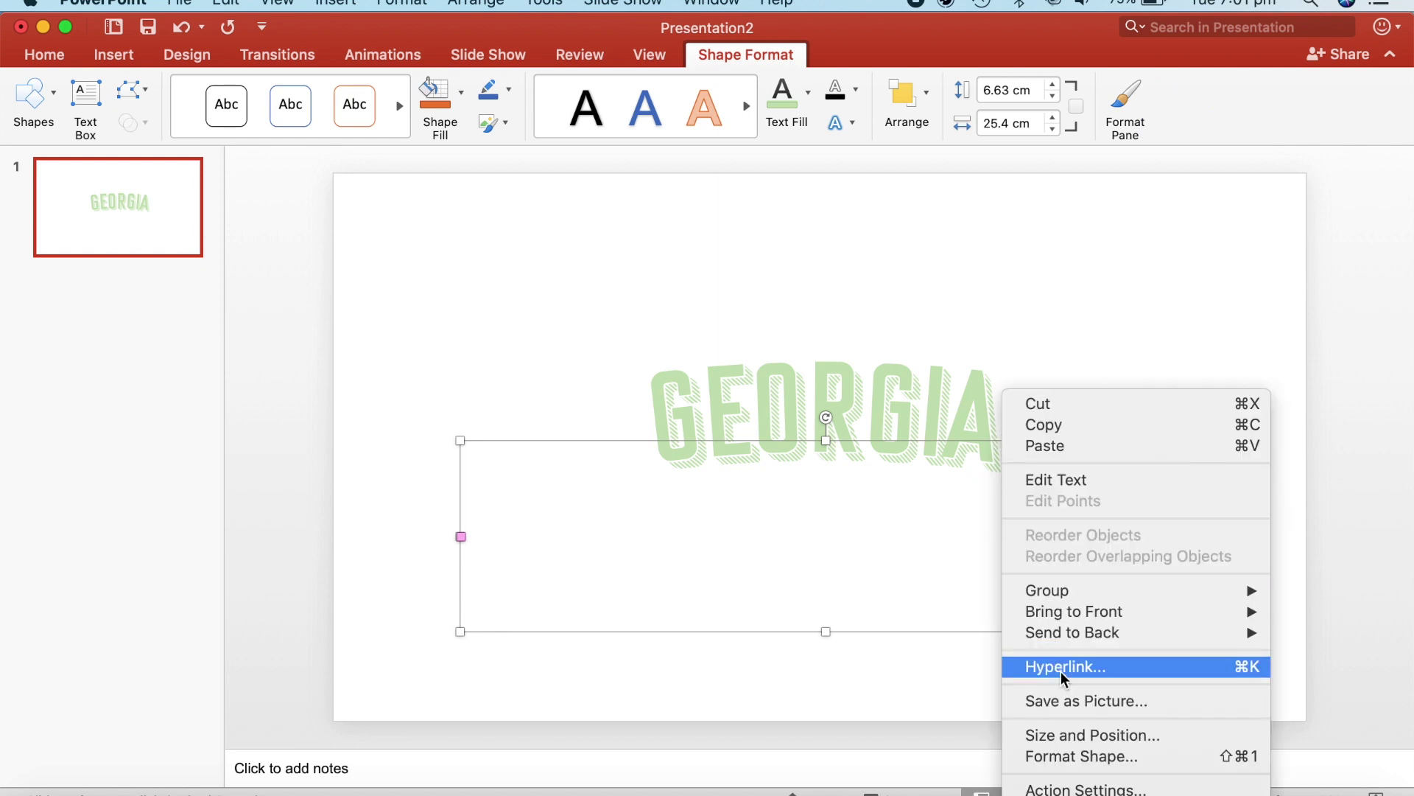
left_click(1061, 700)
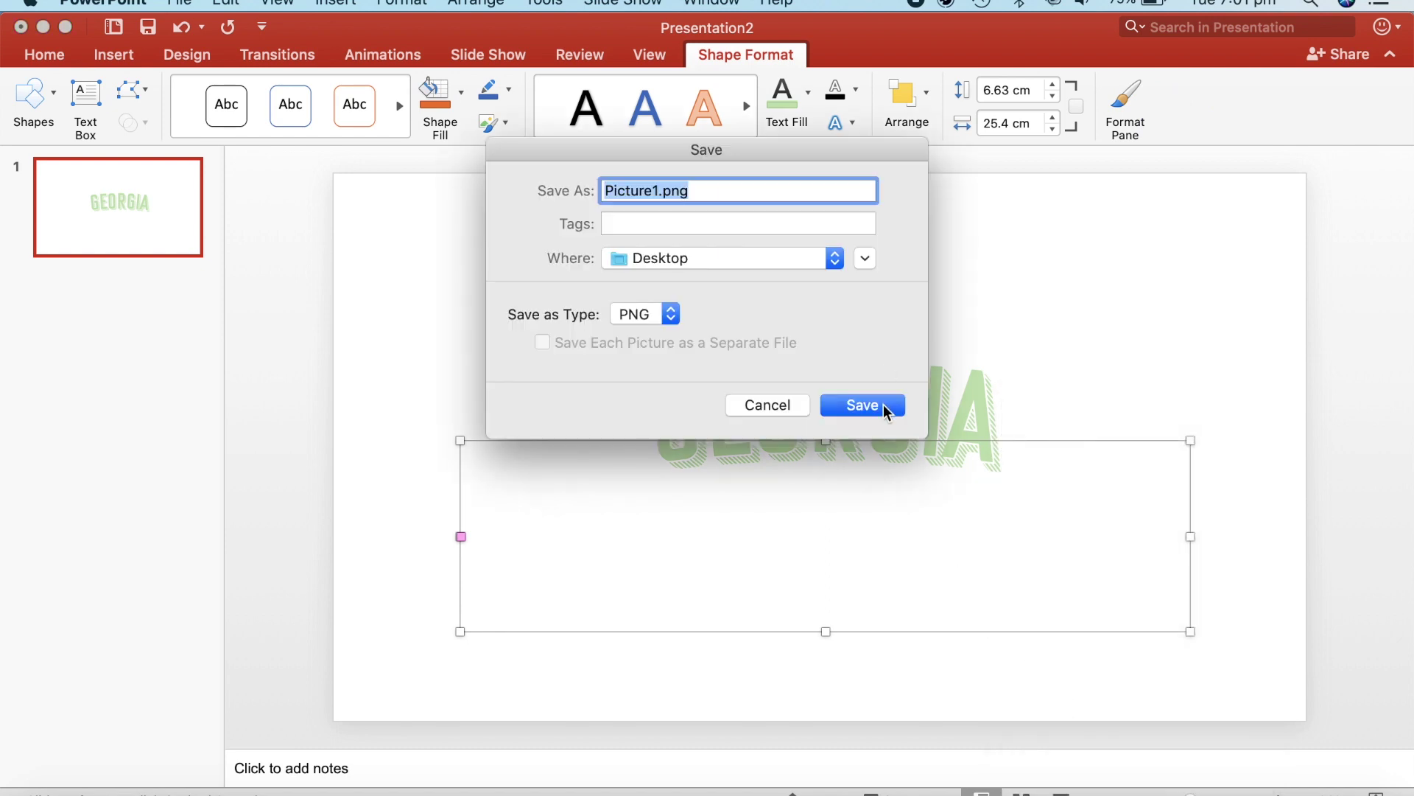
type("GEORGIA")
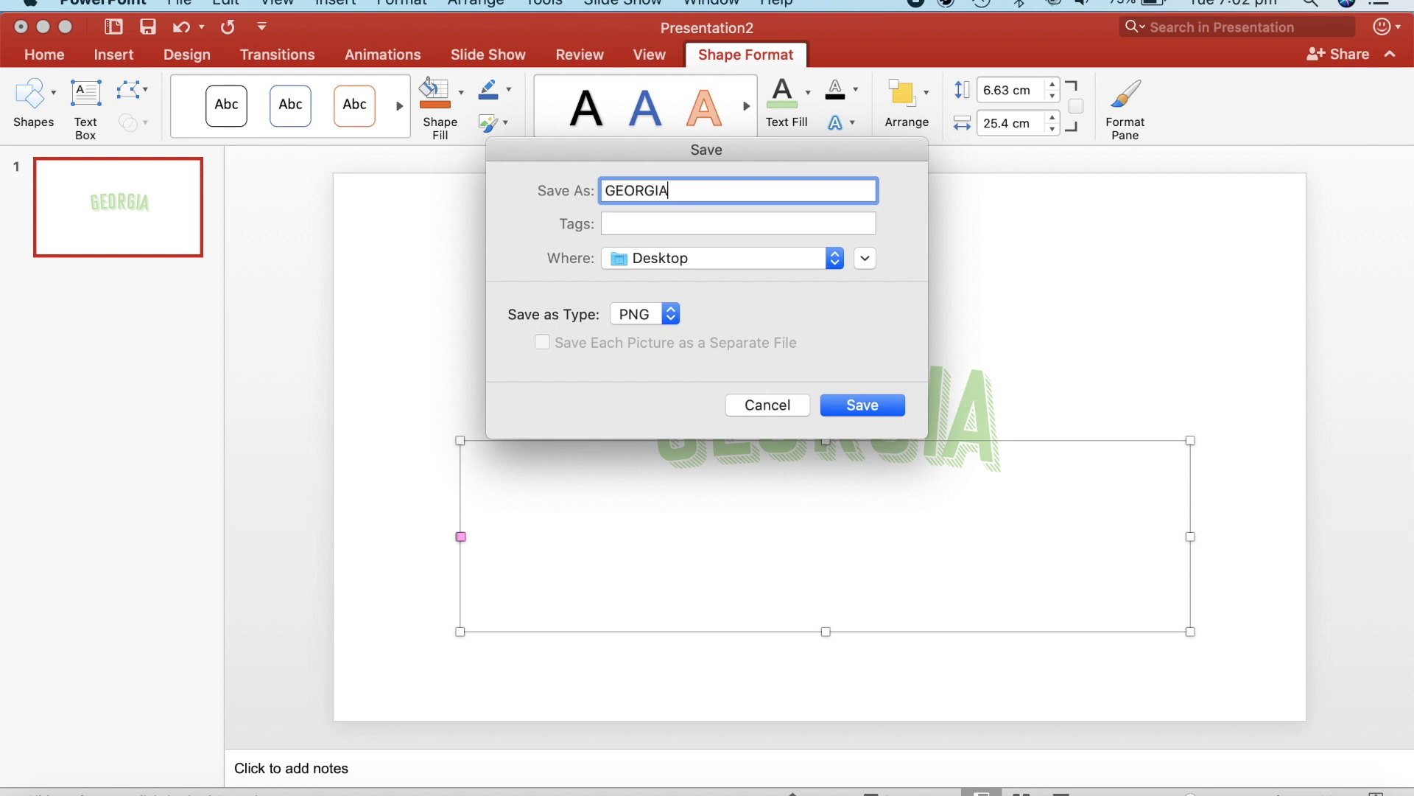
key("Return")
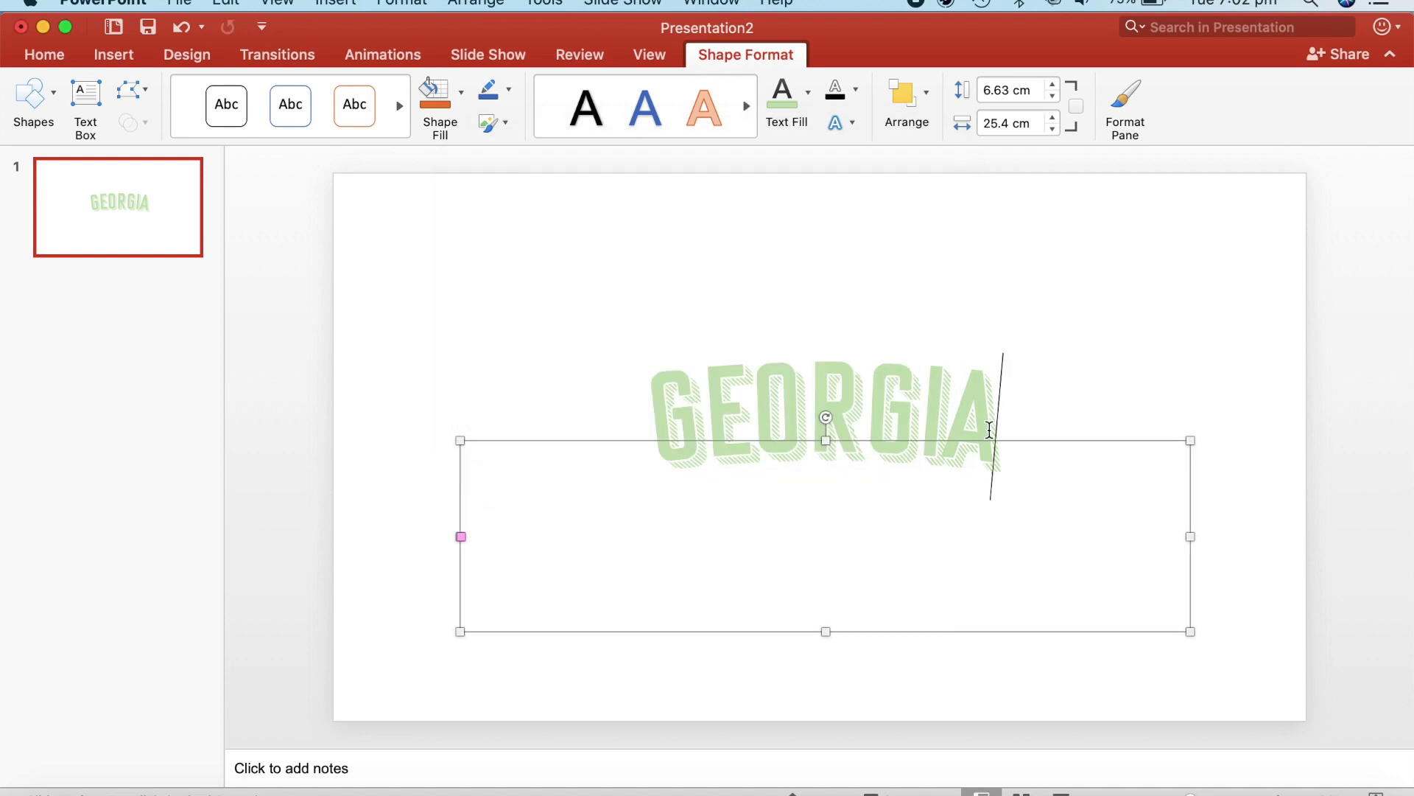
double_click(1005, 427)
Colour the GEORGIA text a light pastel pink using the Colors wheel
left_click(808, 91)
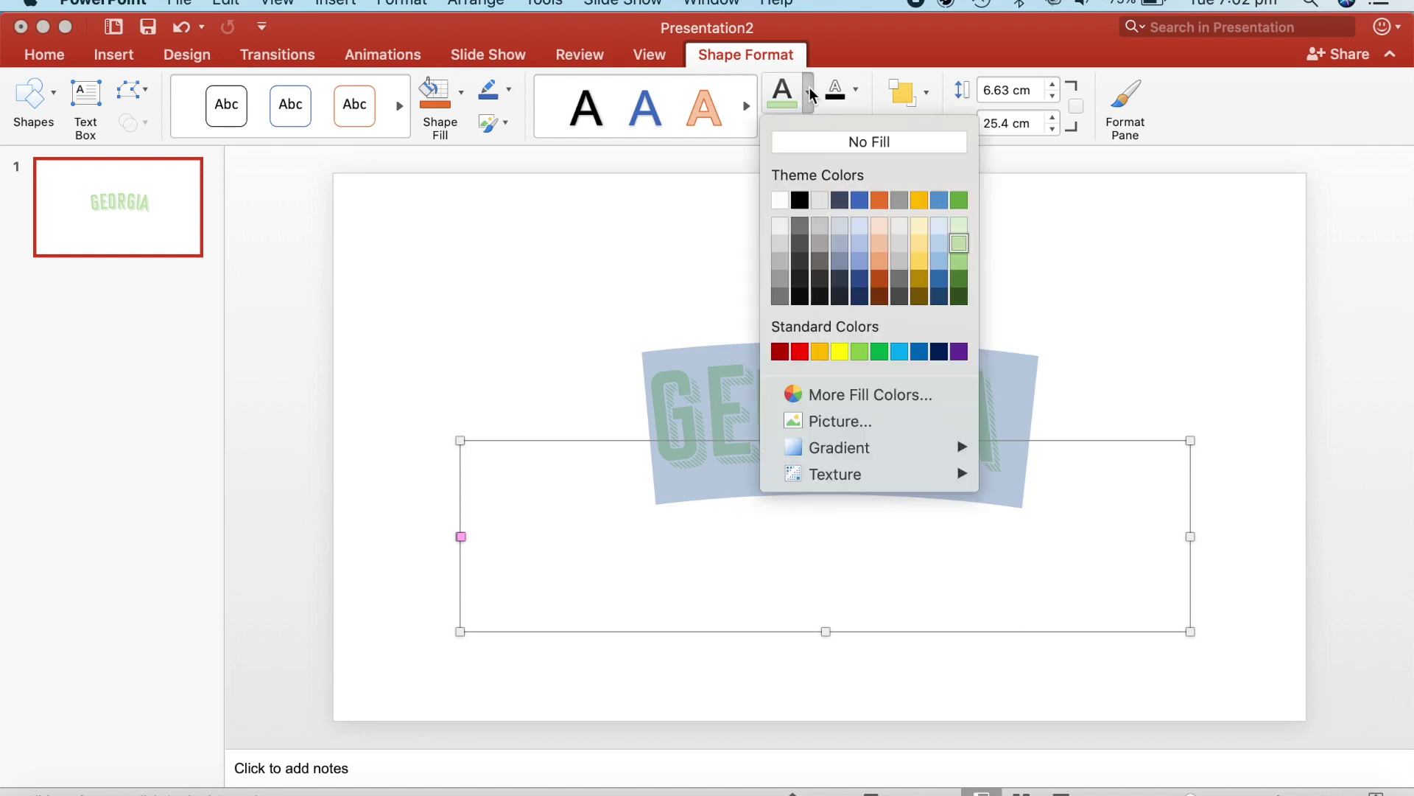
left_click(861, 403)
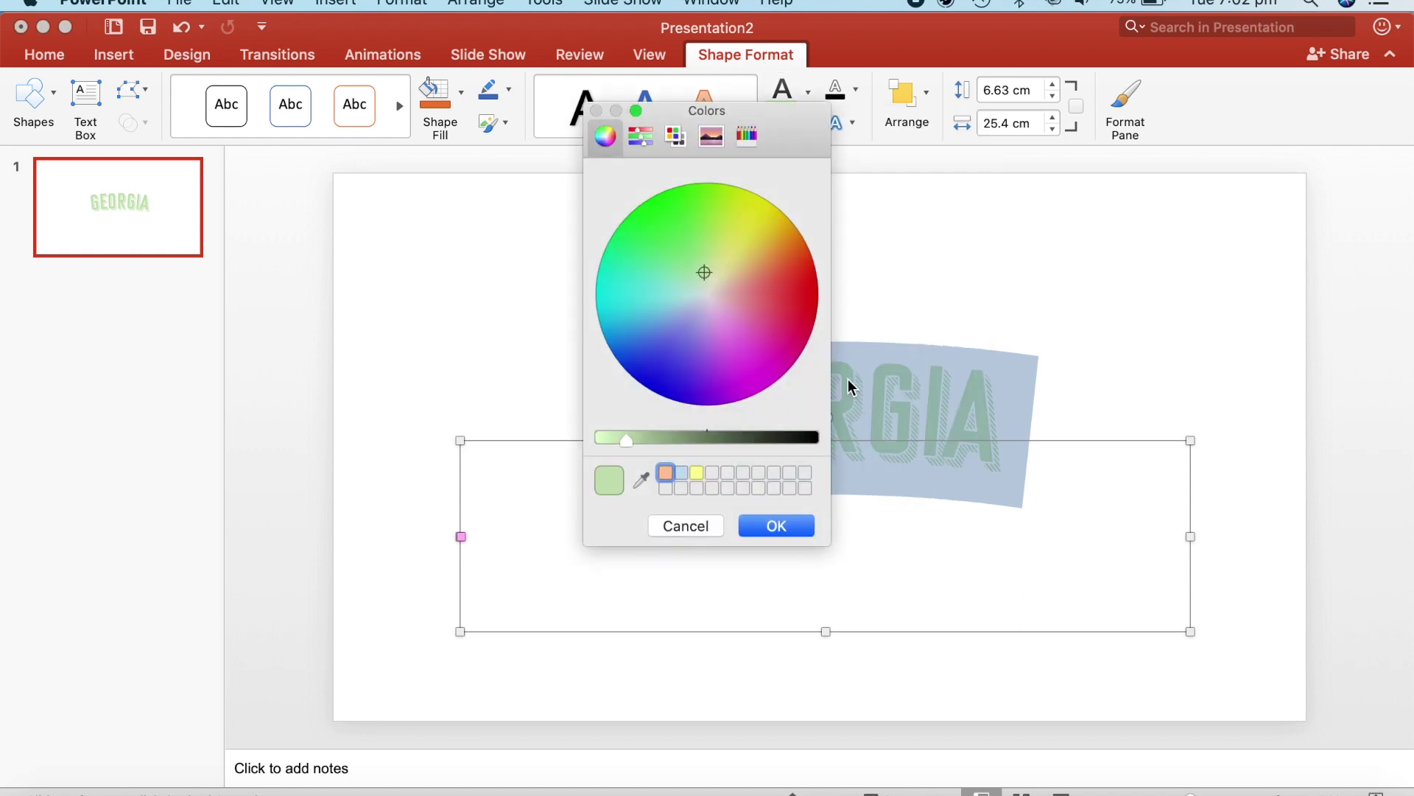
left_click(738, 318)
left_click(727, 319)
mouse_move(727, 321)
left_mouse_down()
mouse_move(710, 337)
mouse_move(754, 325)
left_mouse_up()
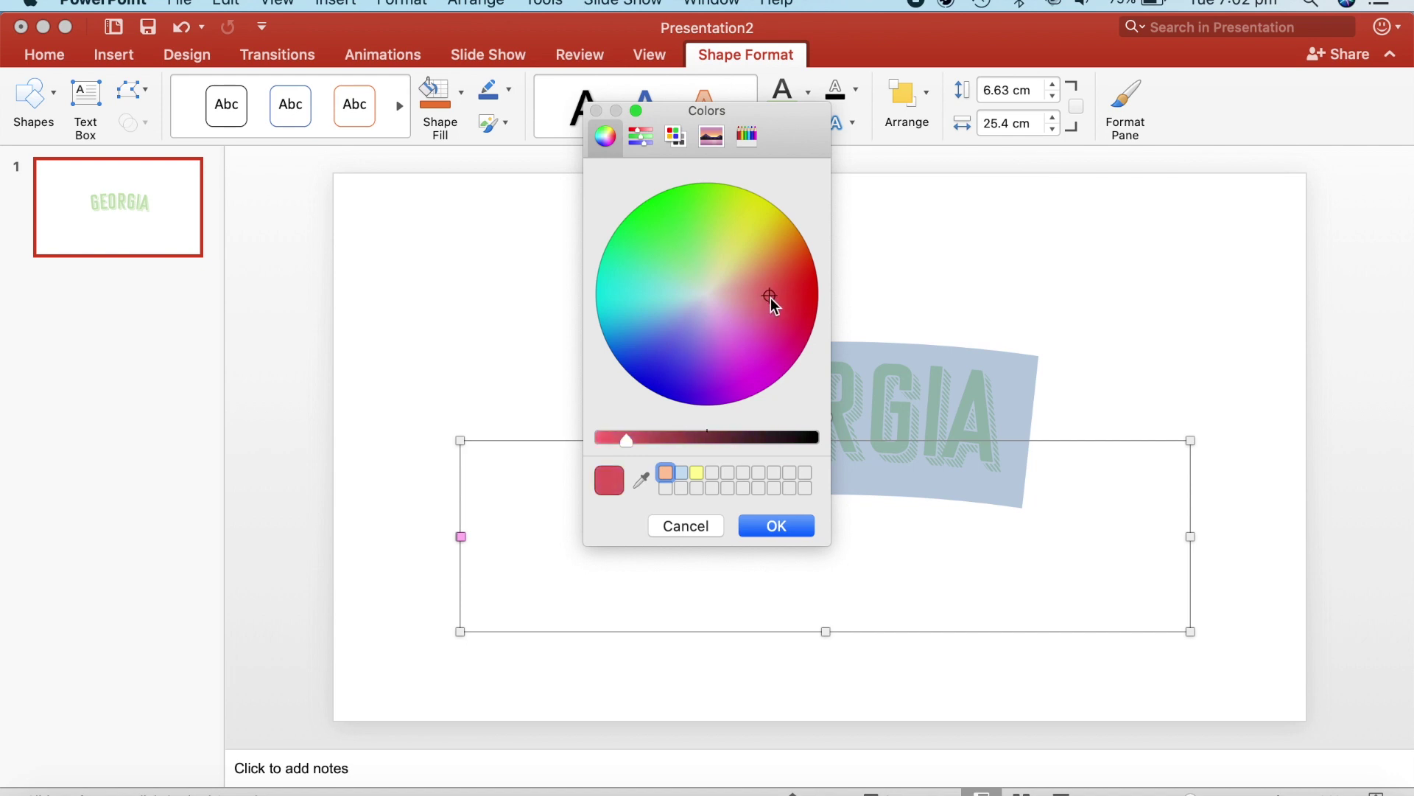
left_click_drag(626, 440, 601, 439)
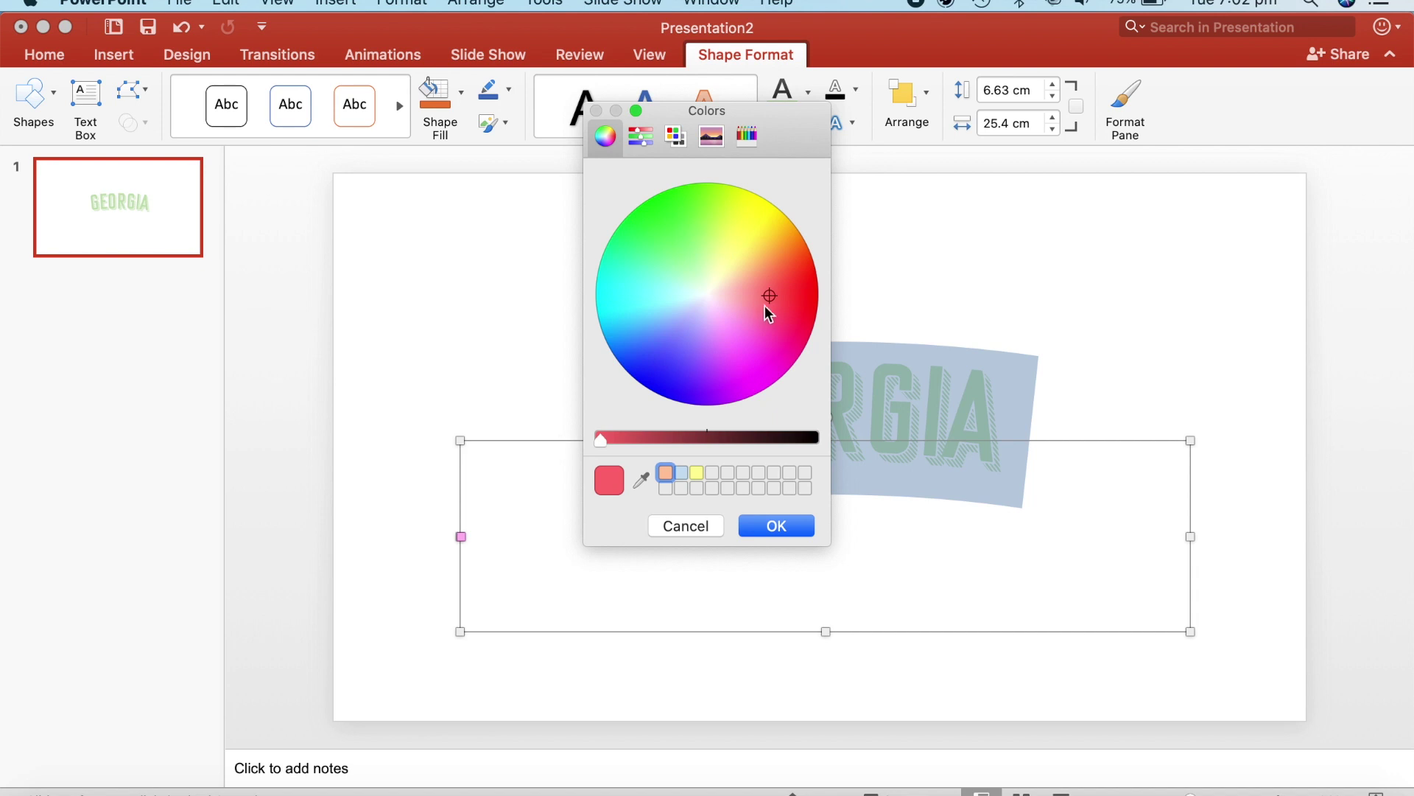
left_click_drag(773, 294, 740, 297)
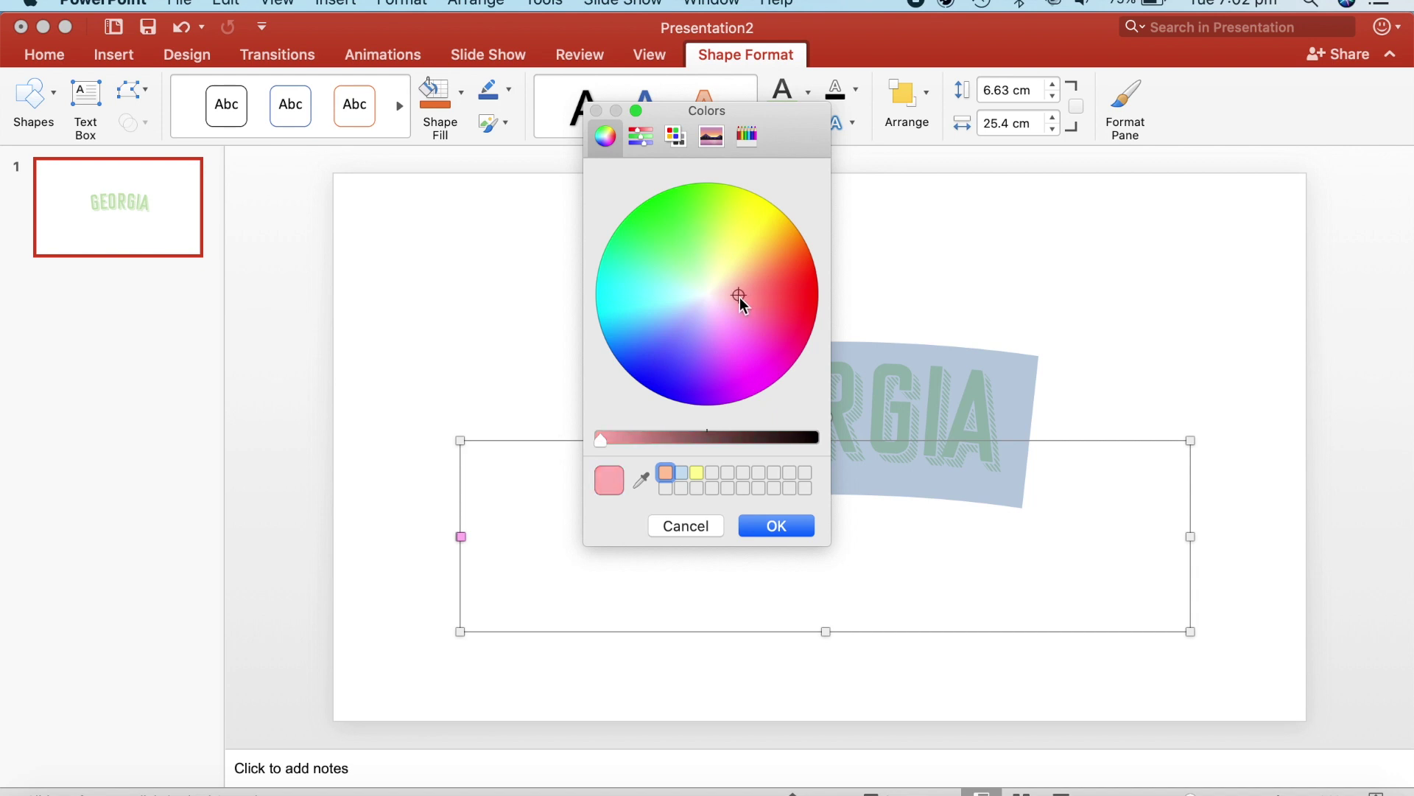
left_click(777, 525)
Save the pink GEORGIA as the PNG picture GEORGIA5 on the Desktop
left_click(1112, 347)
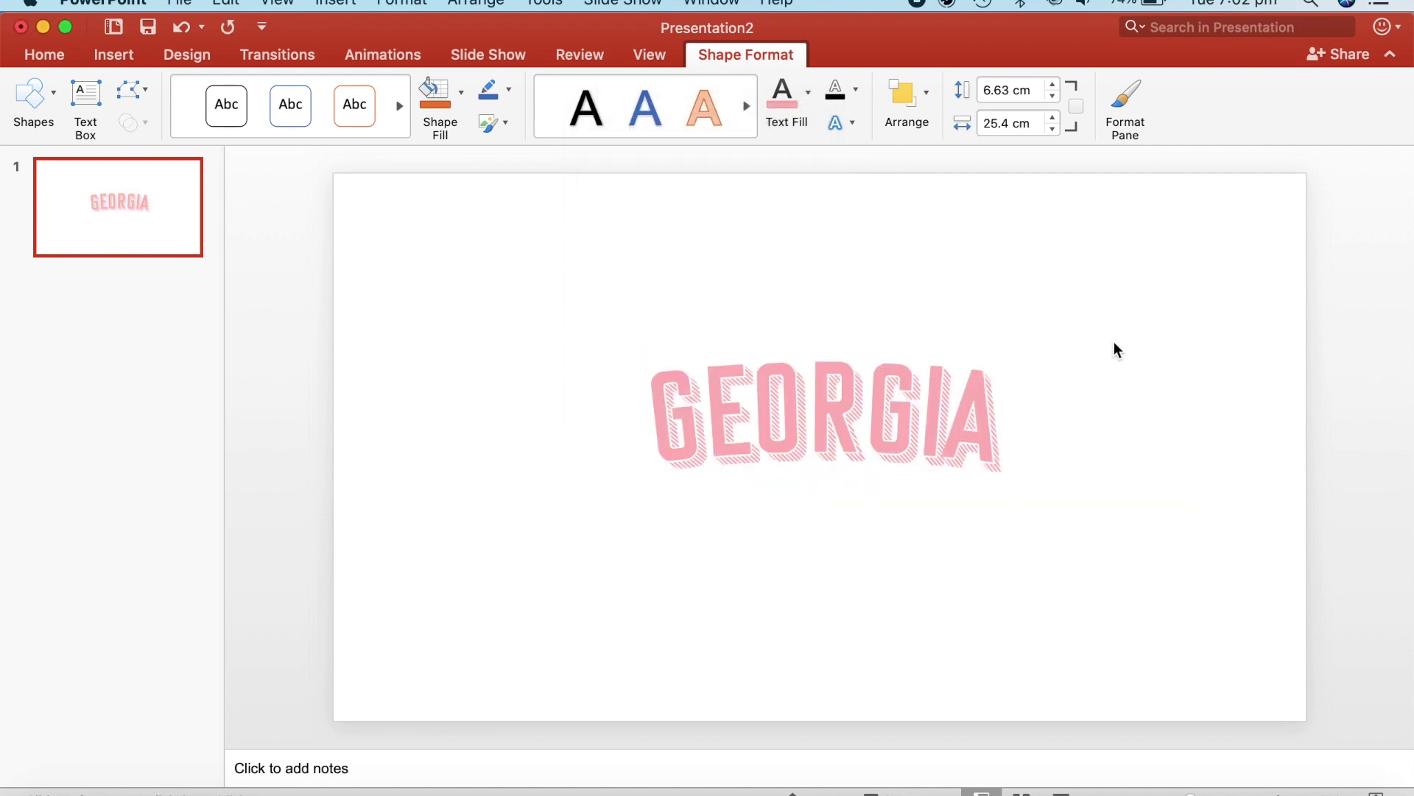
left_click(972, 444)
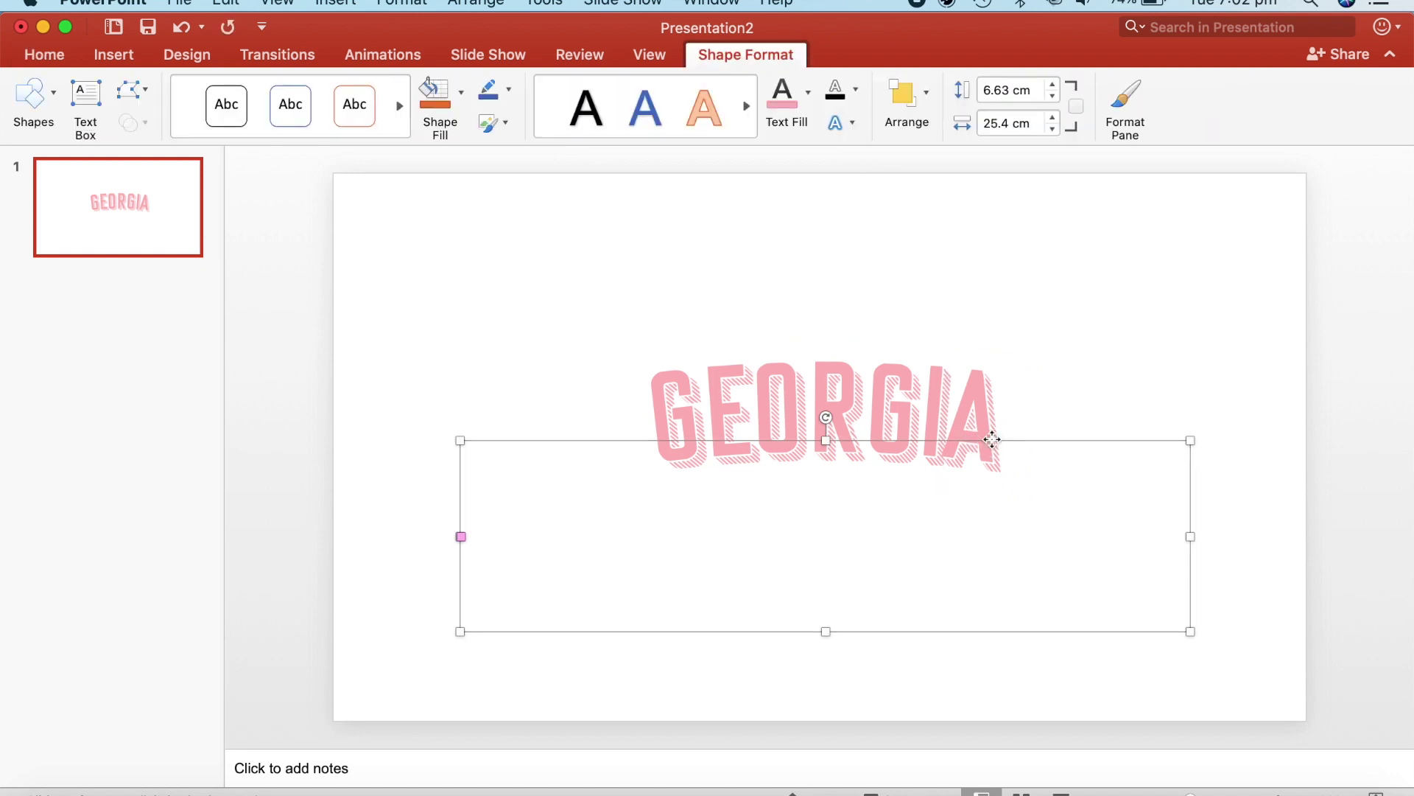
right_click(991, 444)
left_click(1046, 701)
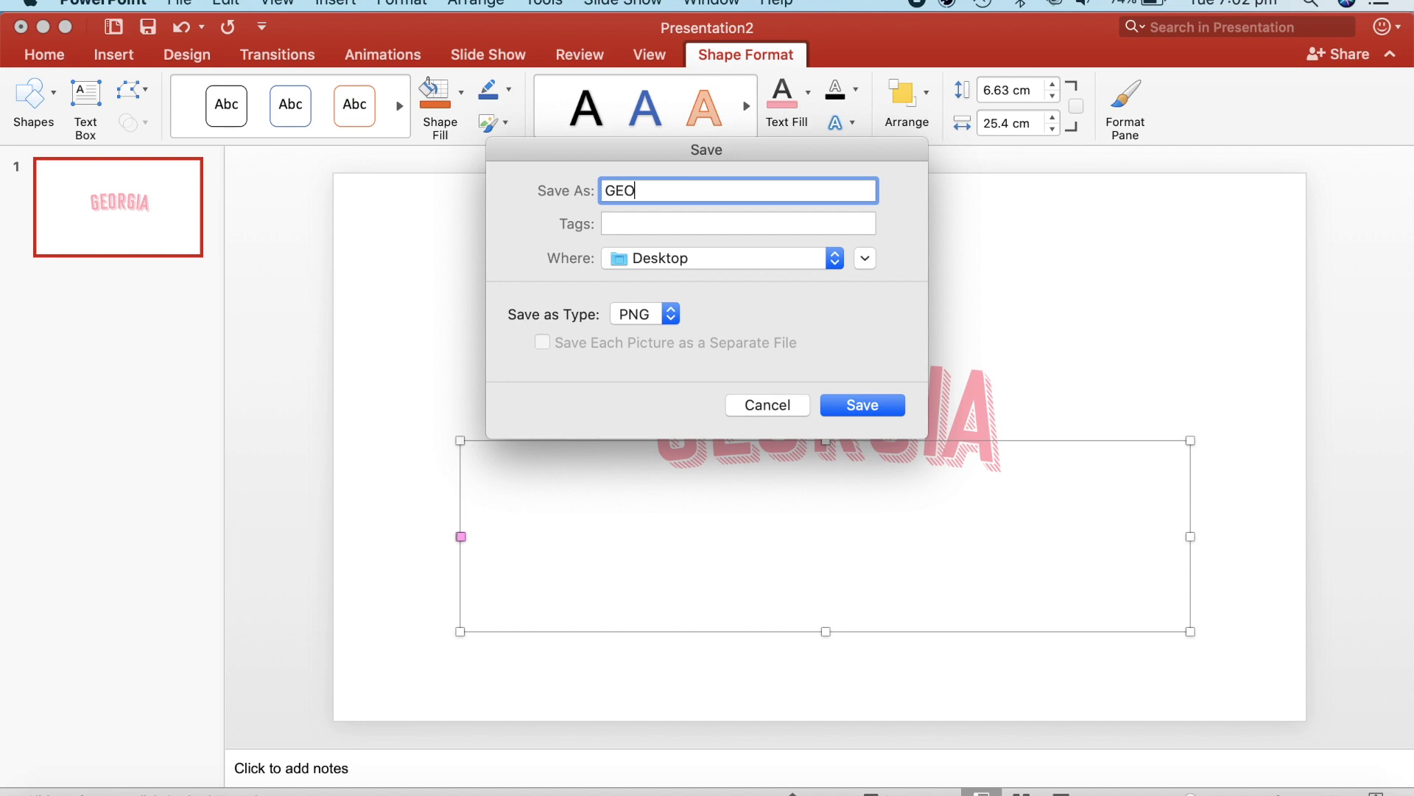
type("RGIA5")
key("Return")
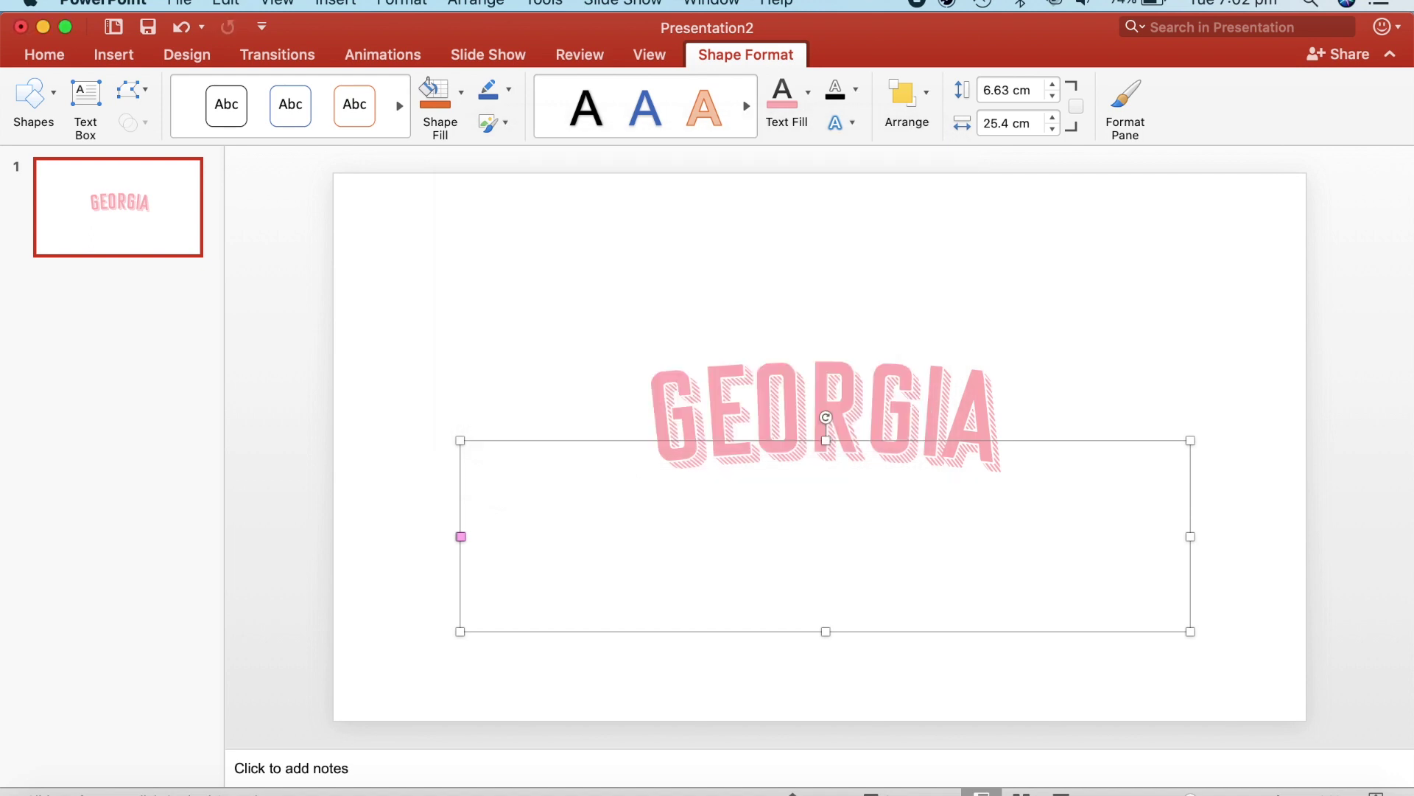
Deselect the GEORGIA text box and minimize PowerPoint to reveal the GEORGIA PNGs on the desktop
left_click(574, 335)
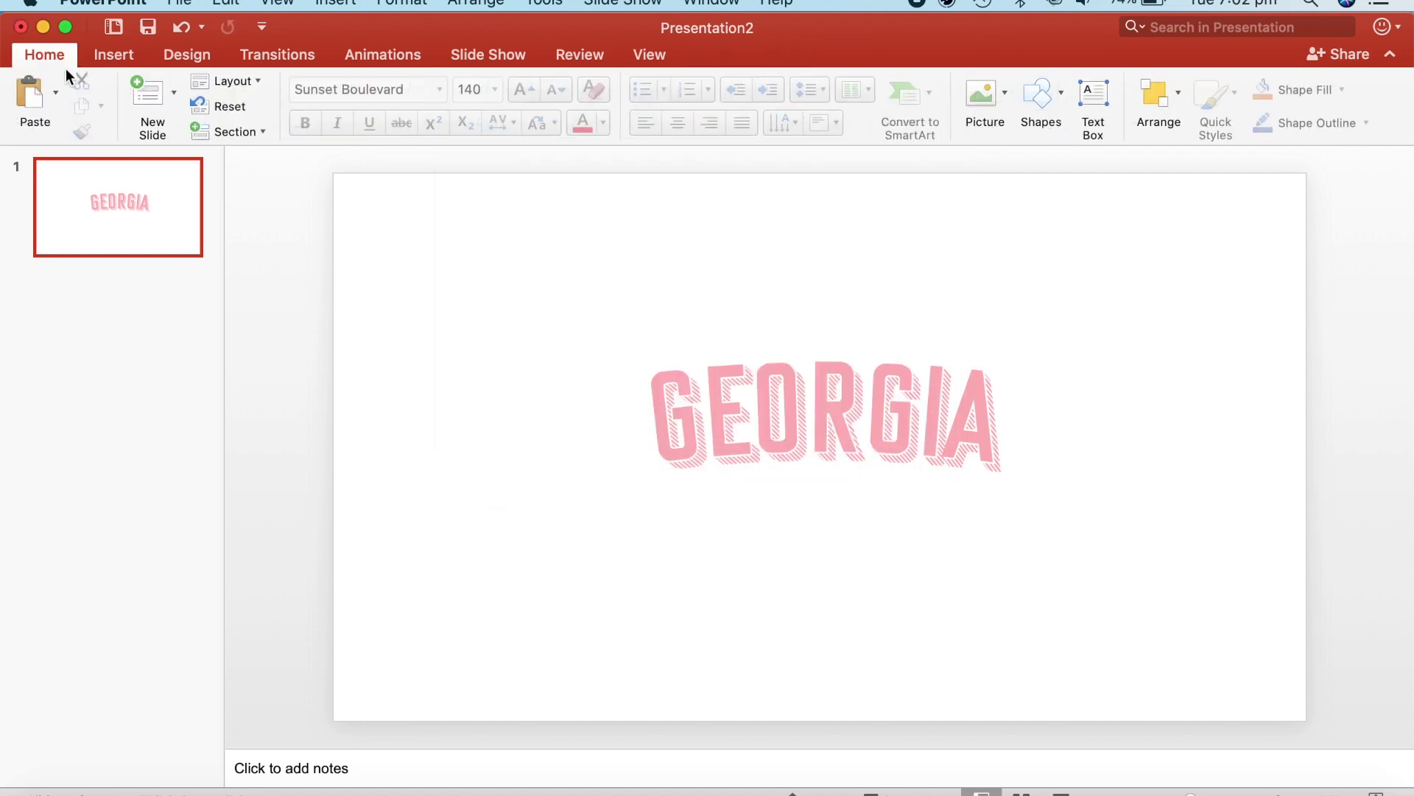
left_click(45, 28)
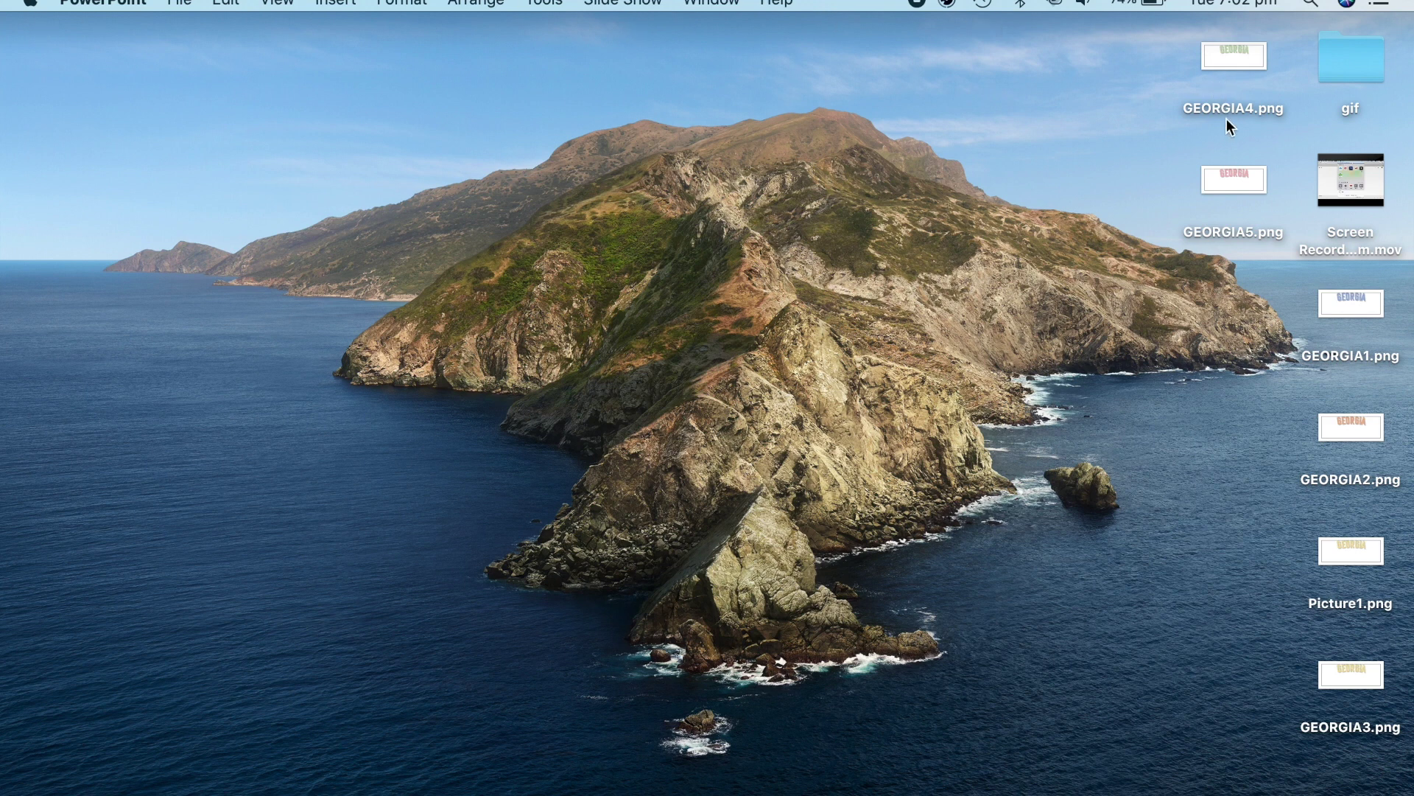
Run a Google search for 'gif maker' in Safari and go to the gifmaker.me result
key("super+Tab")
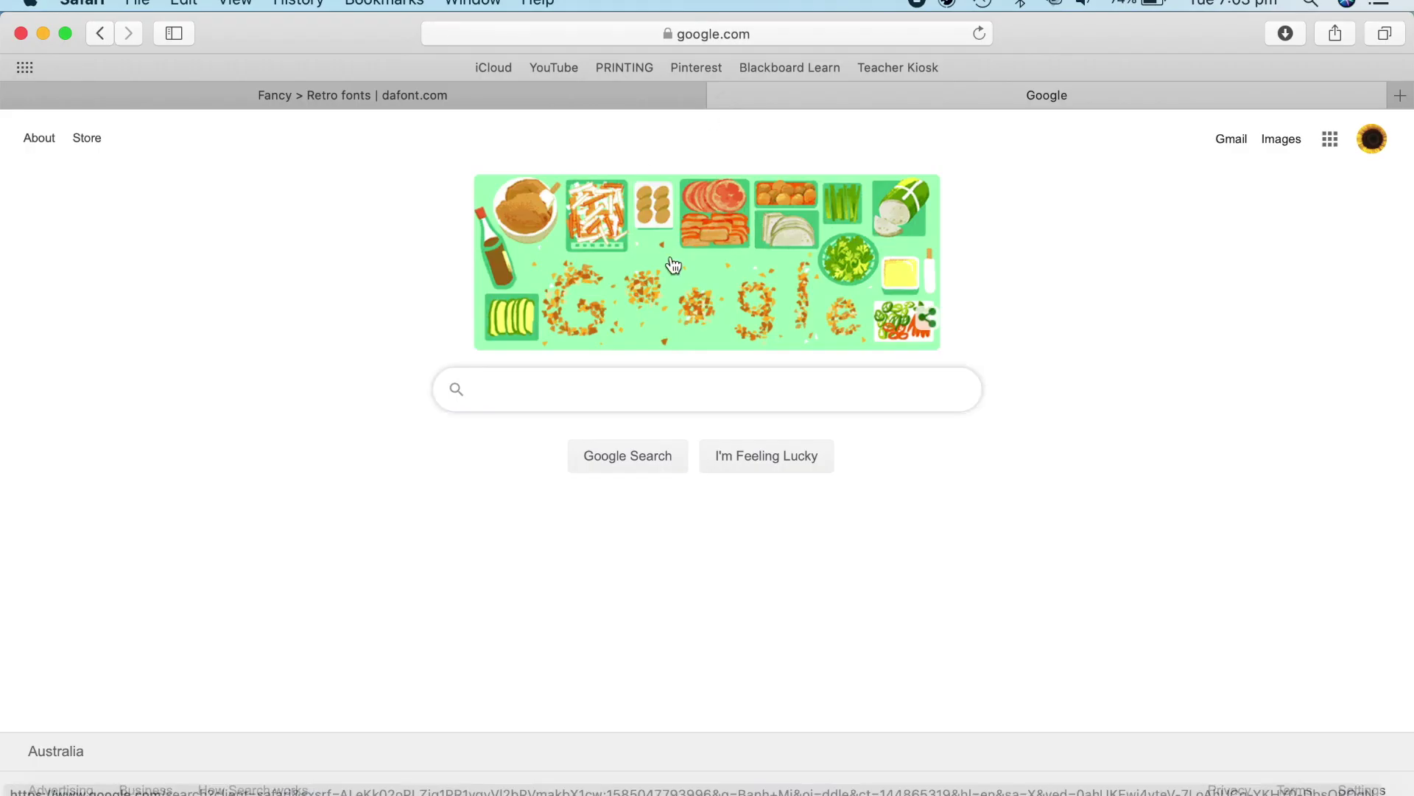
type("gif")
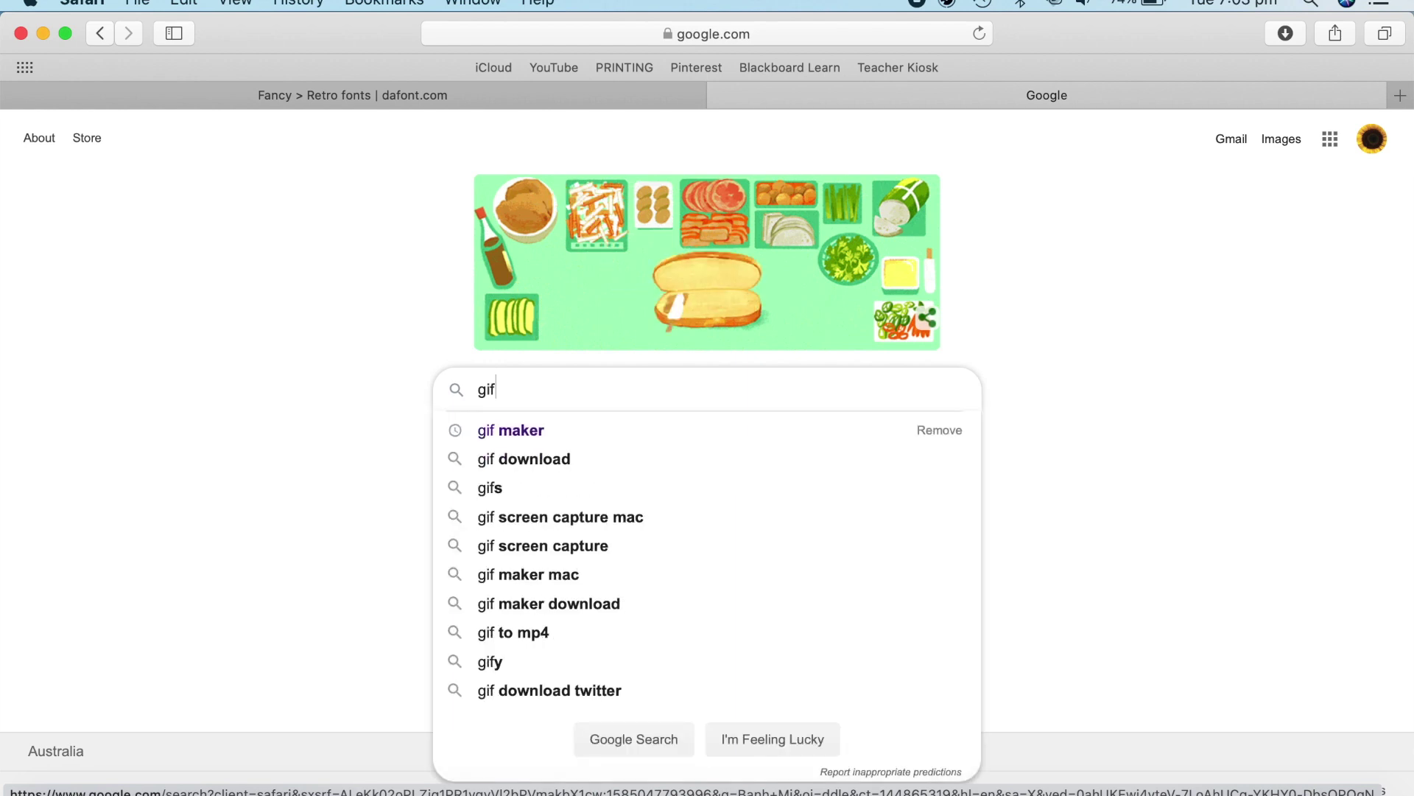
key("Down")
key("Return")
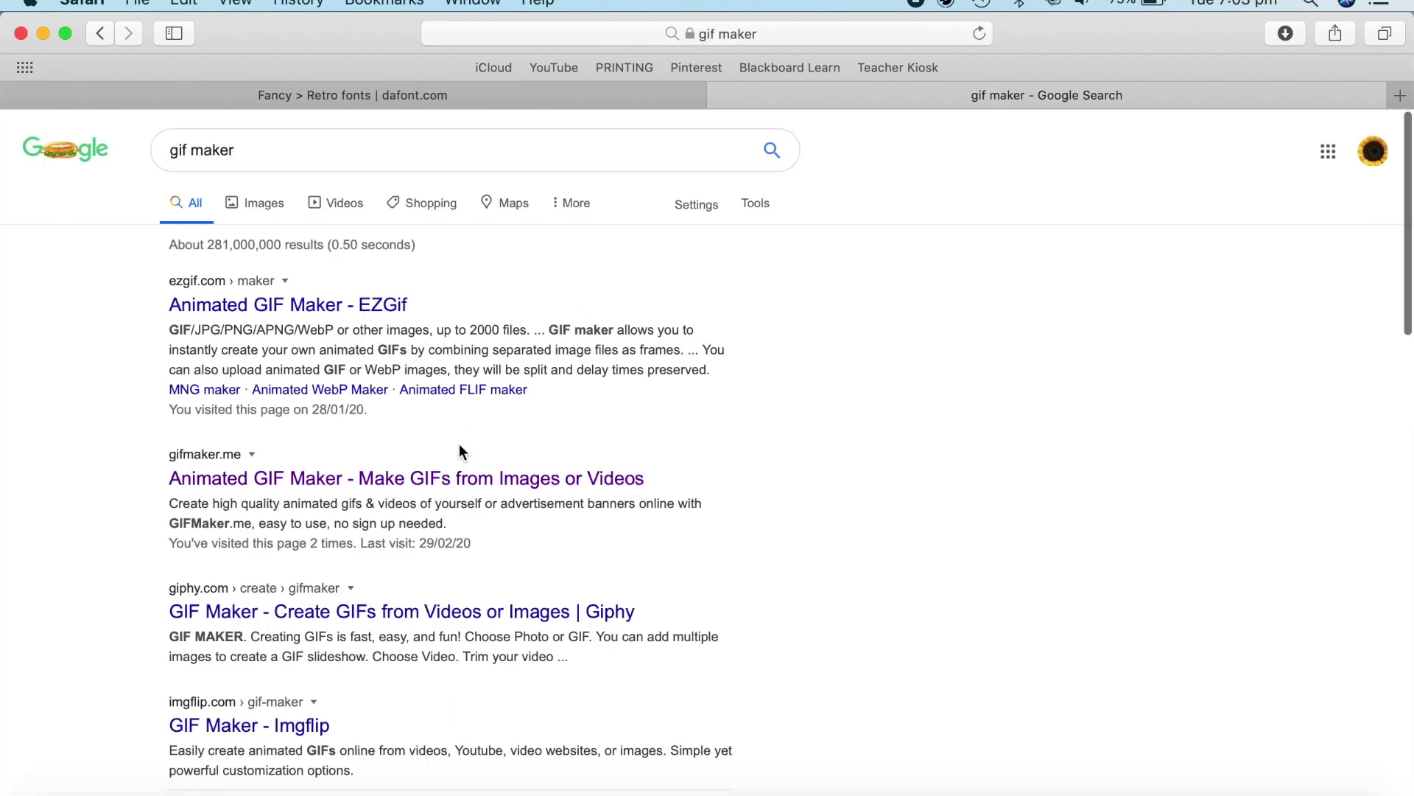
left_click(409, 481)
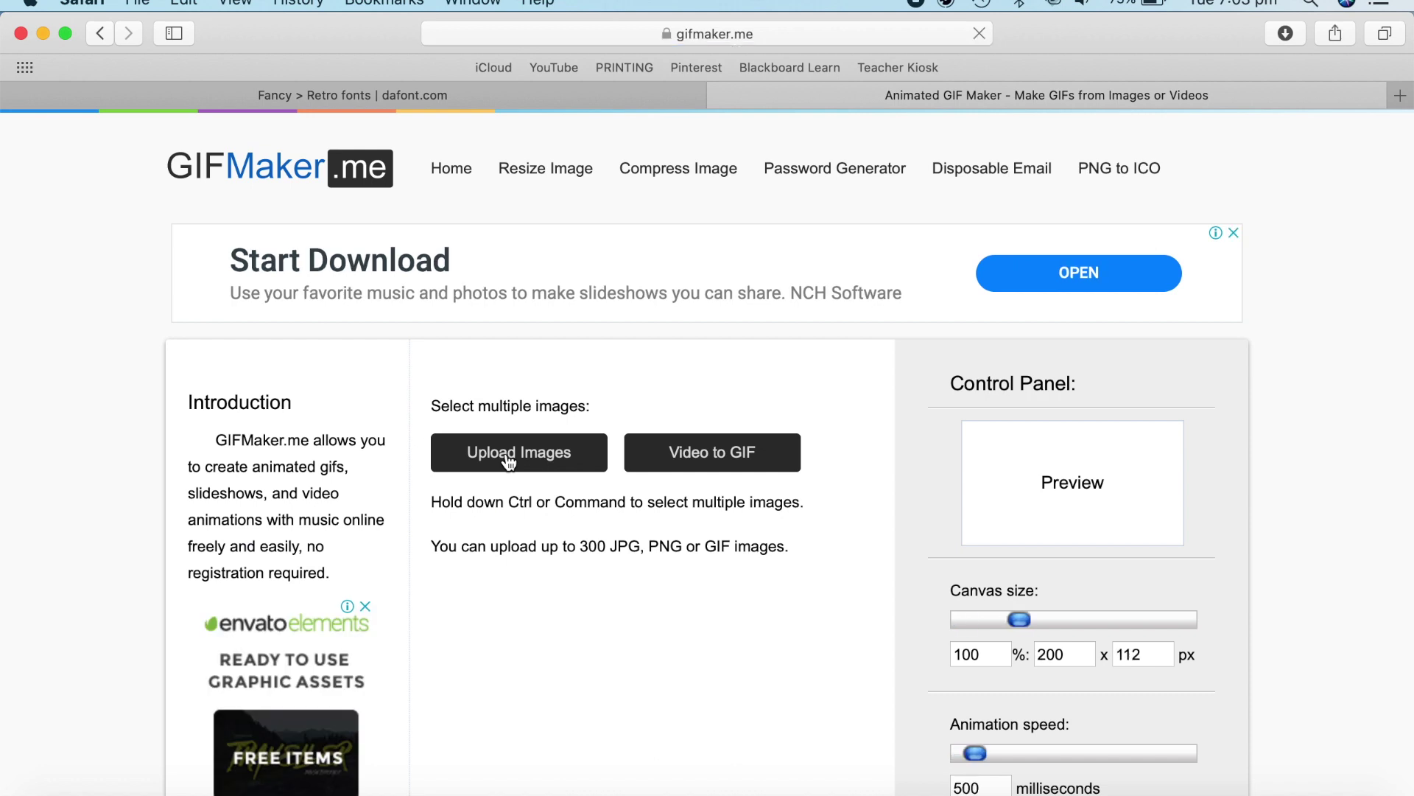
Upload GEORGIA1.png through GEORGIA5.png from the Desktop and scroll down to the 1500 x 556 preview
left_click(508, 461)
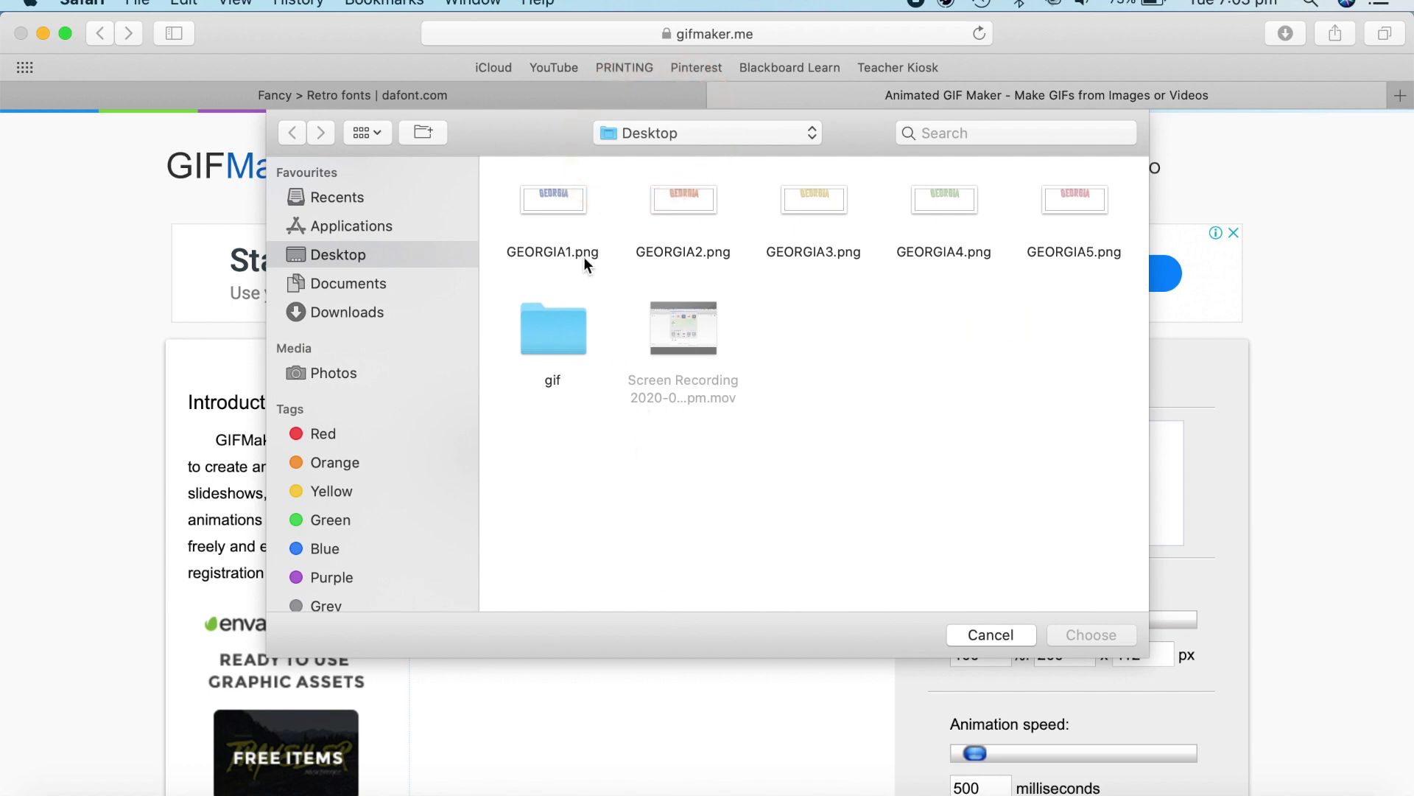
left_click(564, 206)
left_click(1111, 211, "super")
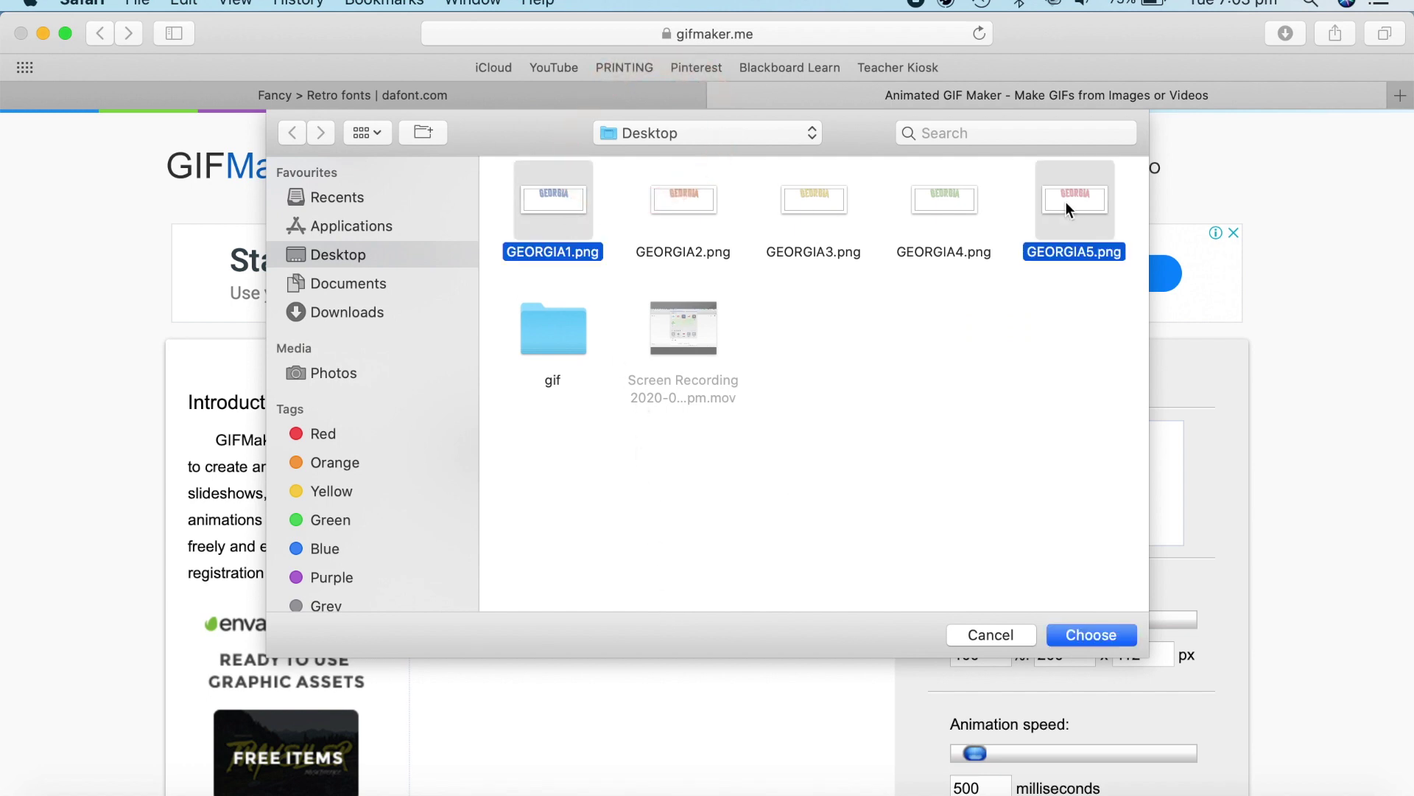
left_click(913, 196, "super")
left_click(841, 198, "super")
left_click(676, 200, "super")
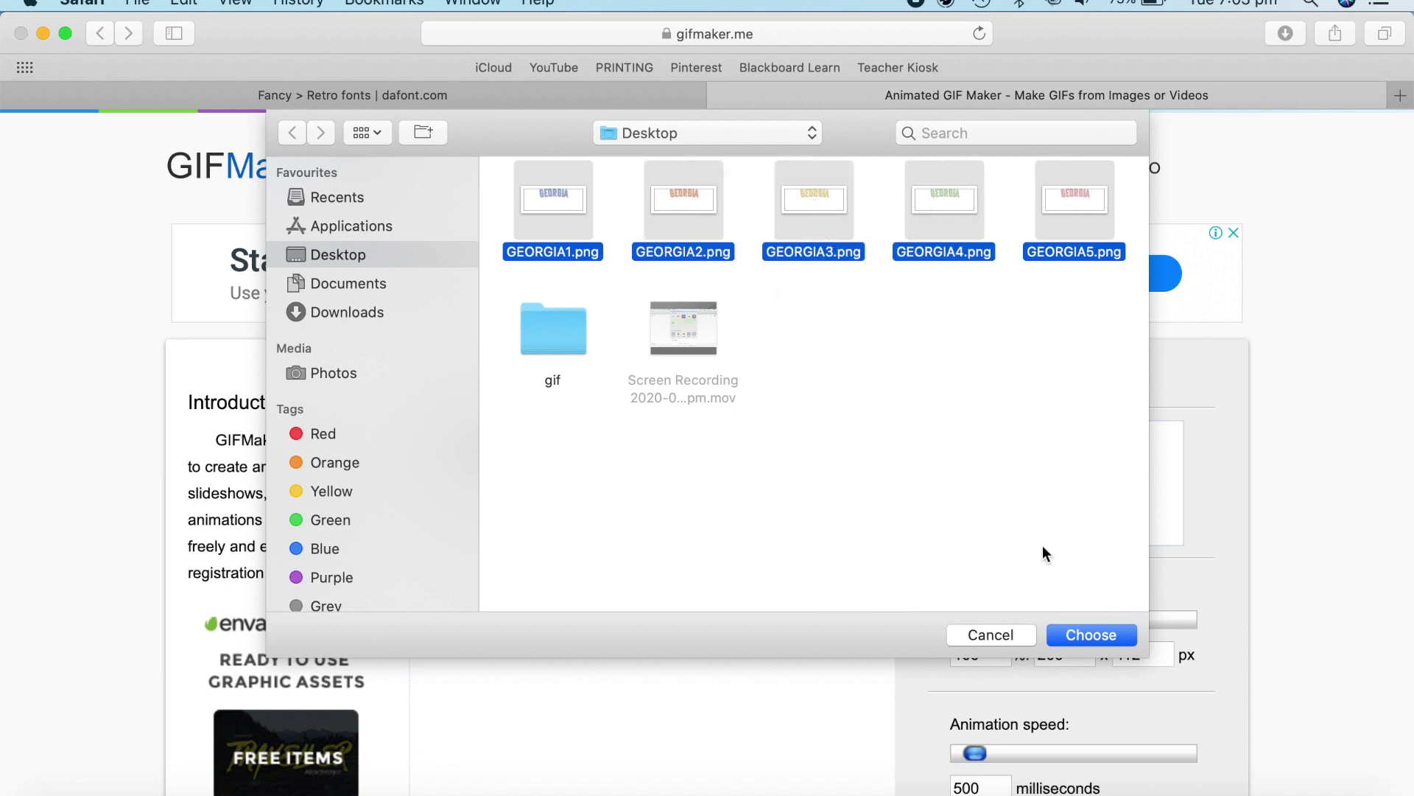
left_click(1087, 632)
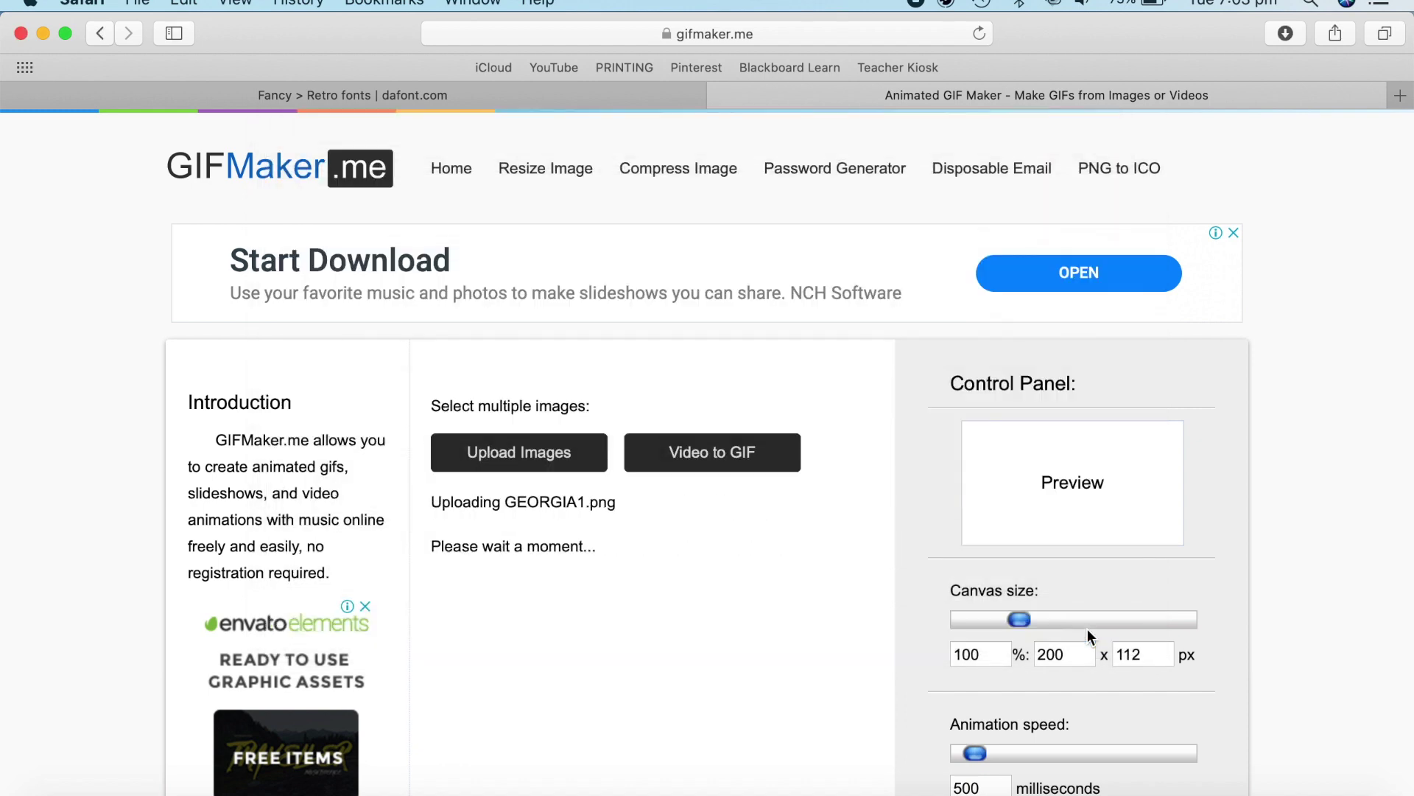
scroll(899, 566, "down", 5)
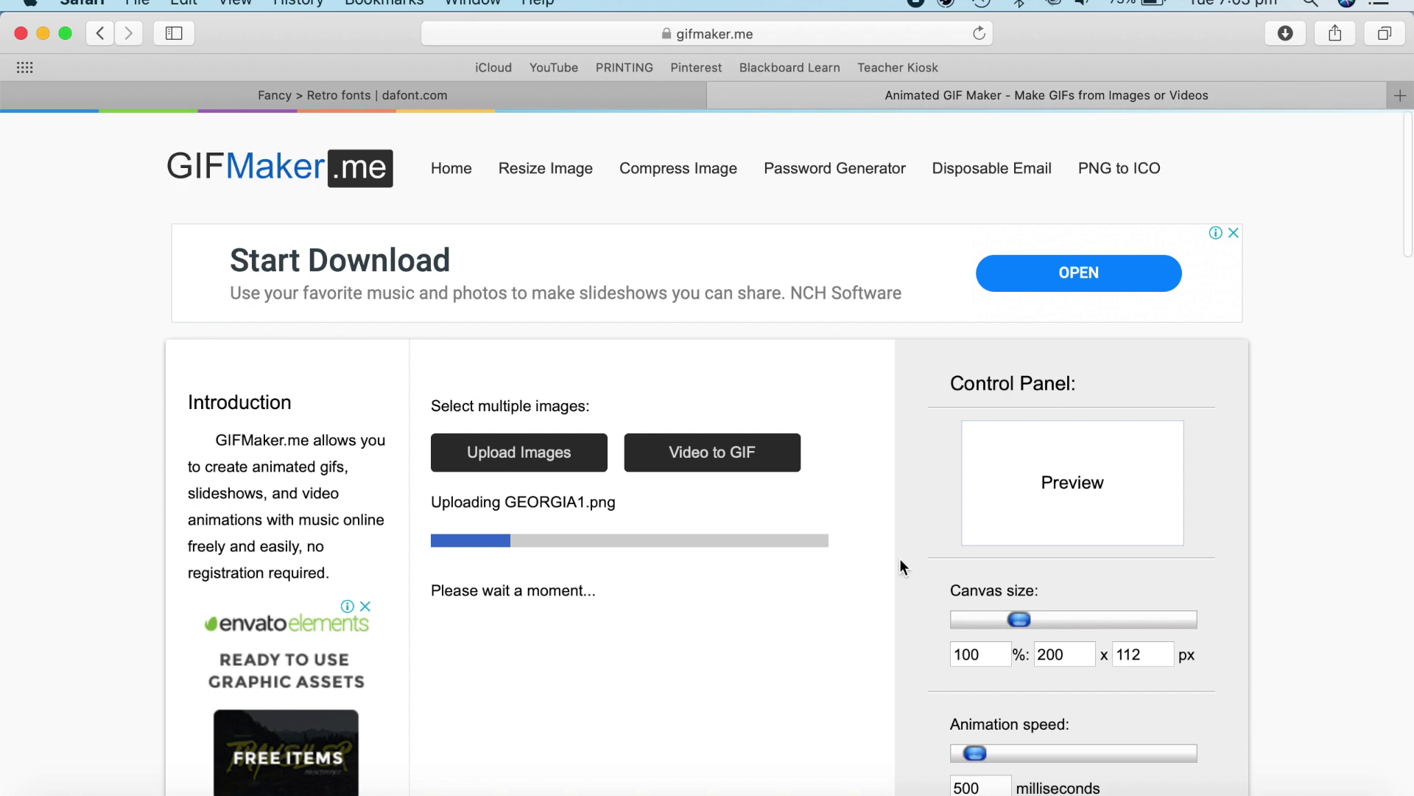
scroll(900, 565, "down", 1)
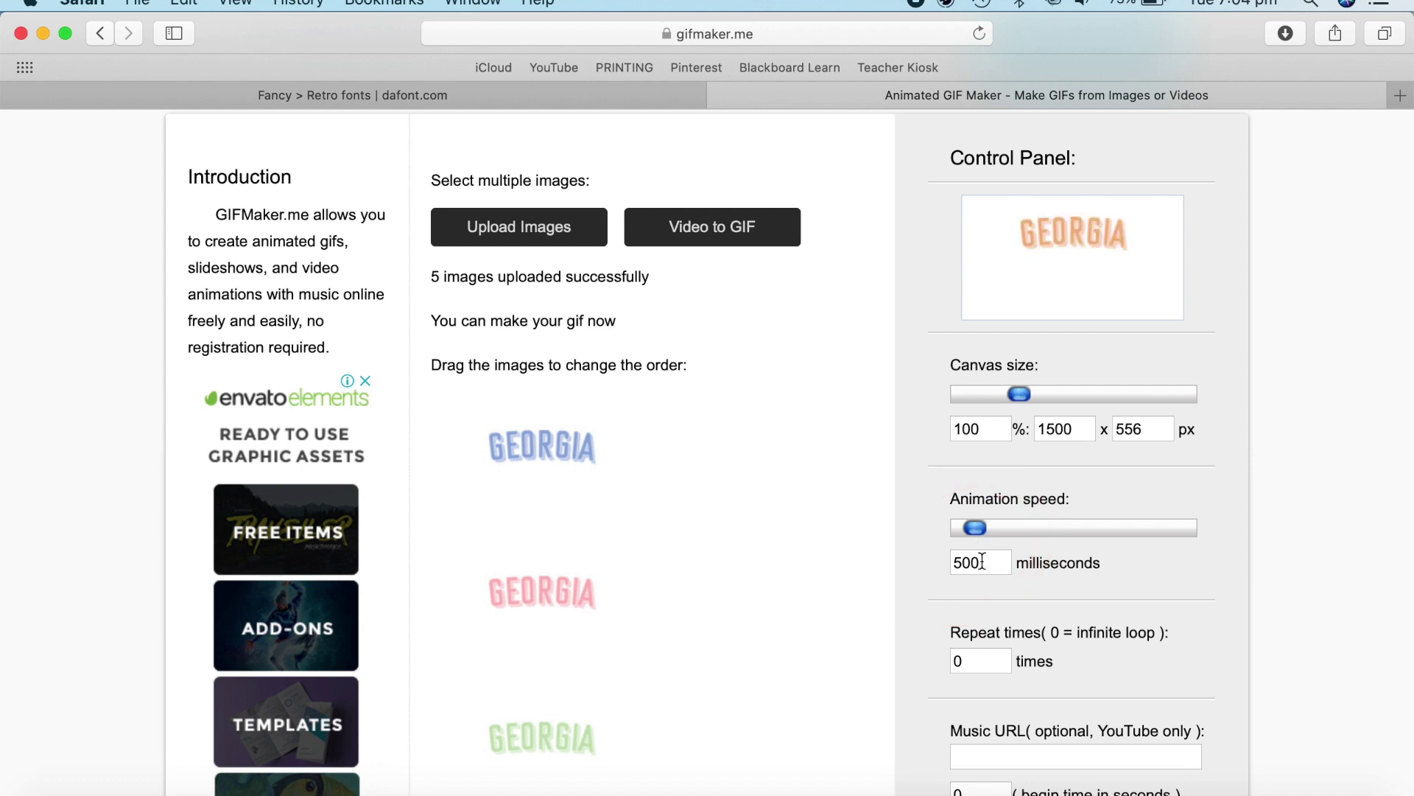
Set the animation speed slider to 200 milliseconds, then create the GIF animation
left_click_drag(976, 528, 969, 534)
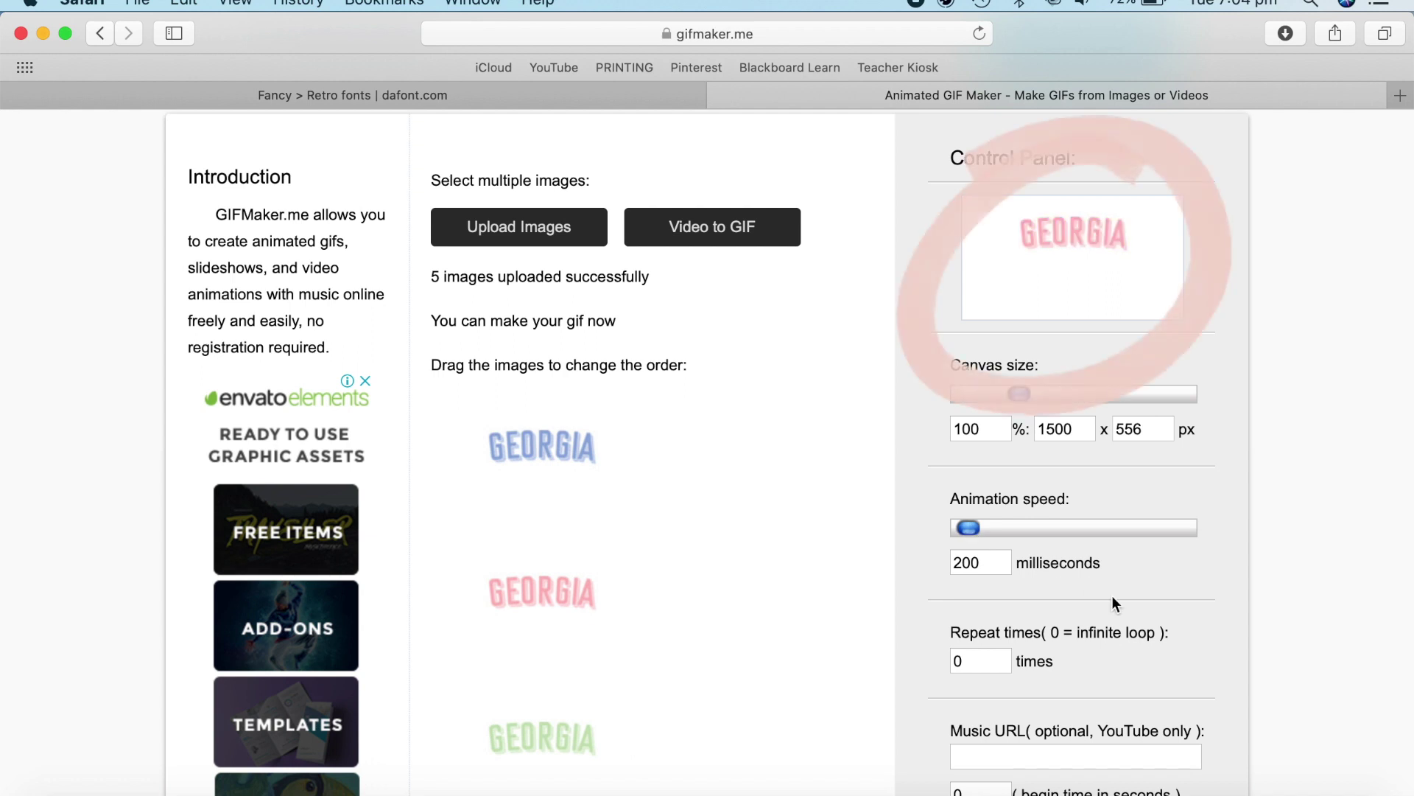
scroll(1208, 600, "down", 3)
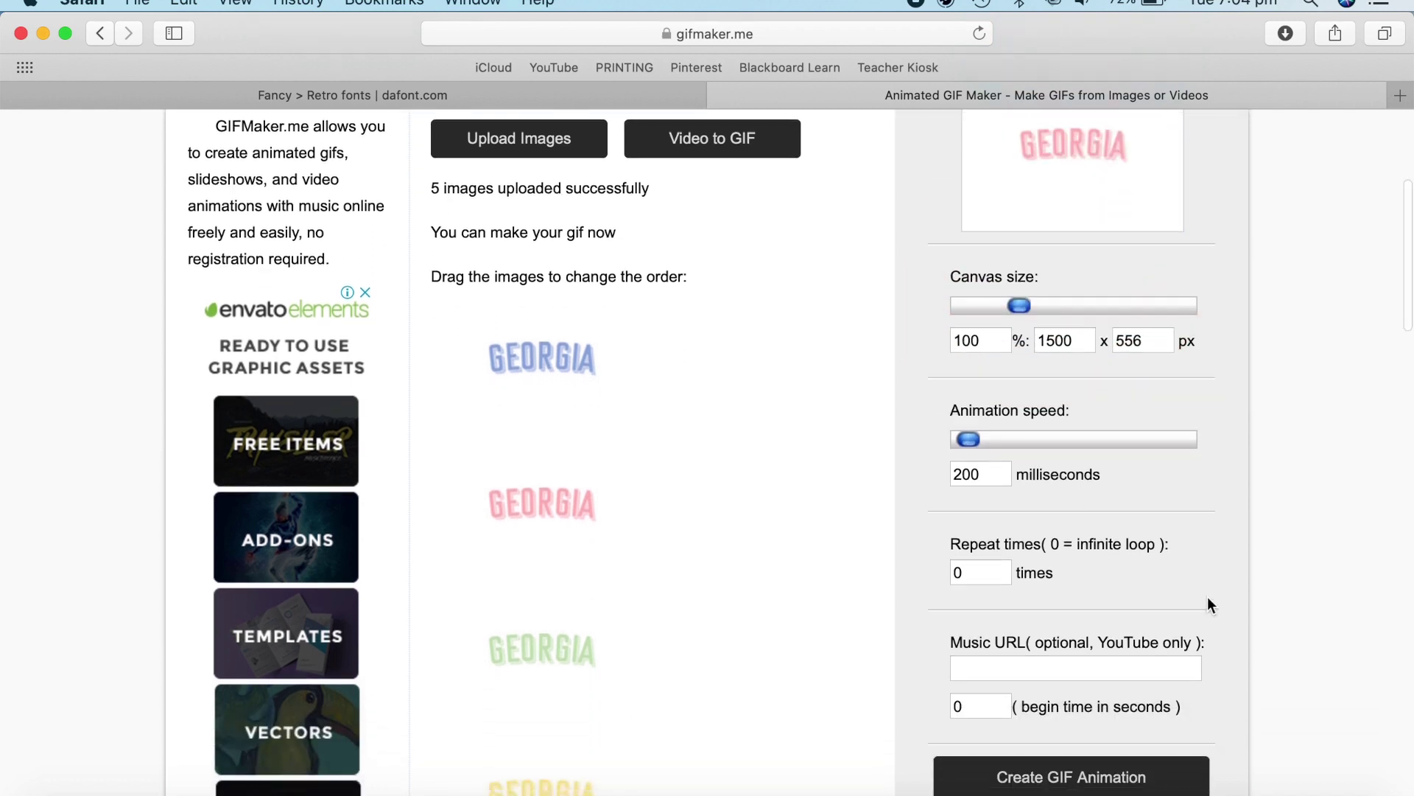
scroll(1208, 604, "down", 6)
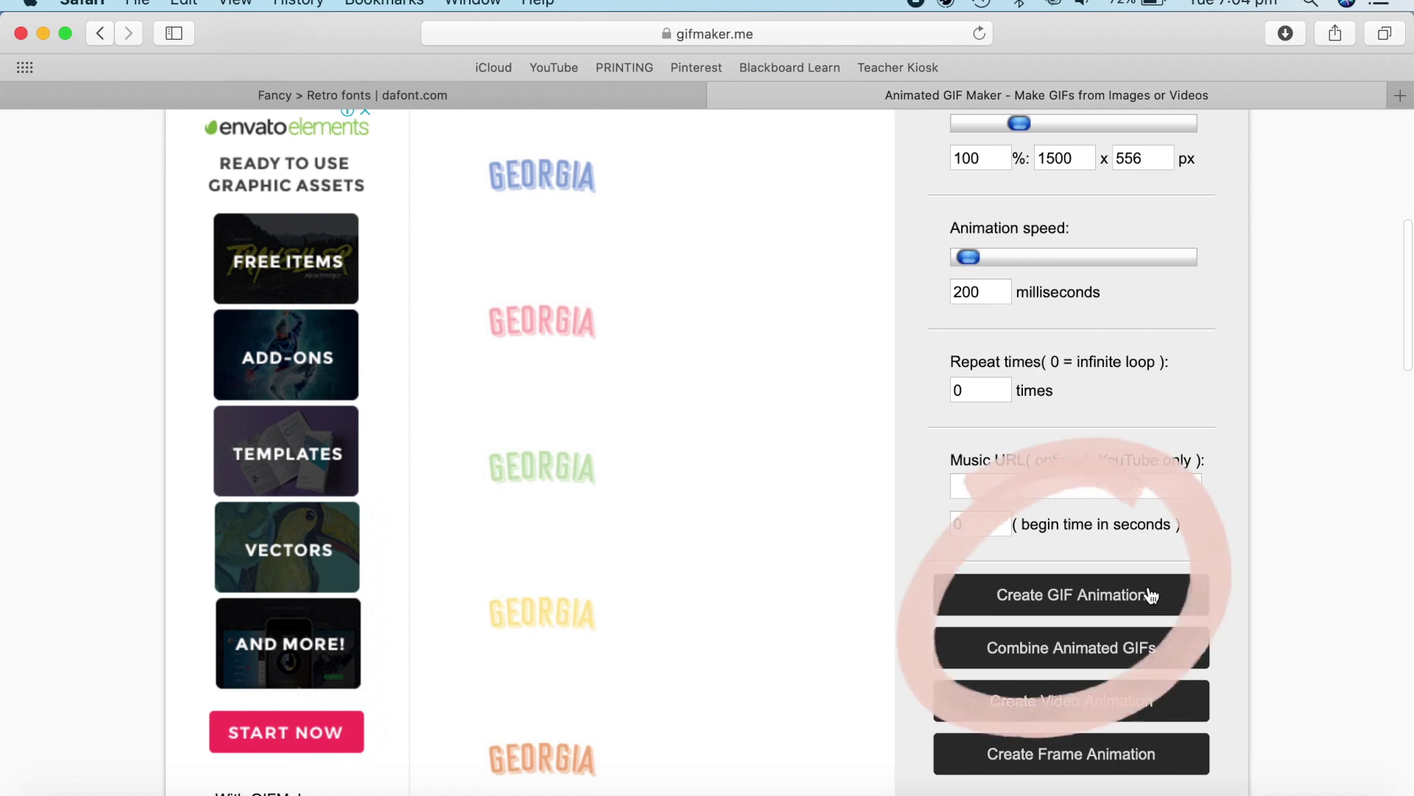
left_click(1151, 595)
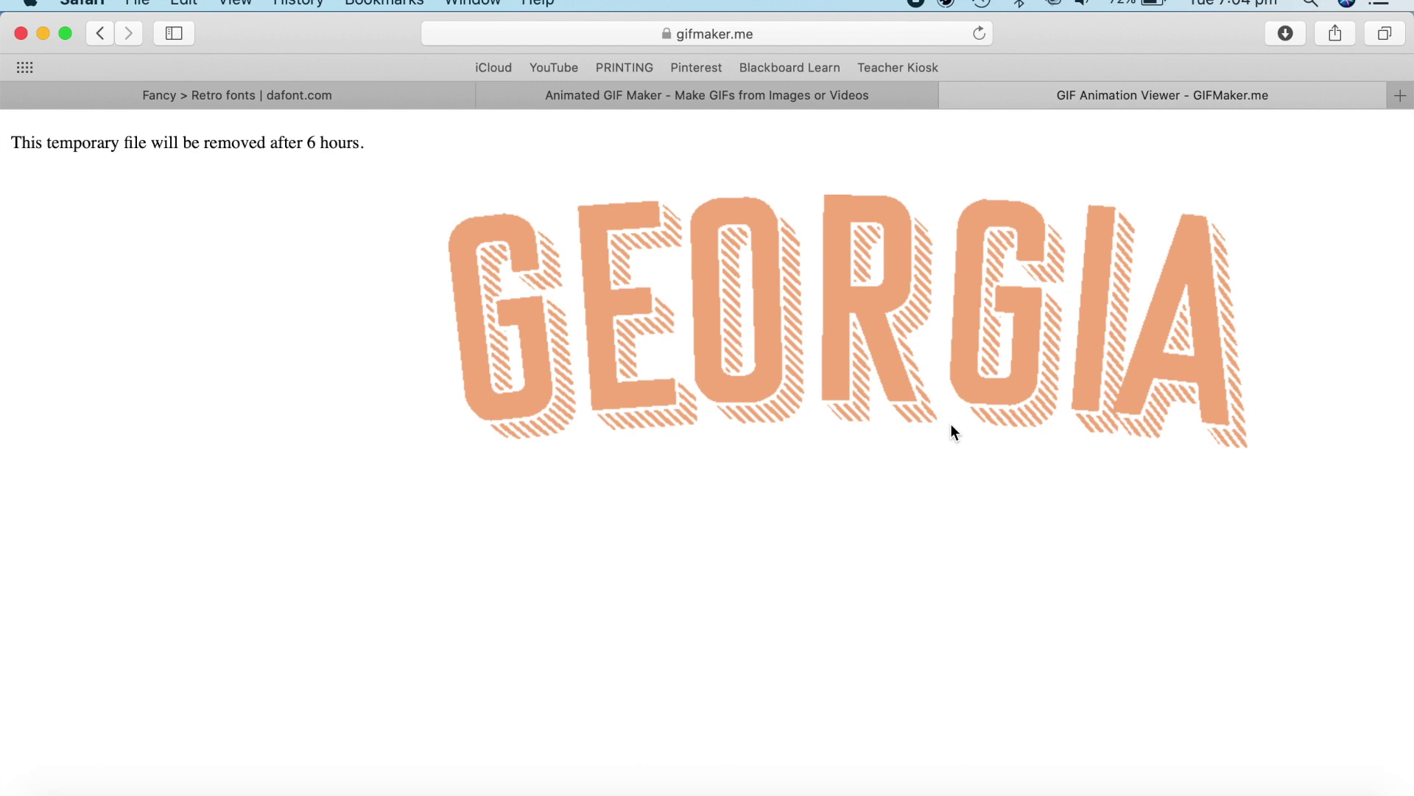
Save the generated animation image as GEORGIA.gif
right_click(950, 423)
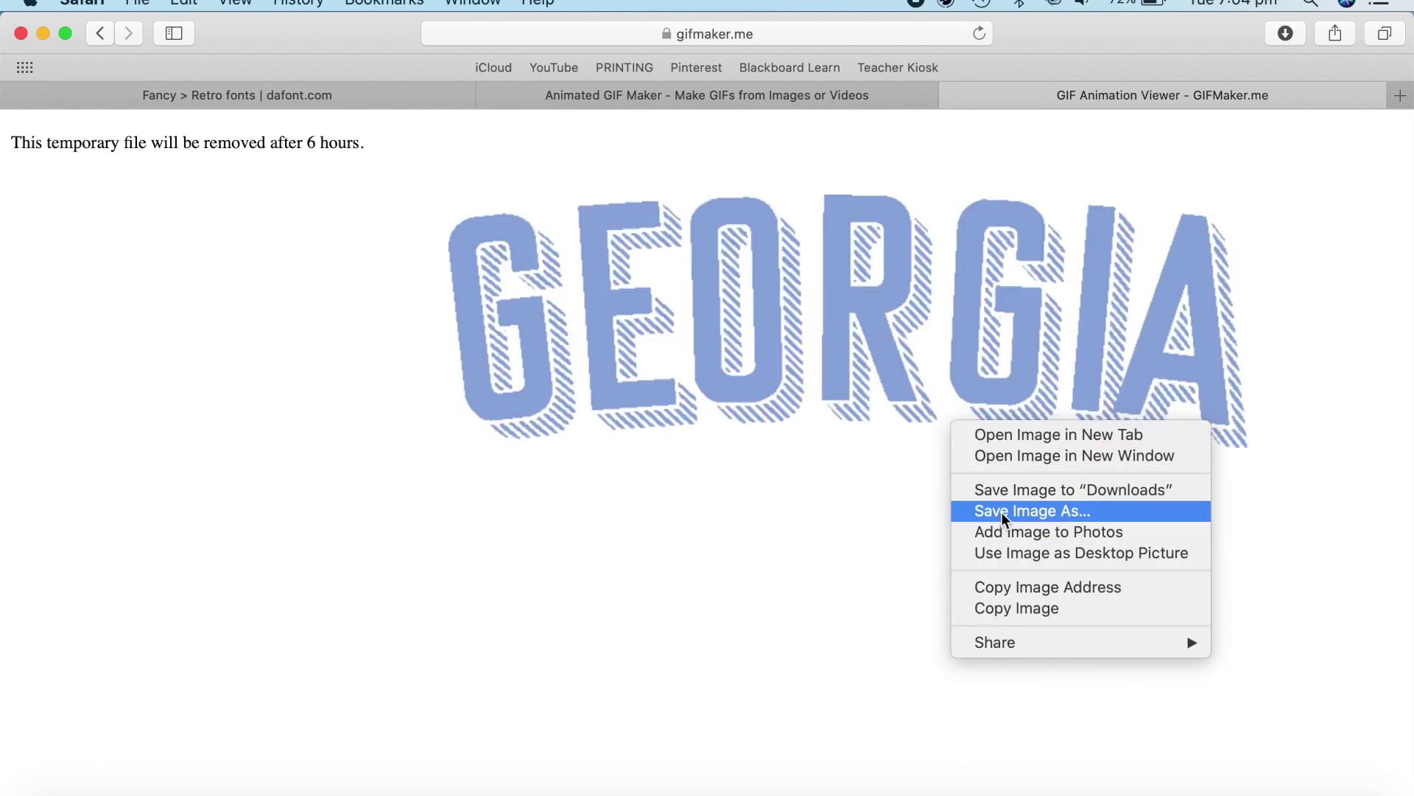
left_click(1001, 511)
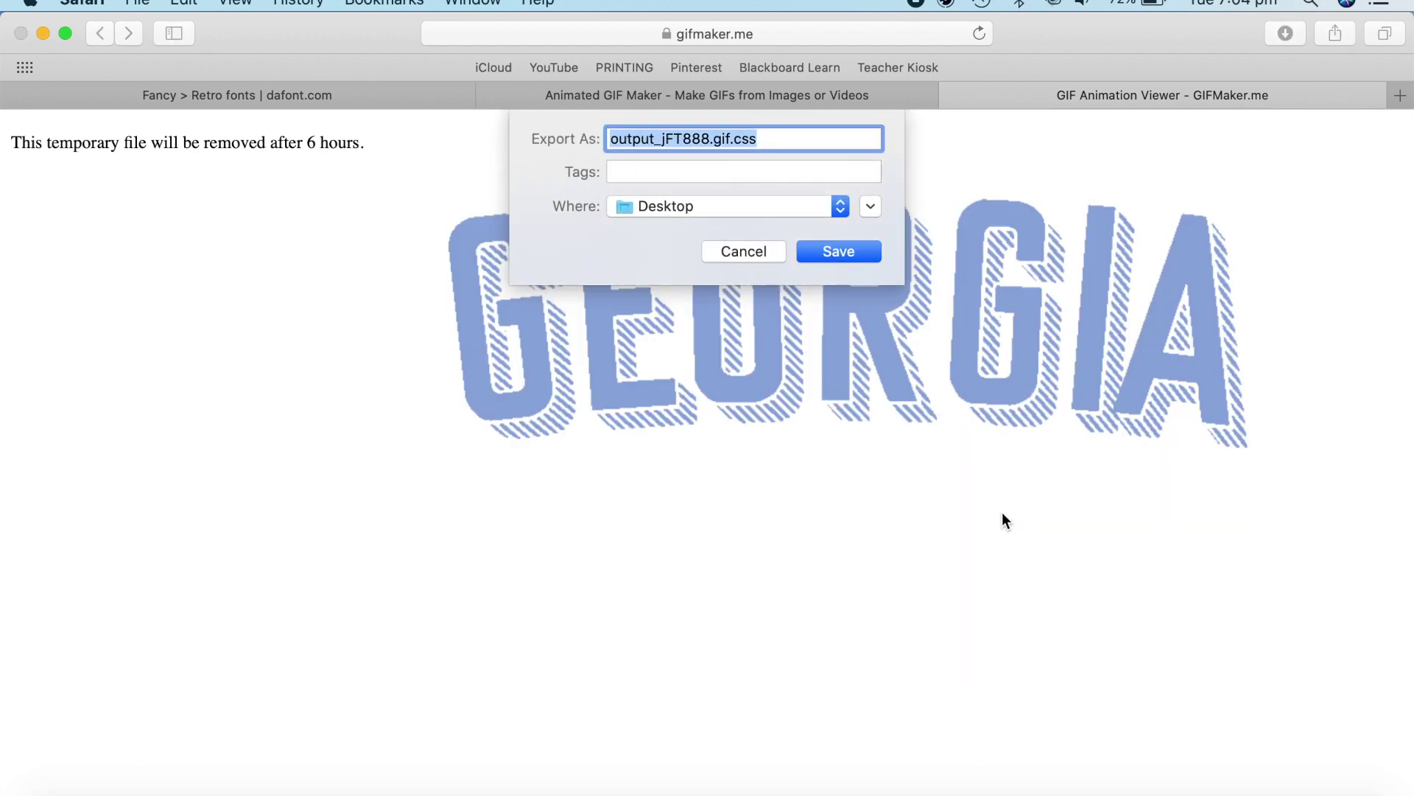
type("GEORGIA")
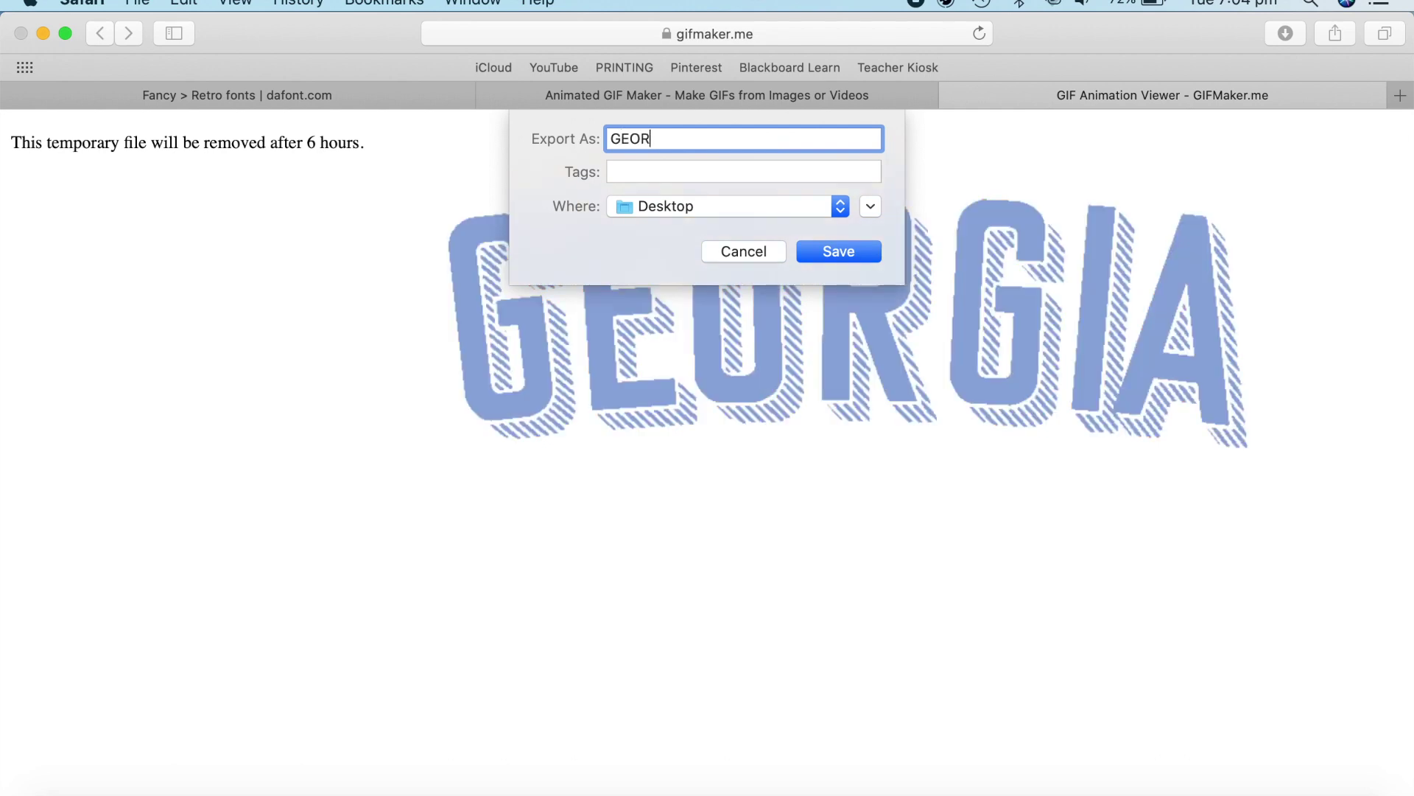
type(".gif")
key("Return")
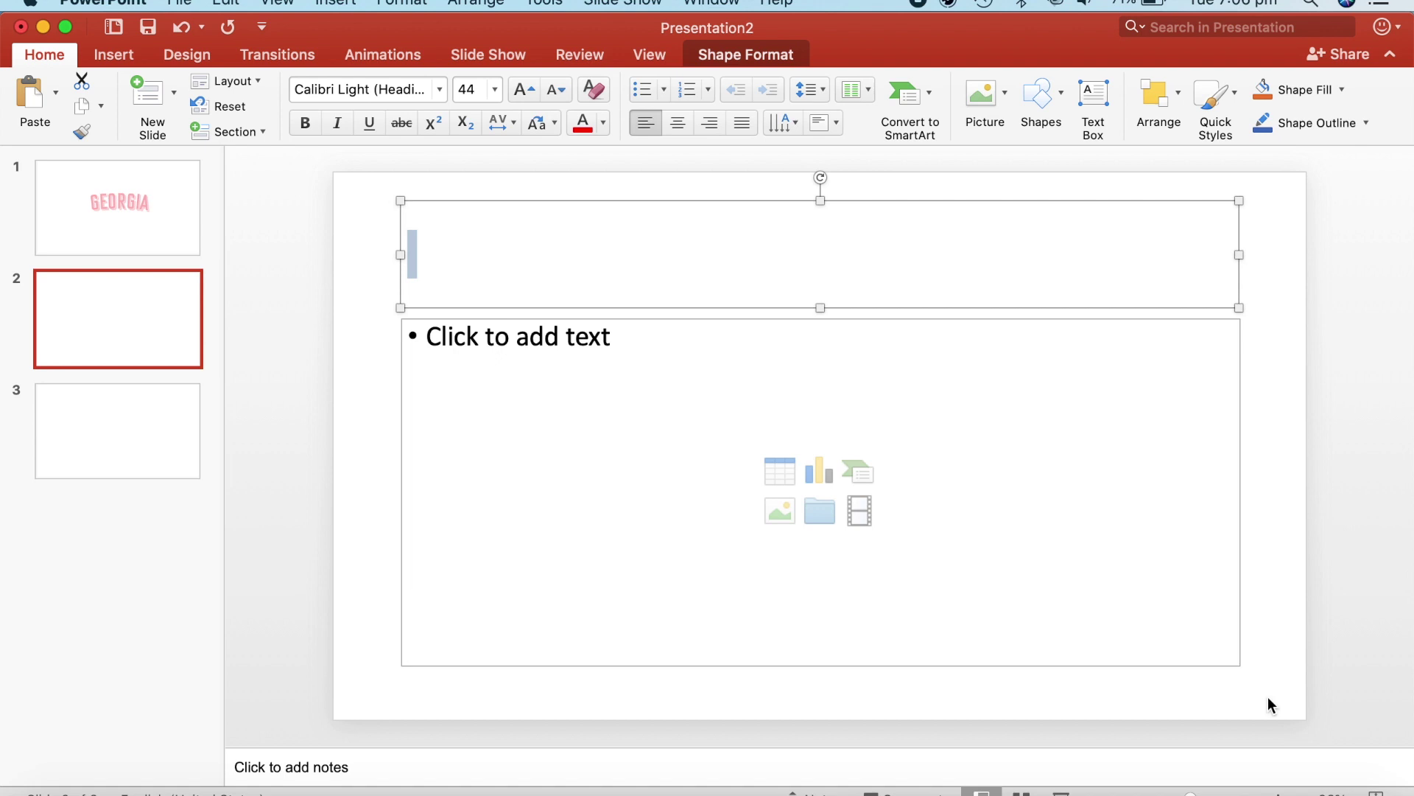
Drag output_jFT888.gif from the Downloads stack onto slide 2's content placeholder
left_click(1247, 775)
left_click_drag(573, 228, 507, 347)
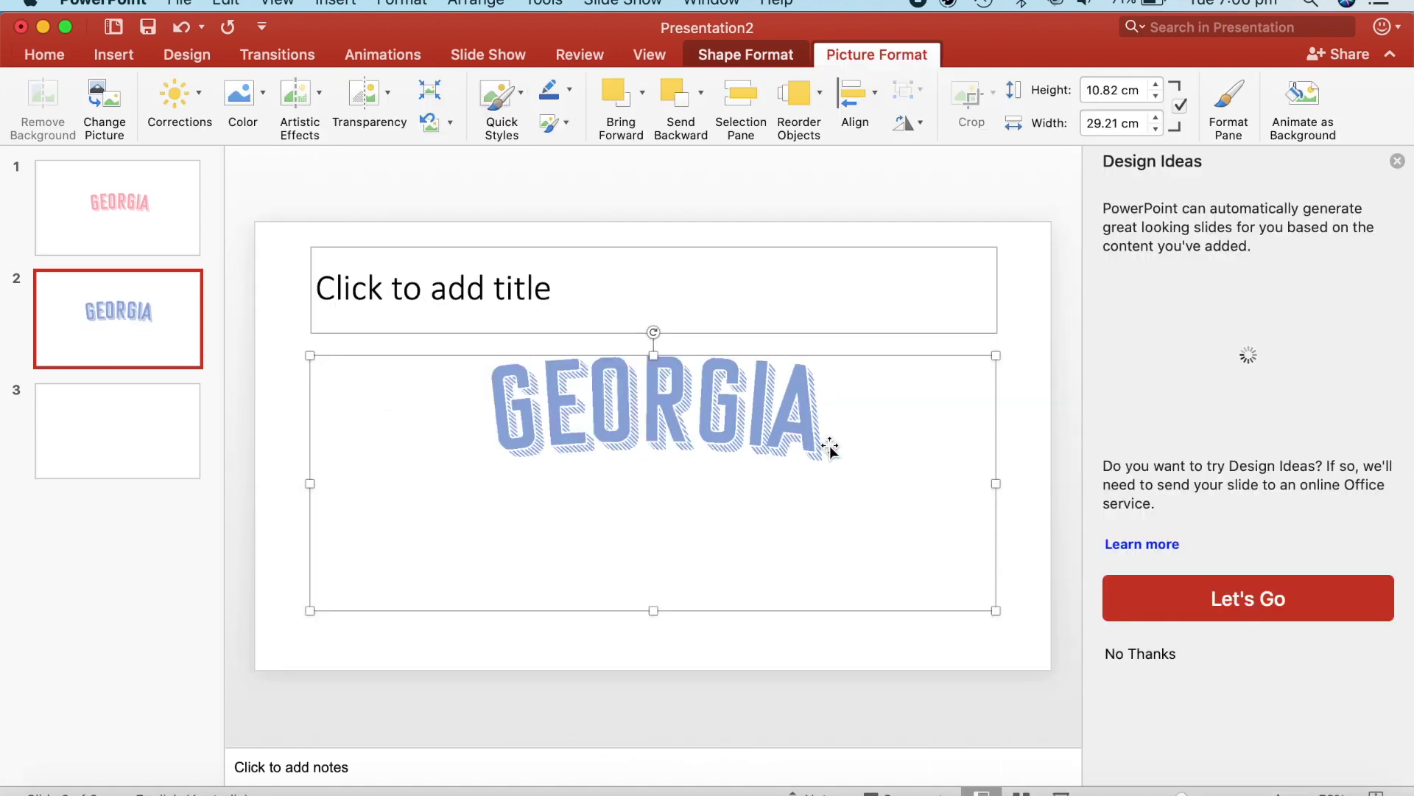